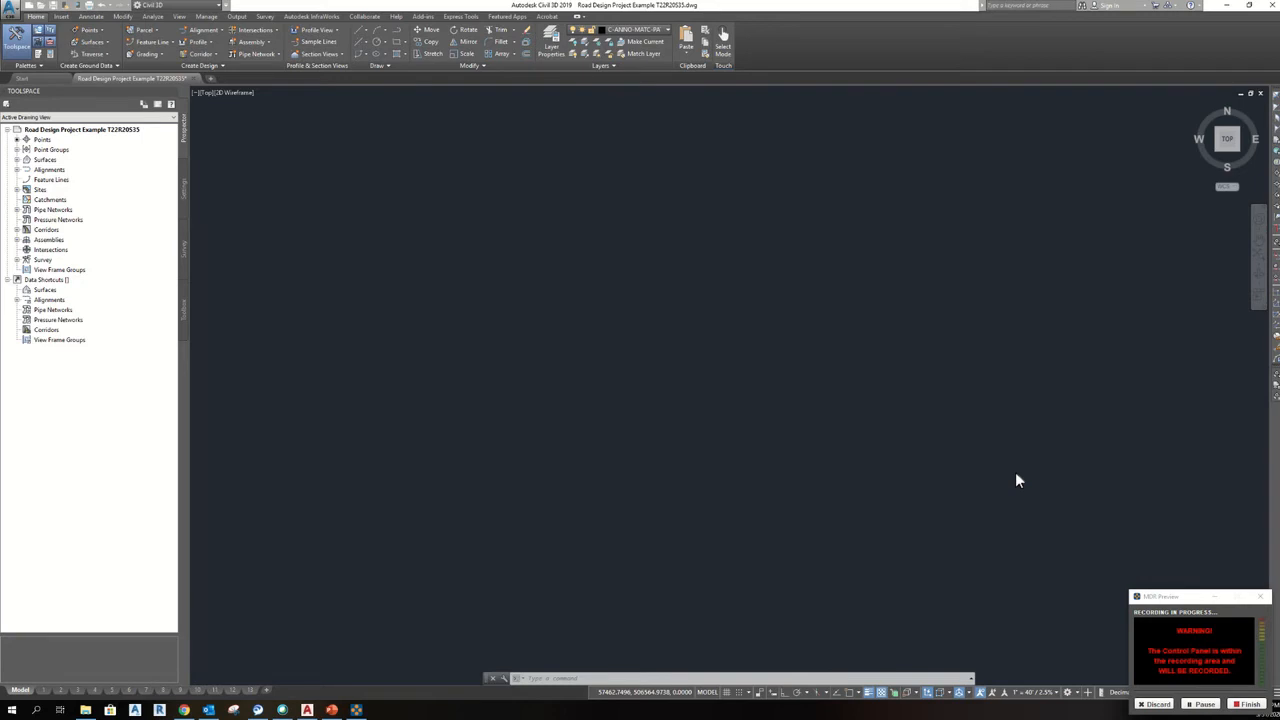
Step: Switch to the browser and examine the grid of spot elevations in the LP6 Draw Hand Contours assignment
{"action": "left_click", "coordinate": [1214, 597]}
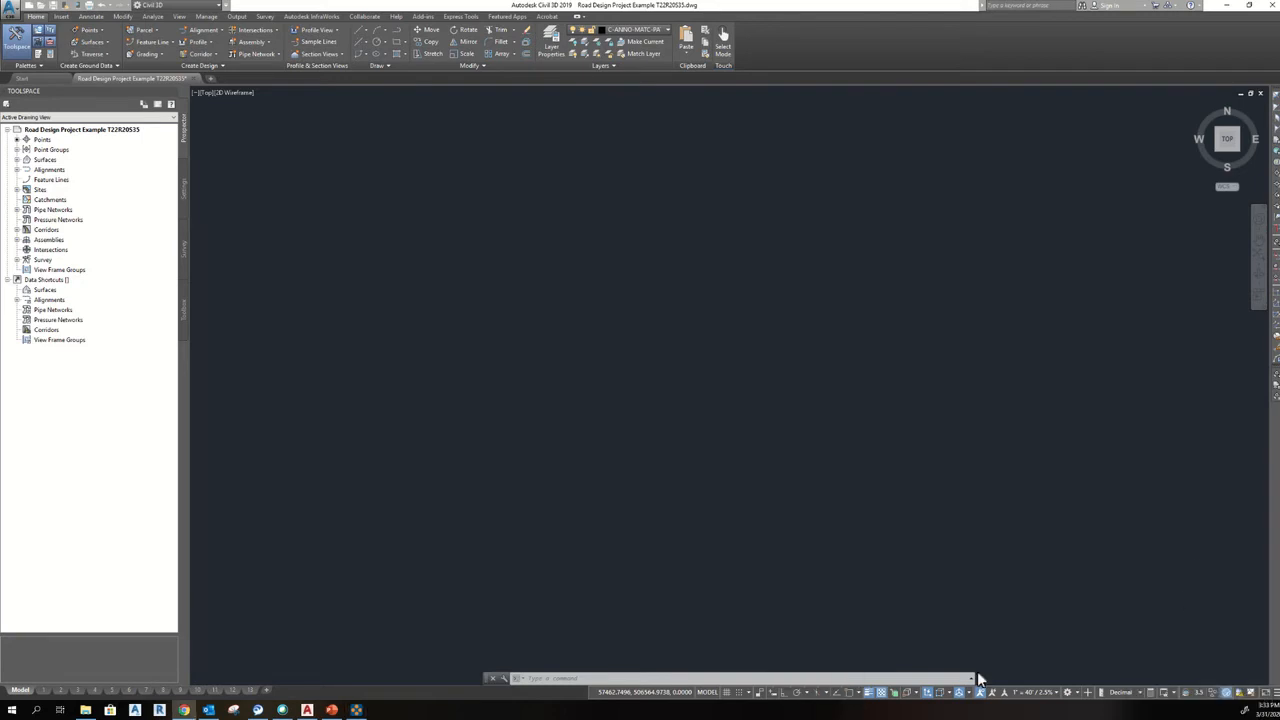
{"action": "left_click", "coordinate": [540, 678]}
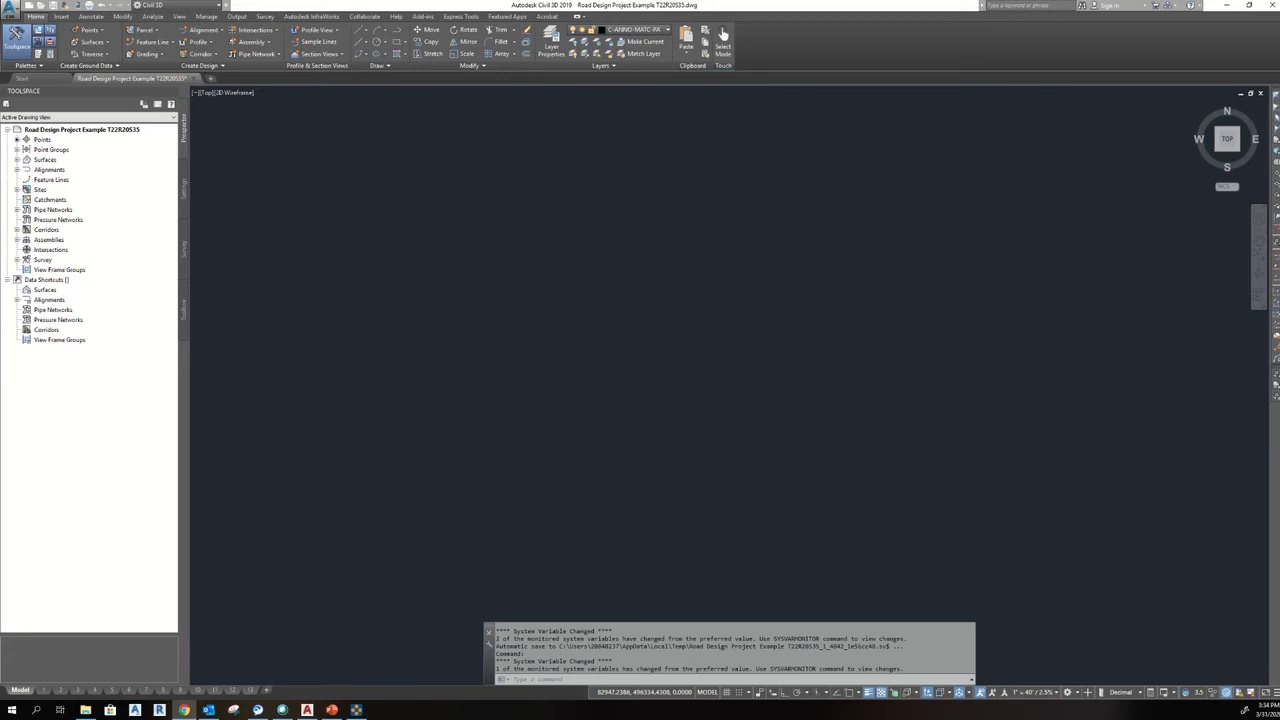
{"action": "left_click_drag", "start_coordinate": [1279, 42], "coordinate": [794, 148]}
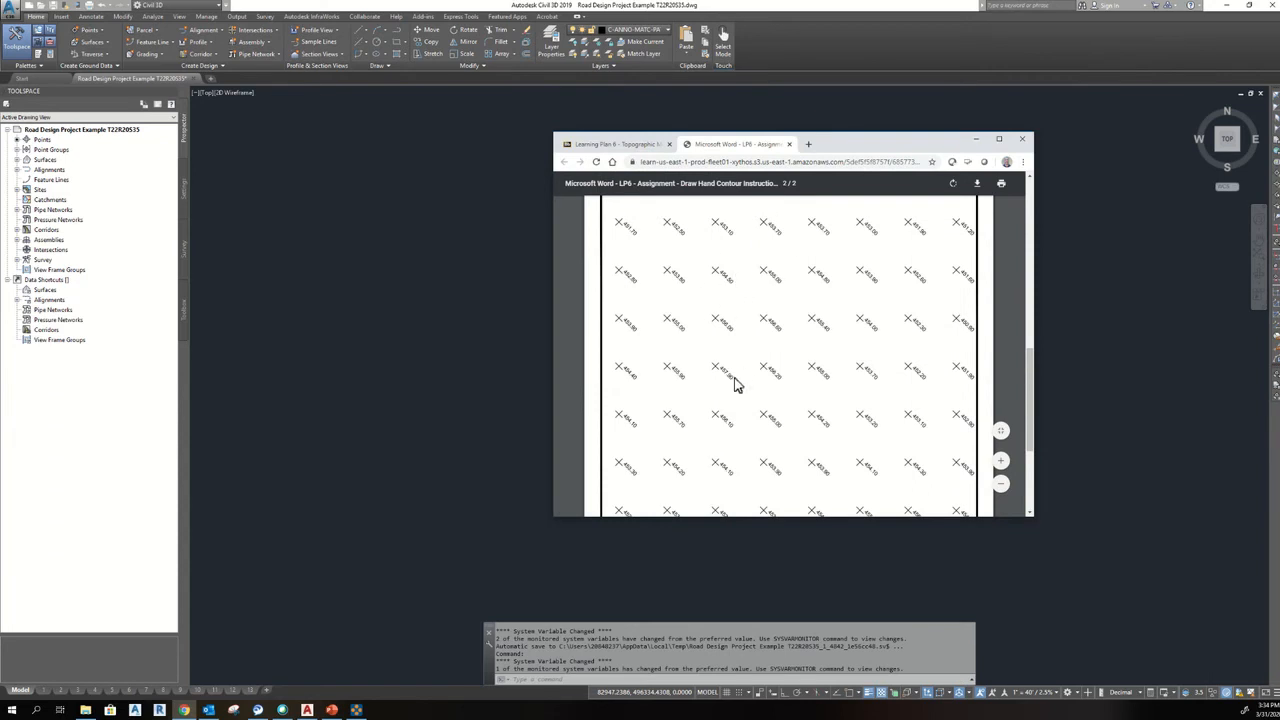
{"action": "scroll", "coordinate": [777, 368], "scroll_direction": "down", "scroll_amount": 3}
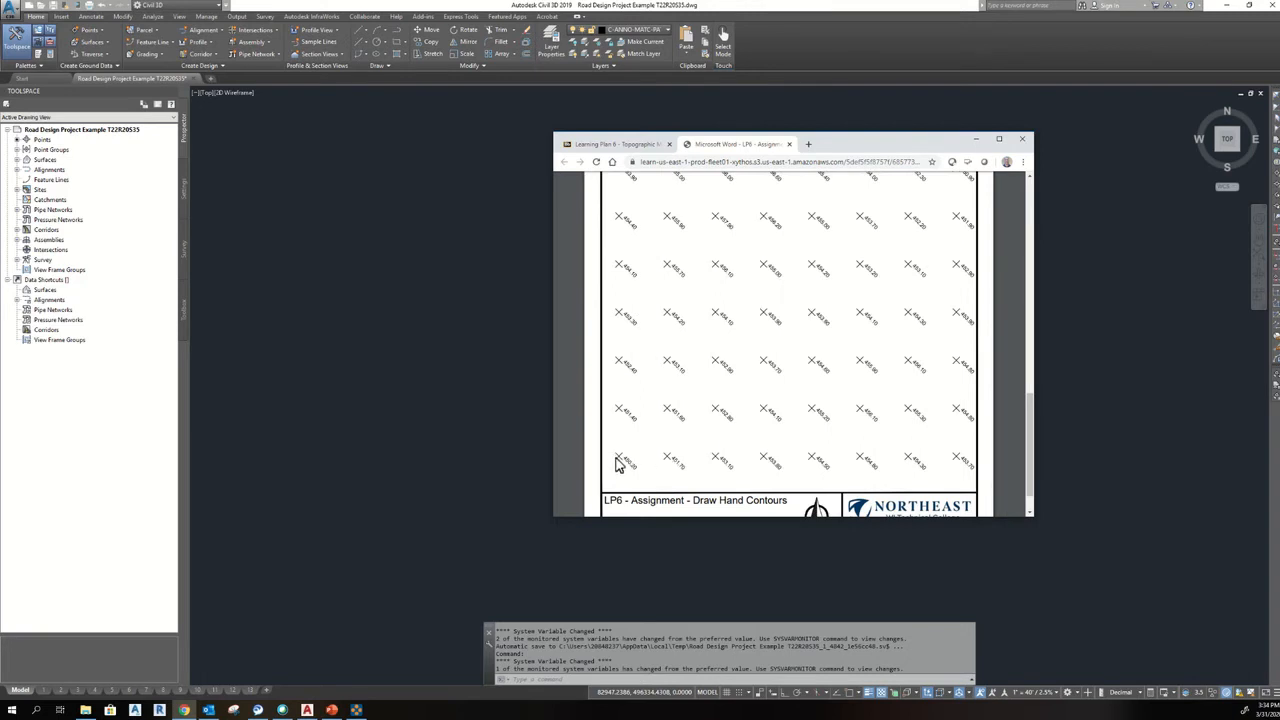
{"action": "left_click_drag", "start_coordinate": [863, 149], "coordinate": [1279, 250]}
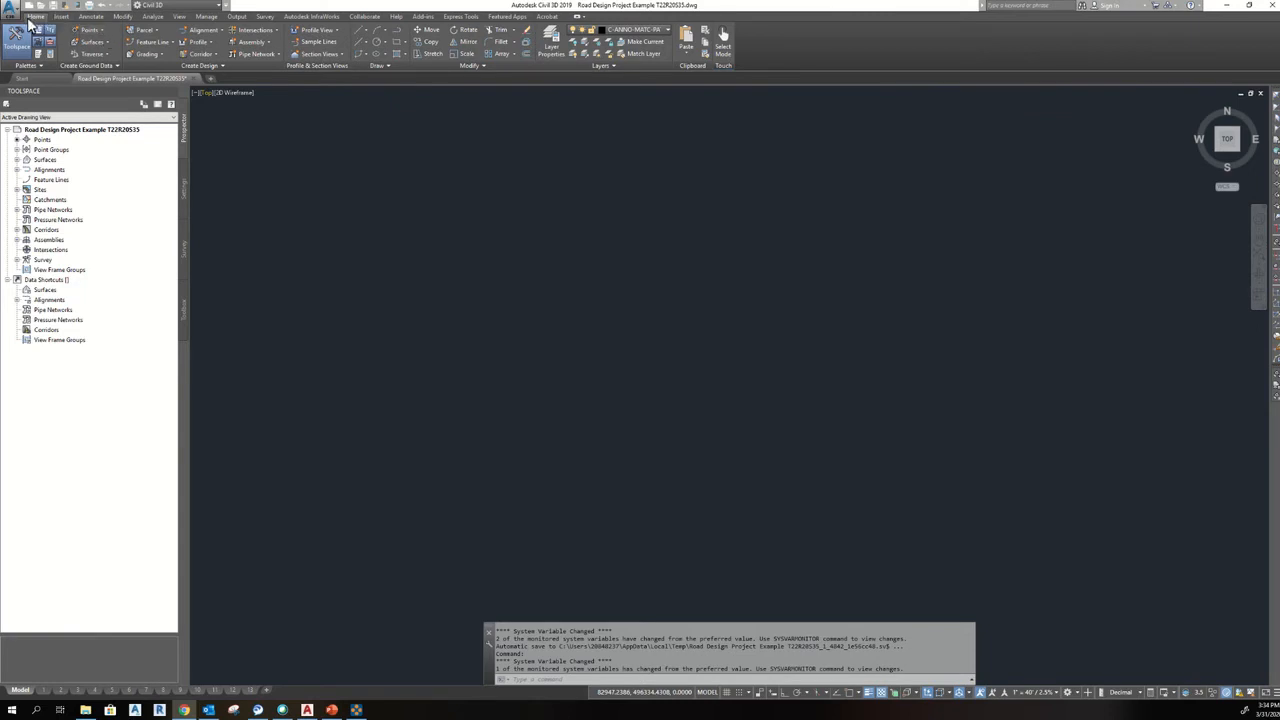
Step: Create a point by northing and easting at northing 100, easting 100, with description 400 and elevation 400
{"action": "left_click", "coordinate": [101, 33]}
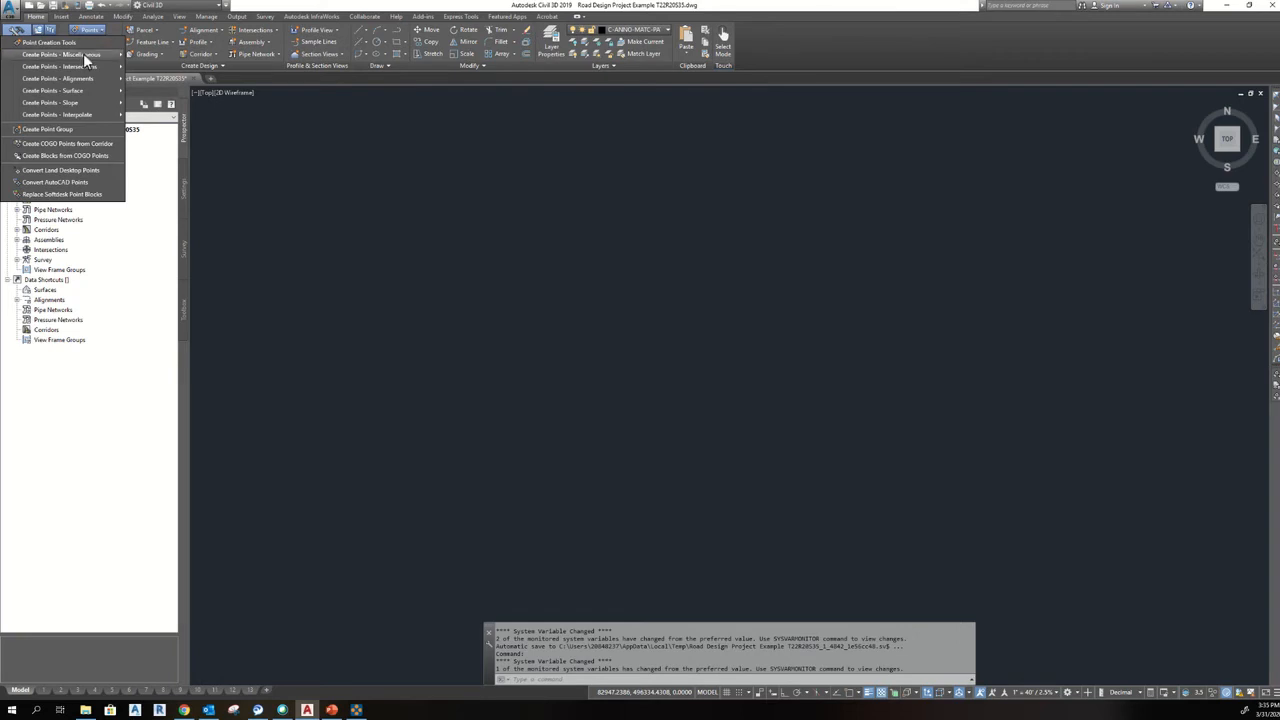
{"action": "mouse_move", "coordinate": [83, 53]}
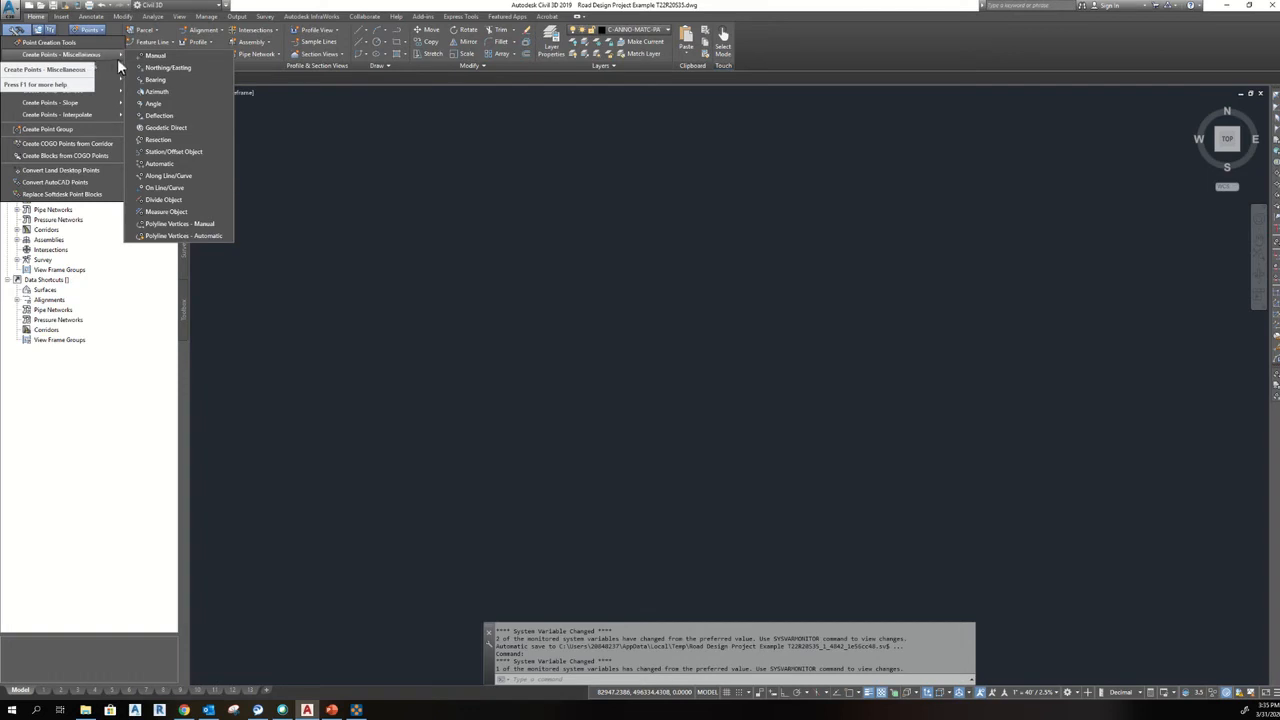
{"action": "left_click", "coordinate": [184, 67]}
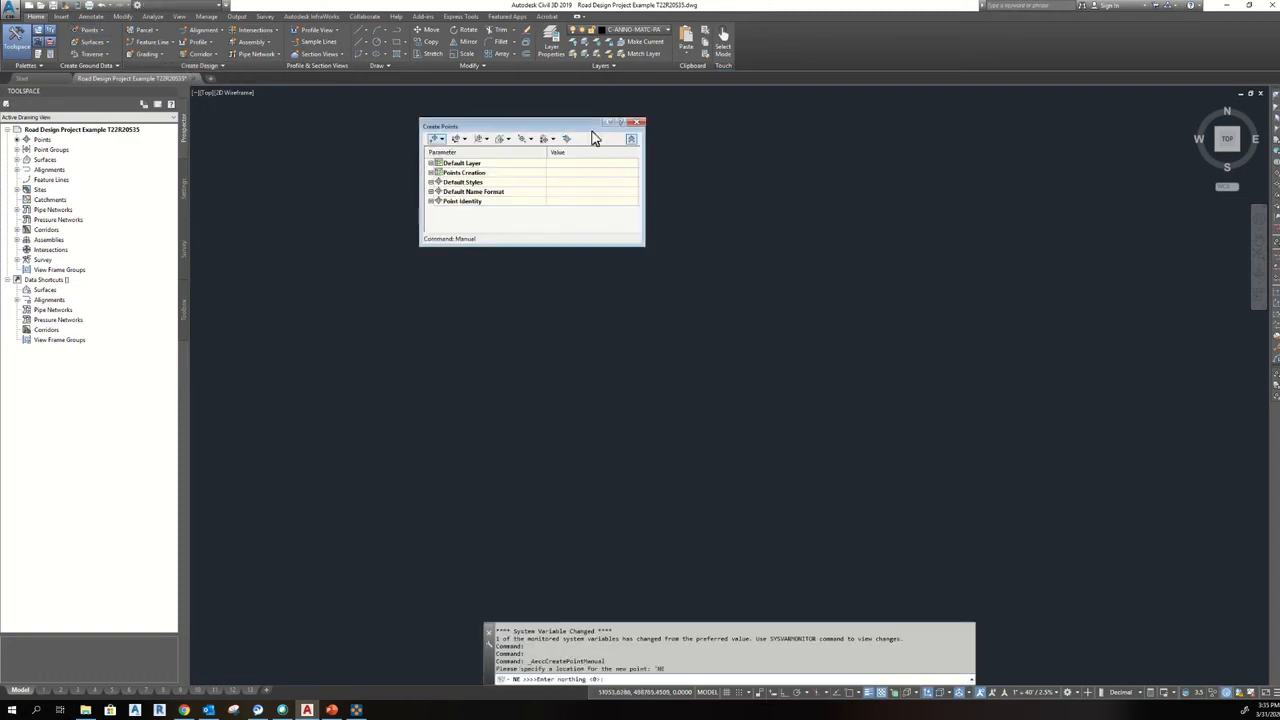
{"action": "left_click_drag", "start_coordinate": [538, 128], "coordinate": [127, 190]}
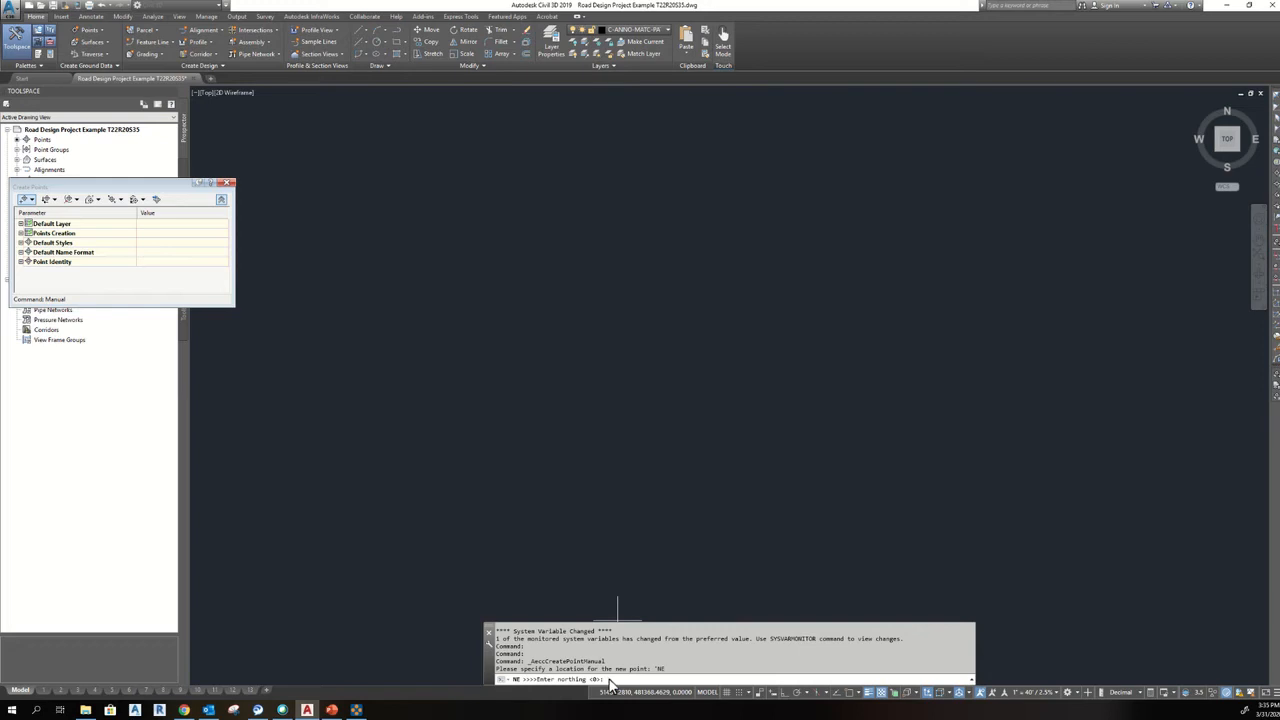
{"action": "type", "text": "000"}
{"action": "key", "text": "Return"}
{"action": "type", "text": "100"}
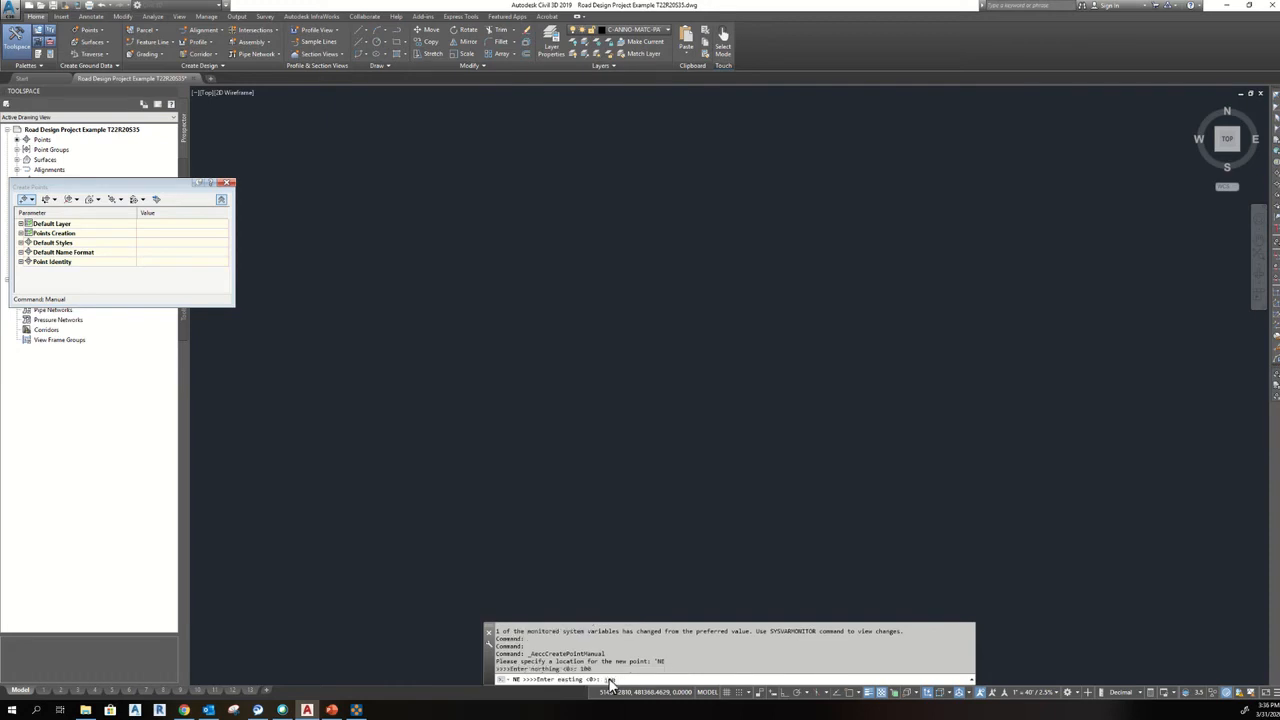
{"action": "key", "text": "Return"}
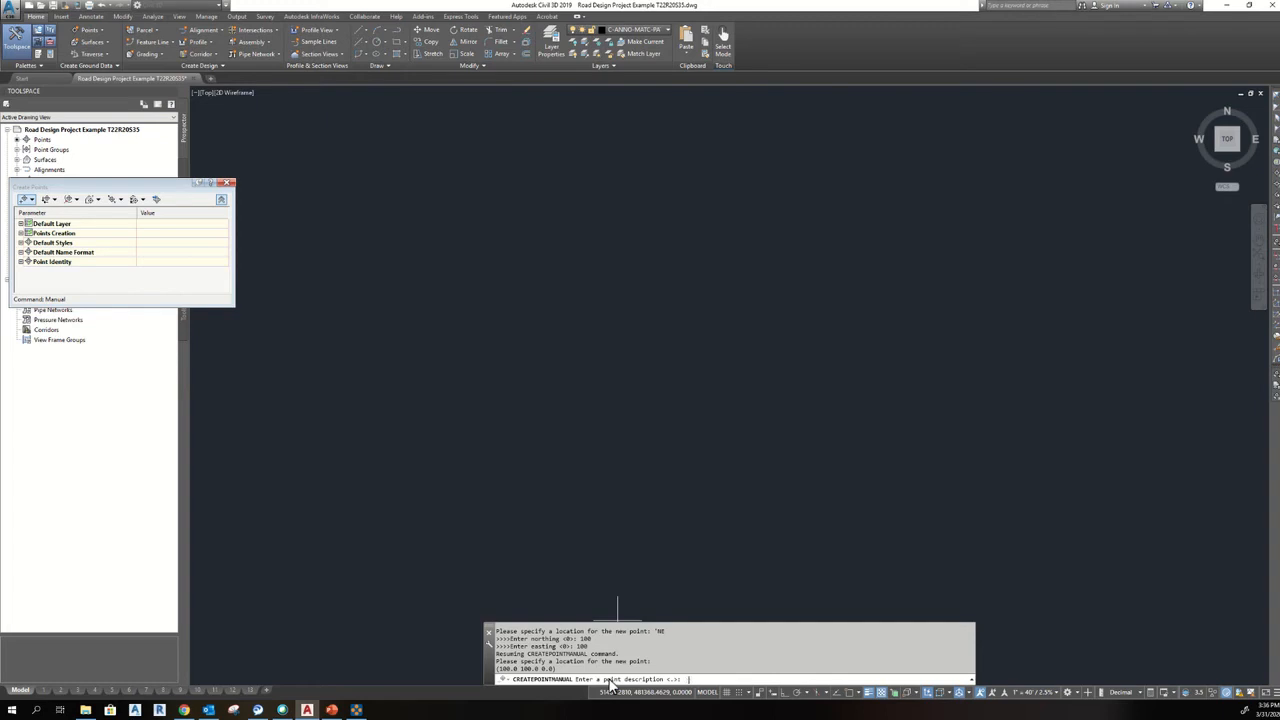
{"action": "type", "text": "000"}
{"action": "key", "text": "Return"}
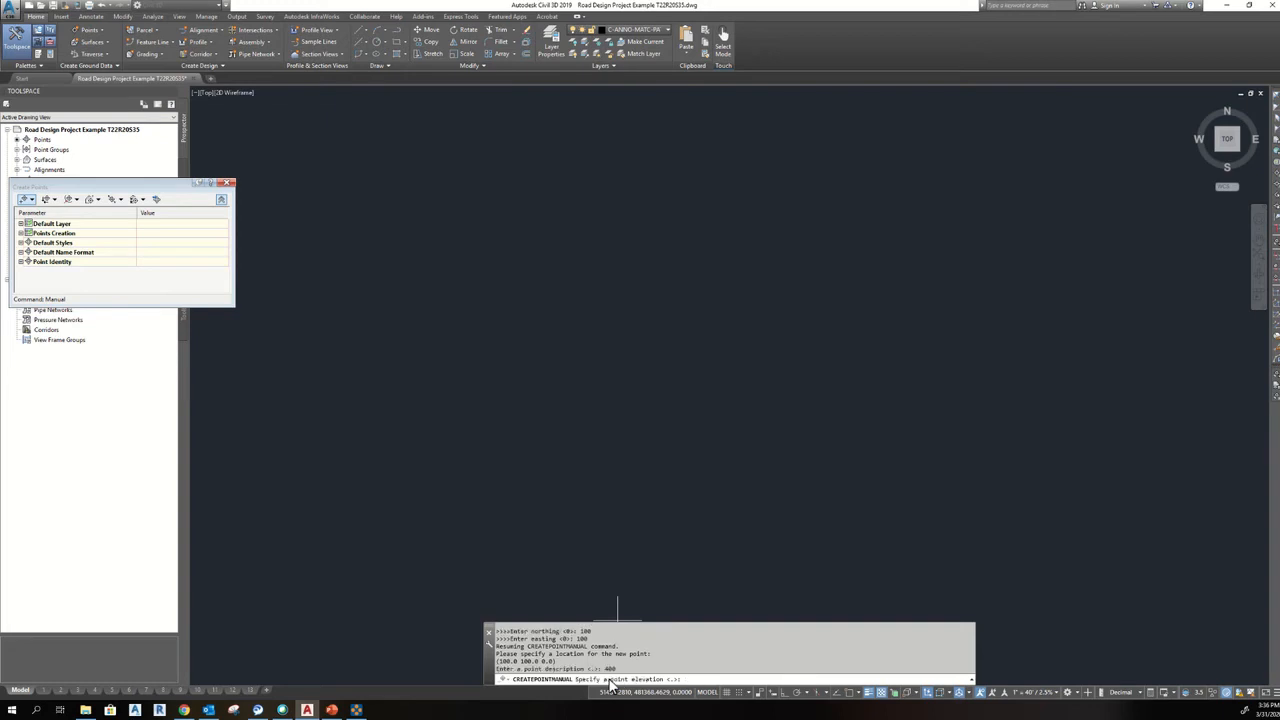
{"action": "type", "text": "400"}
{"action": "key", "text": "Return"}
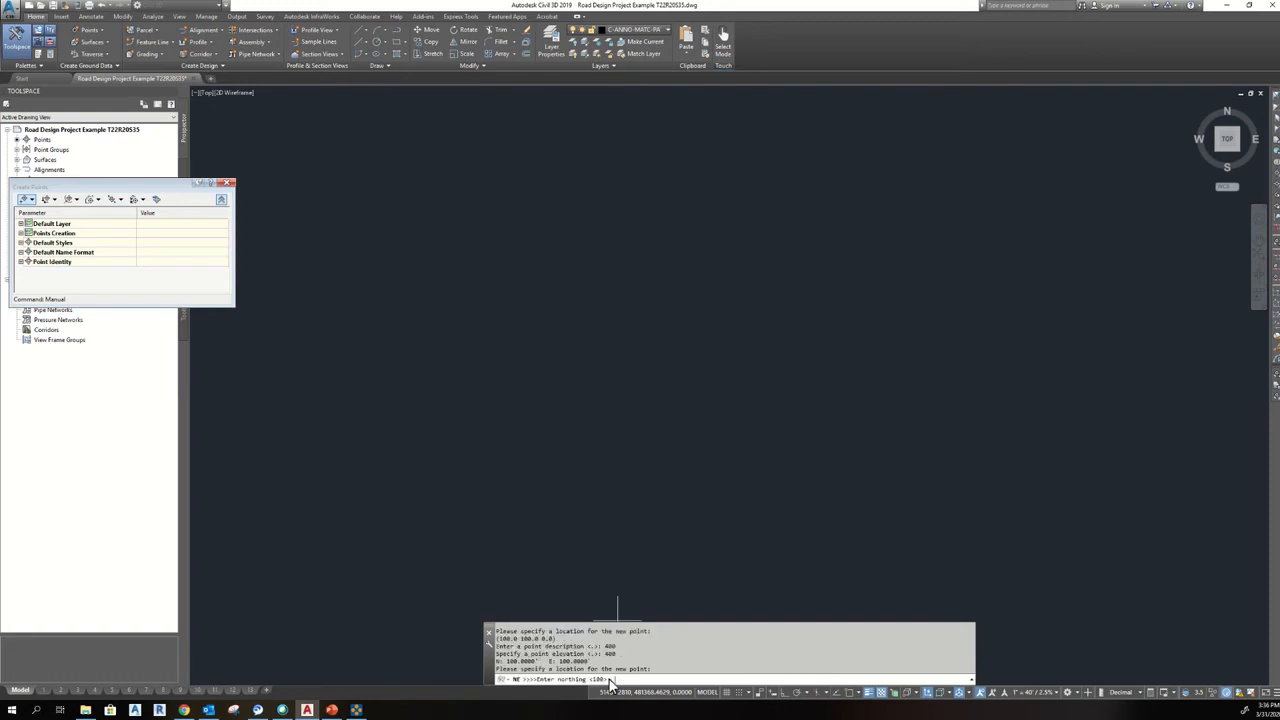
Step: Add a point at northing 200, easting 100, with a blank description and elevation 403
{"action": "scroll", "coordinate": [800, 385], "scroll_direction": "down", "scroll_amount": 3}
{"action": "scroll", "coordinate": [711, 364], "scroll_direction": "down", "scroll_amount": 3}
{"action": "type", "text": "00"}
{"action": "key", "text": "Return"}
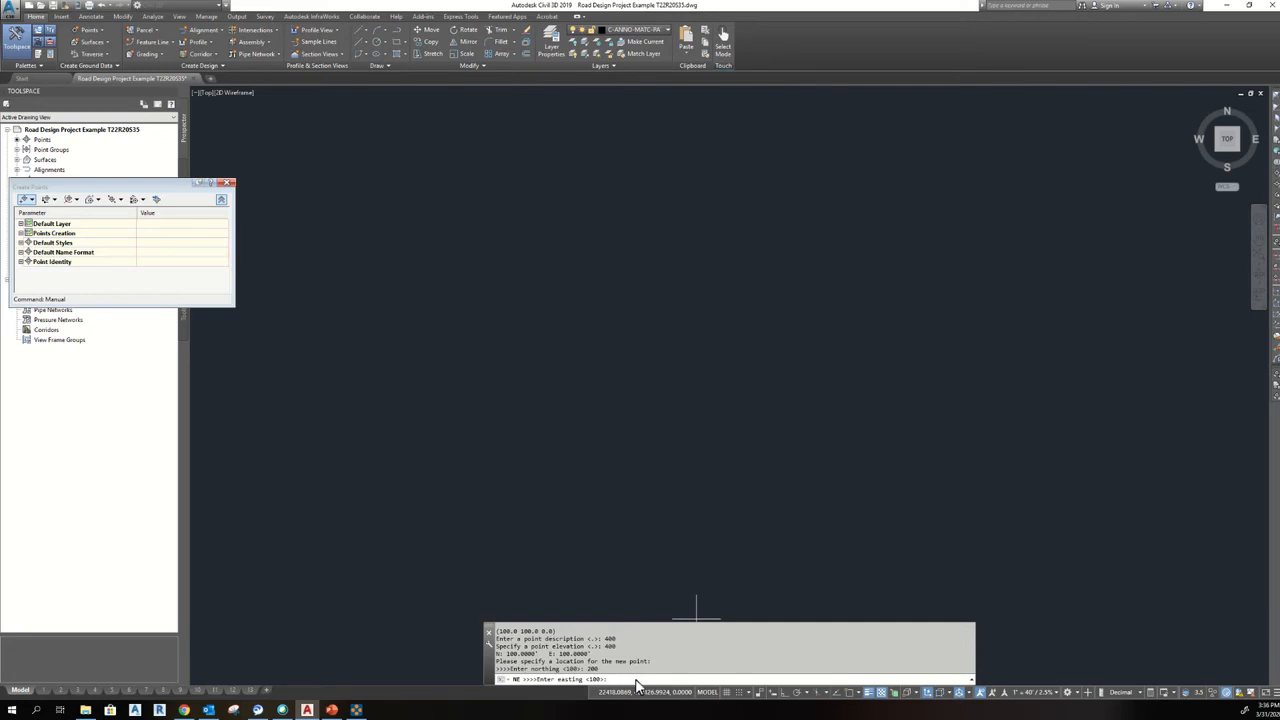
{"action": "key", "text": "Return"}
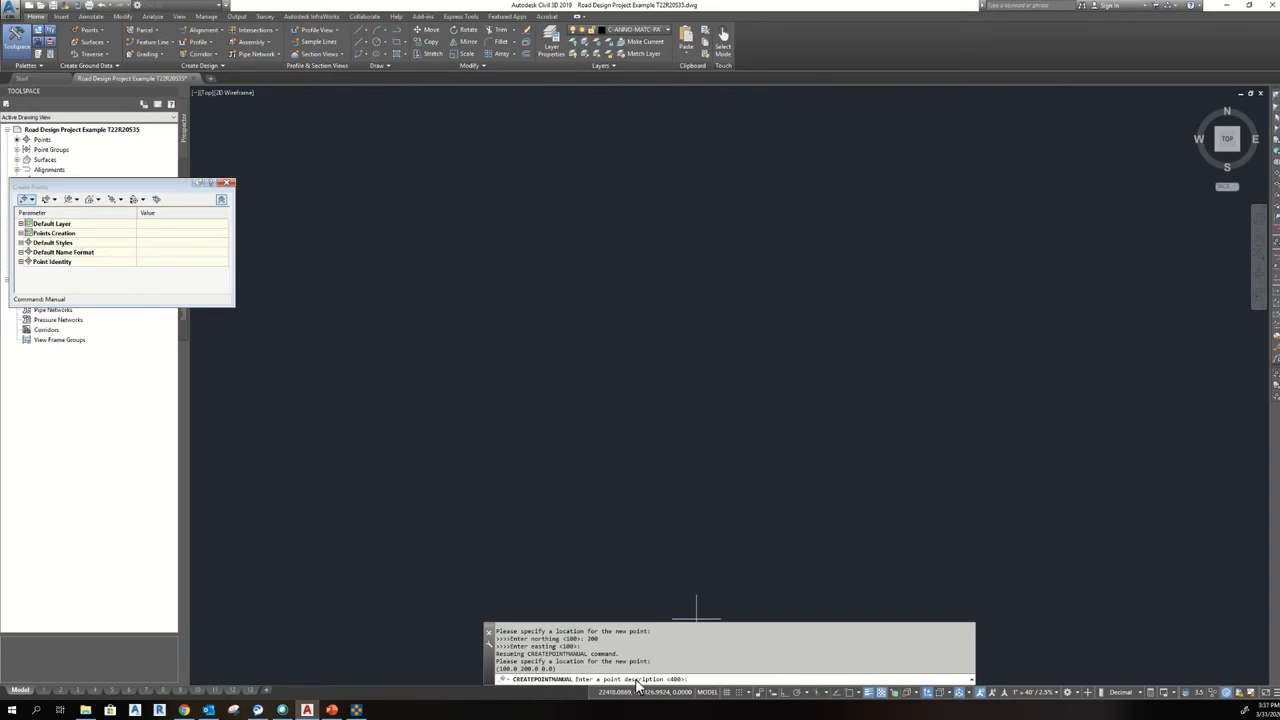
{"action": "key", "text": "Return"}
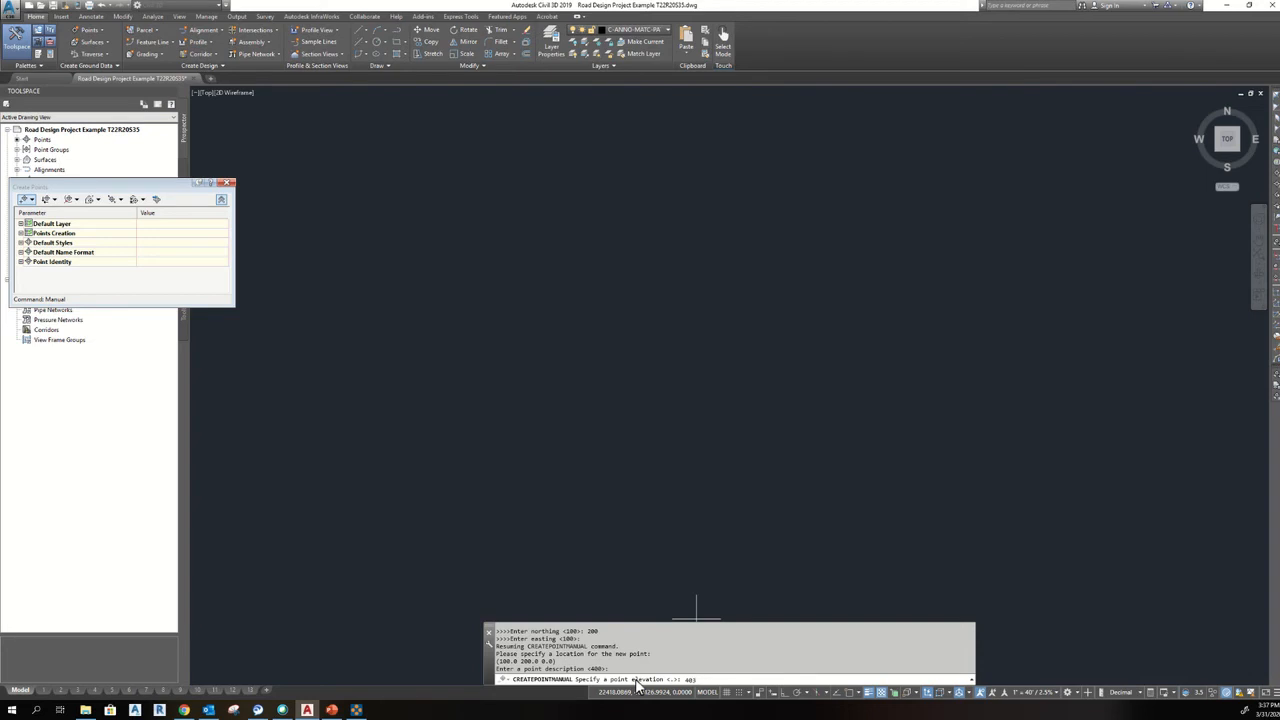
{"action": "type", "text": "405"}
{"action": "key", "text": "Return"}
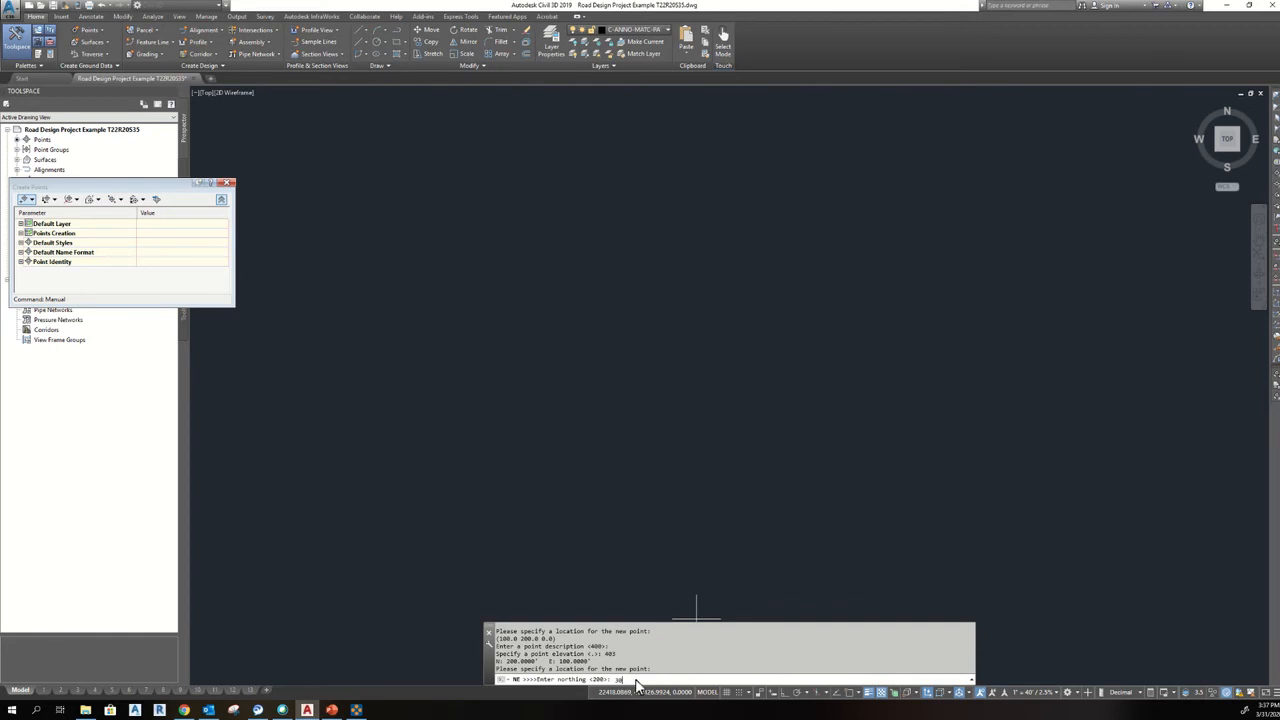
Step: Add a point at northing 300, easting 100, with a blank description and elevation 410
{"action": "key", "text": "Return"}
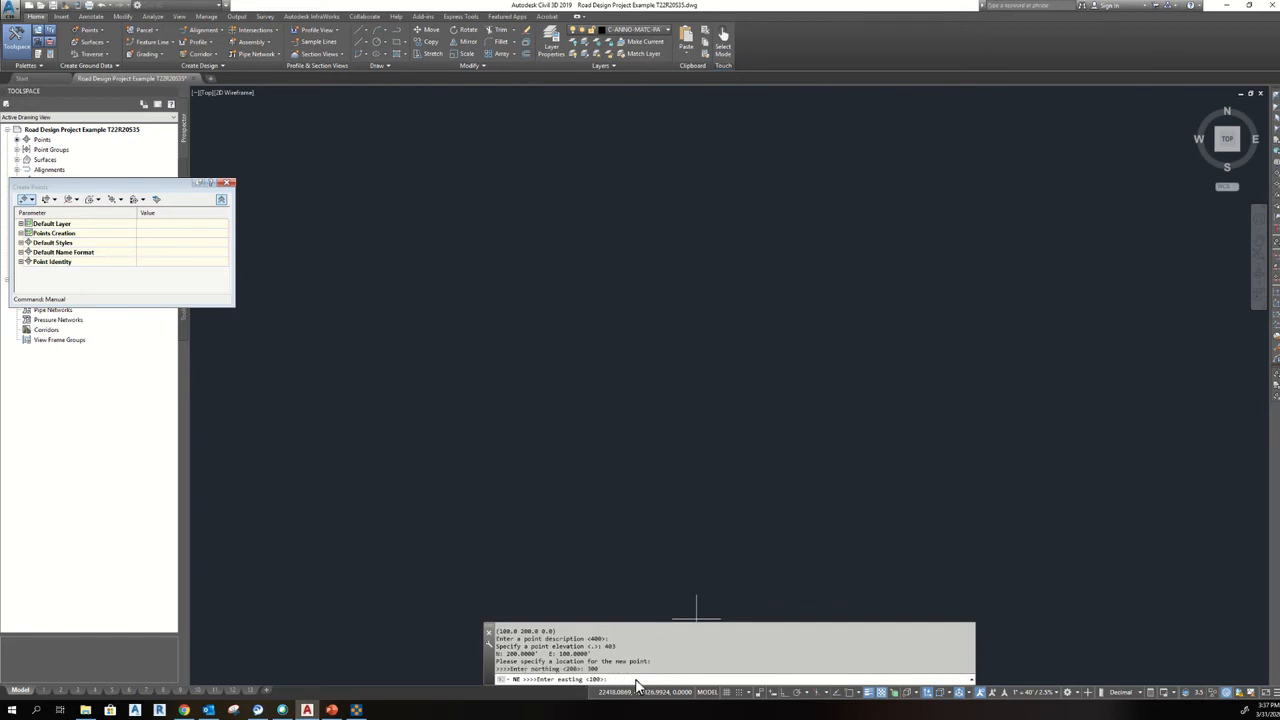
{"action": "key", "text": "Return"}
{"action": "key", "text": "Return"}
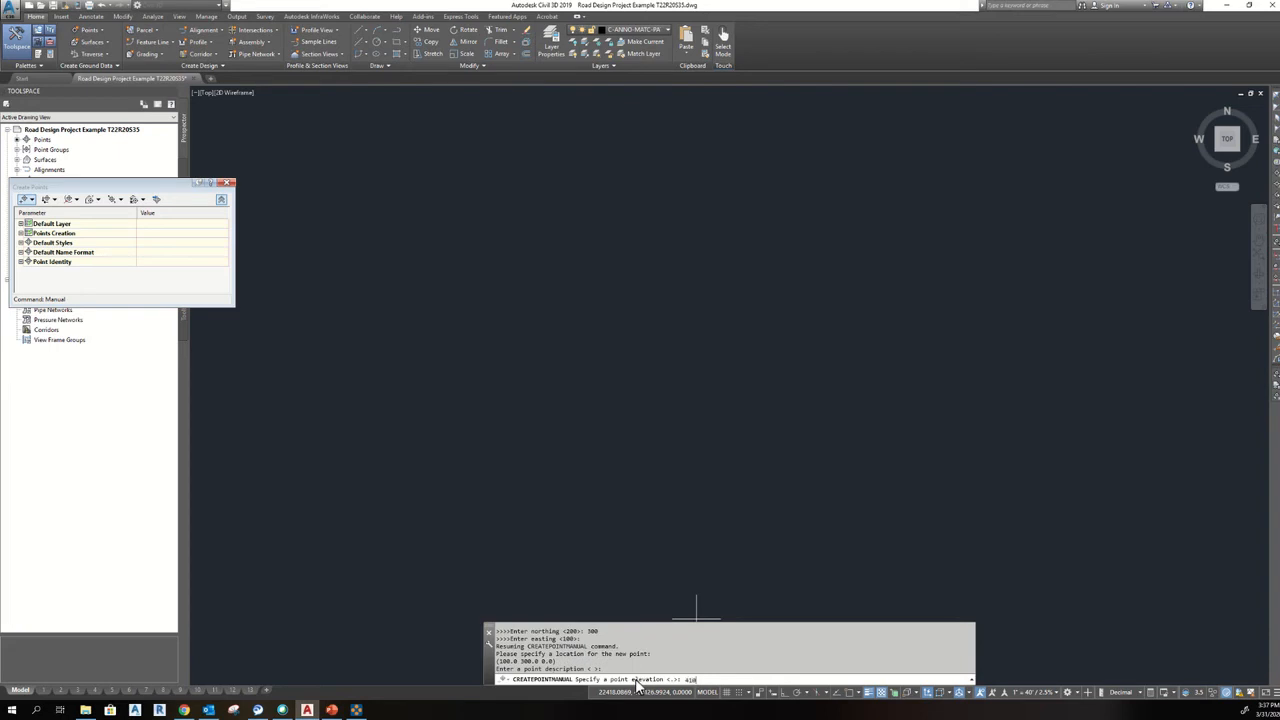
{"action": "key", "text": "Return"}
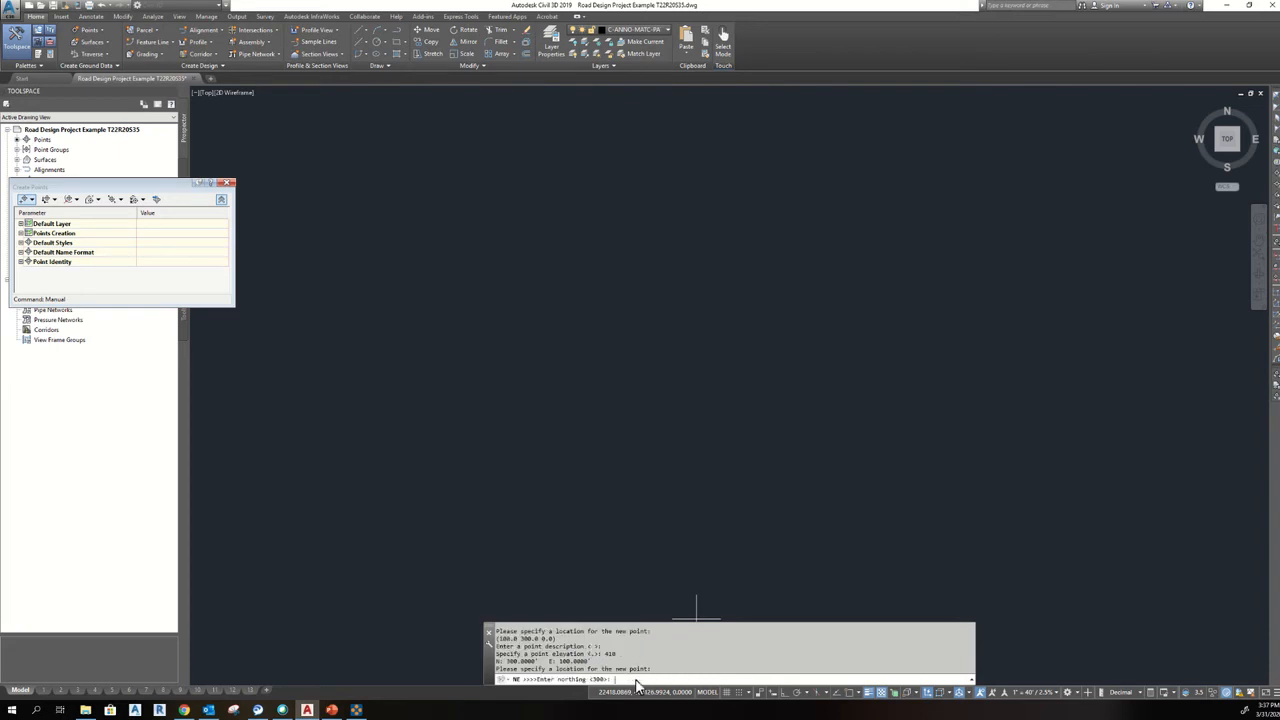
Step: Add a point at northing 400, easting 100, with a blank description and elevation 405
{"action": "type", "text": "400"}
{"action": "key", "text": "Return"}
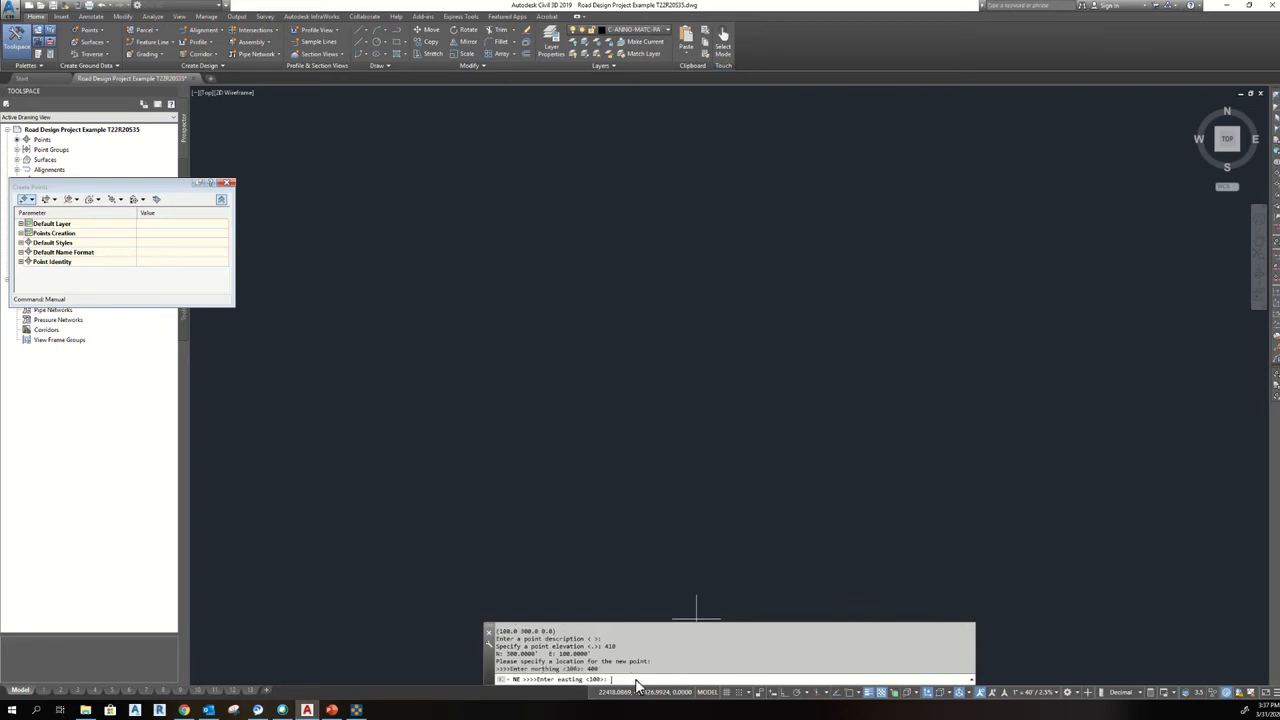
{"action": "key", "text": "Return"}
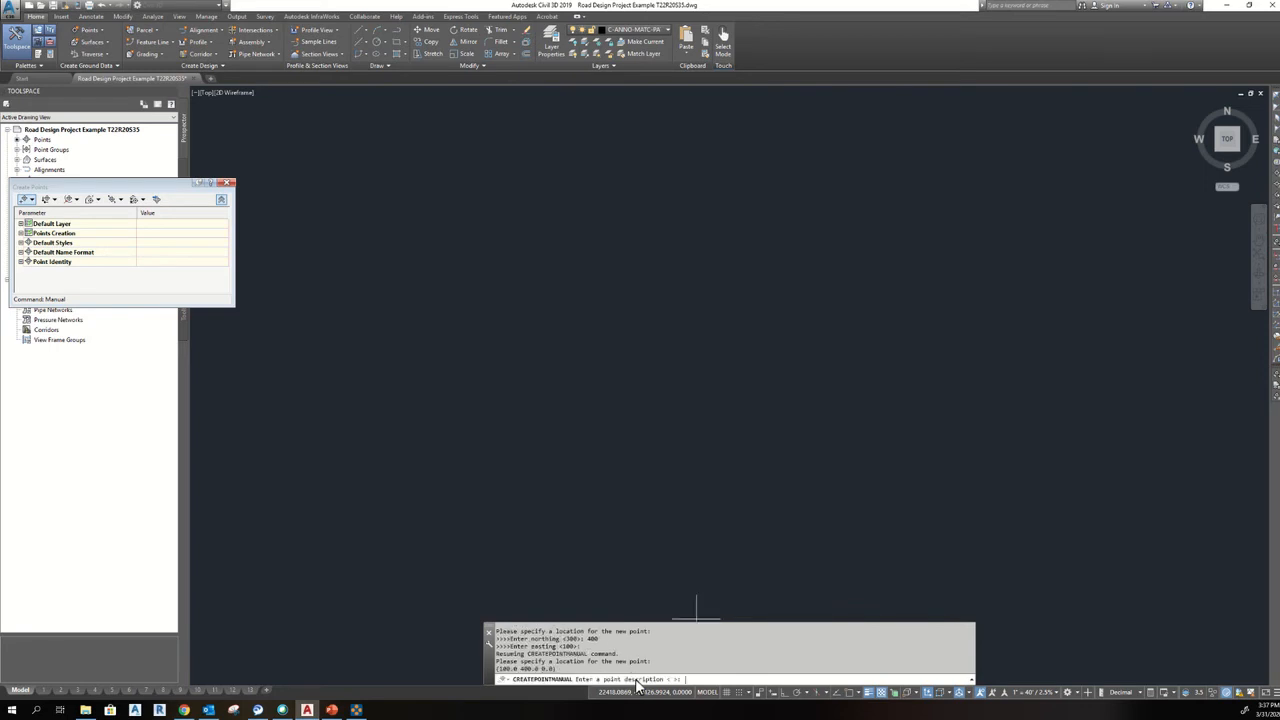
{"action": "key", "text": "Return"}
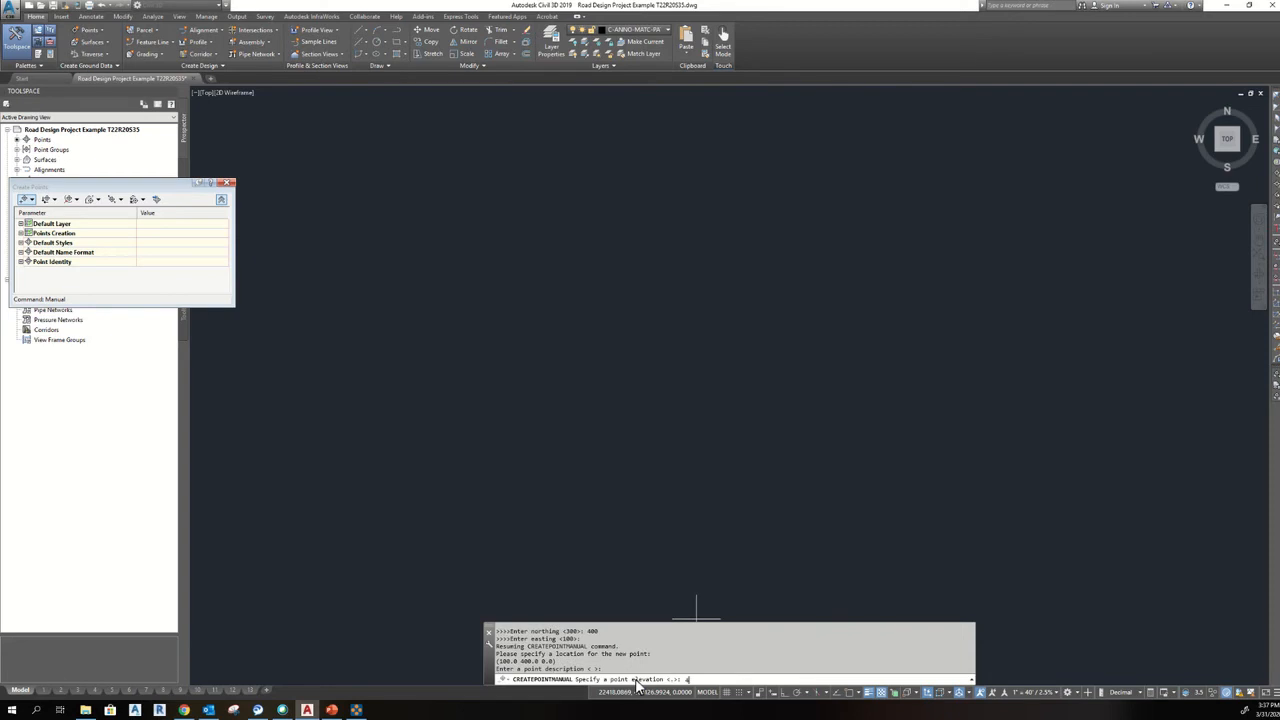
{"action": "type", "text": "405"}
{"action": "key", "text": "Return"}
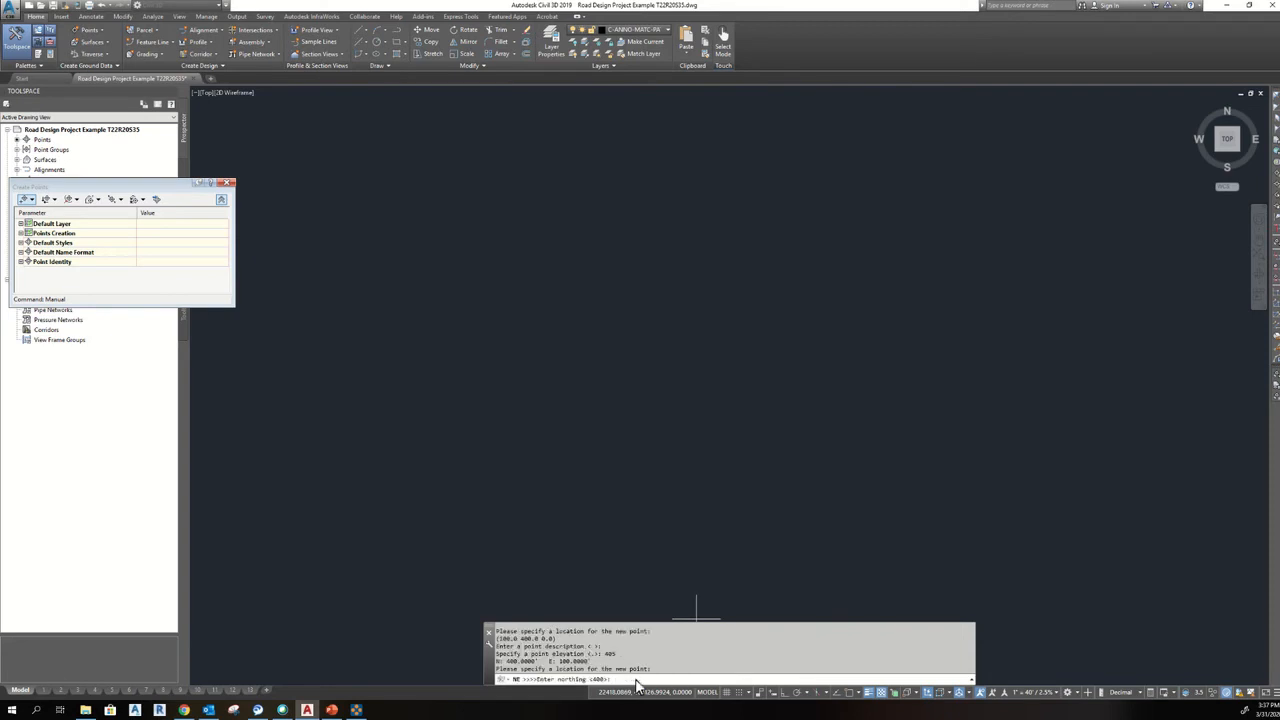
Step: Add a point at northing 400, easting 200, with a blank description and elevation 405
{"action": "key", "text": "Return"}
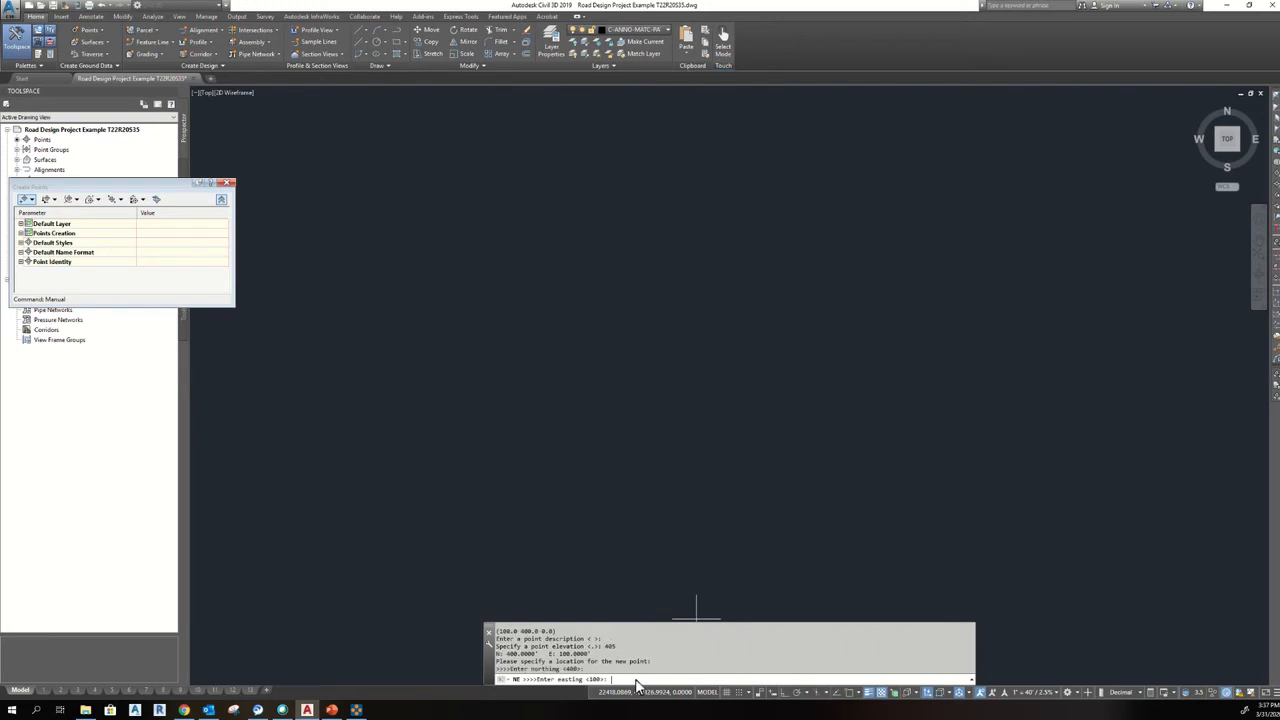
{"action": "key", "text": "Return"}
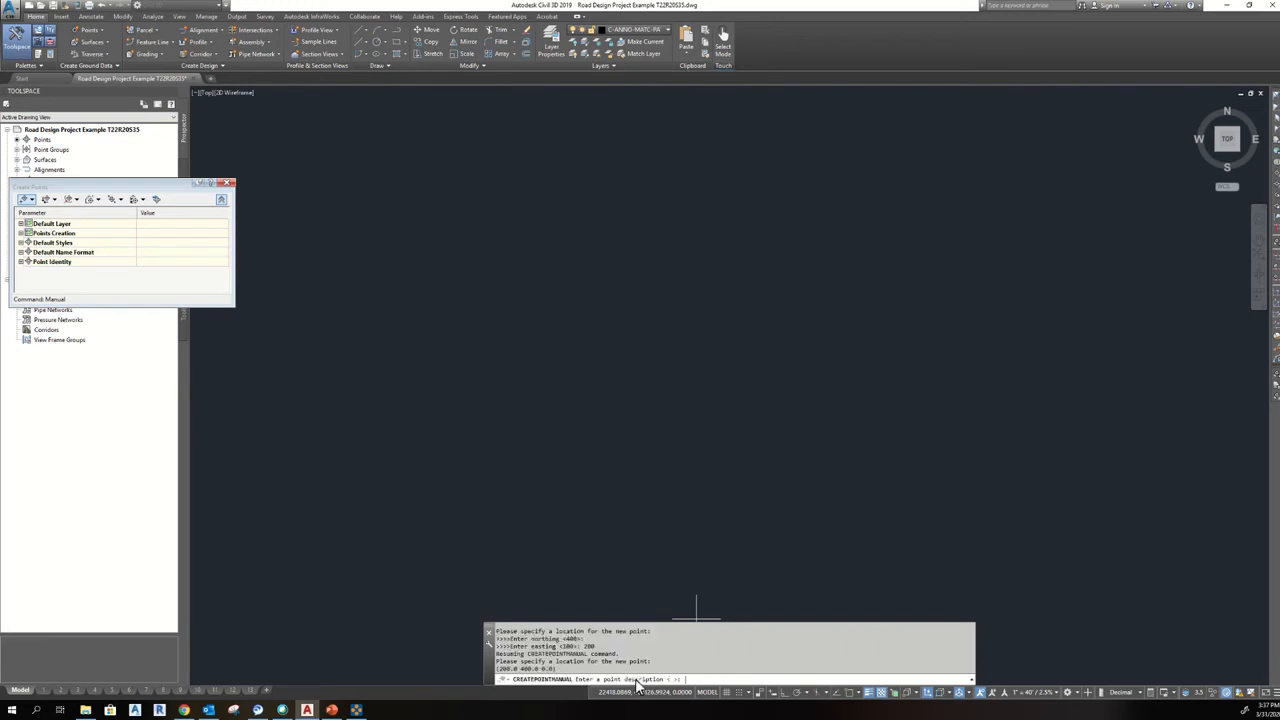
{"action": "key", "text": "Return"}
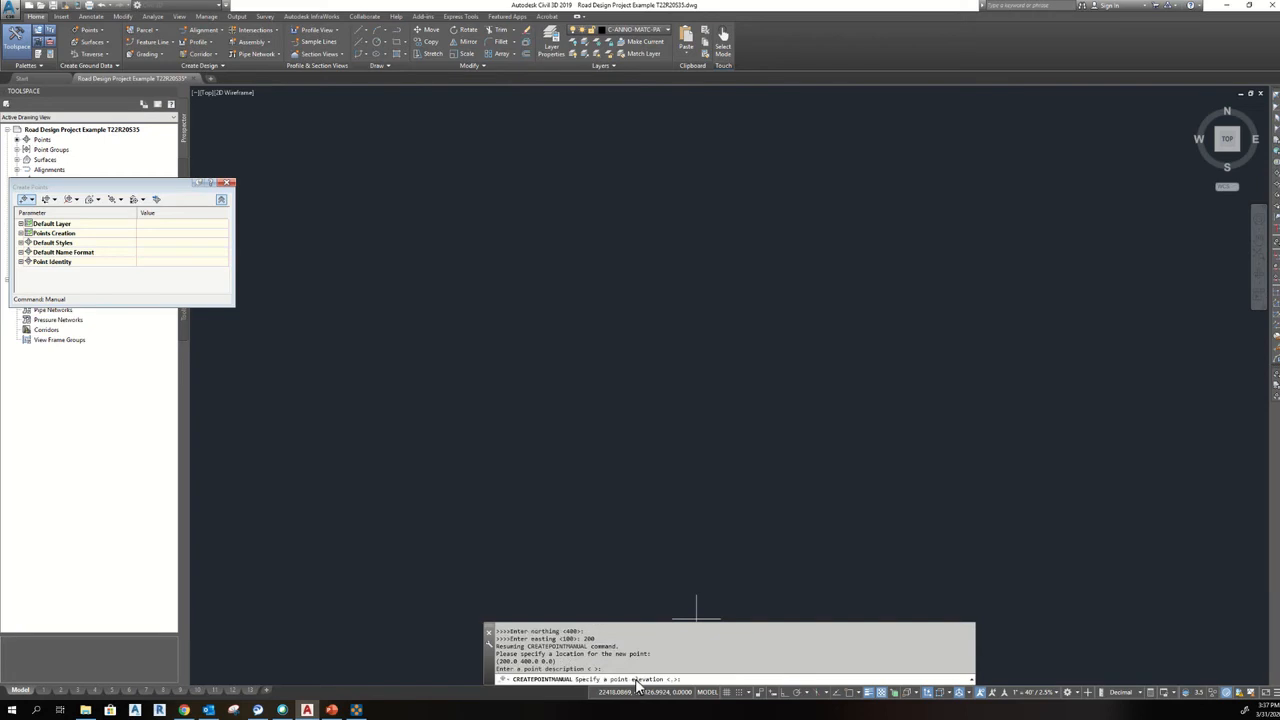
{"action": "type", "text": "405"}
{"action": "key", "text": "Return"}
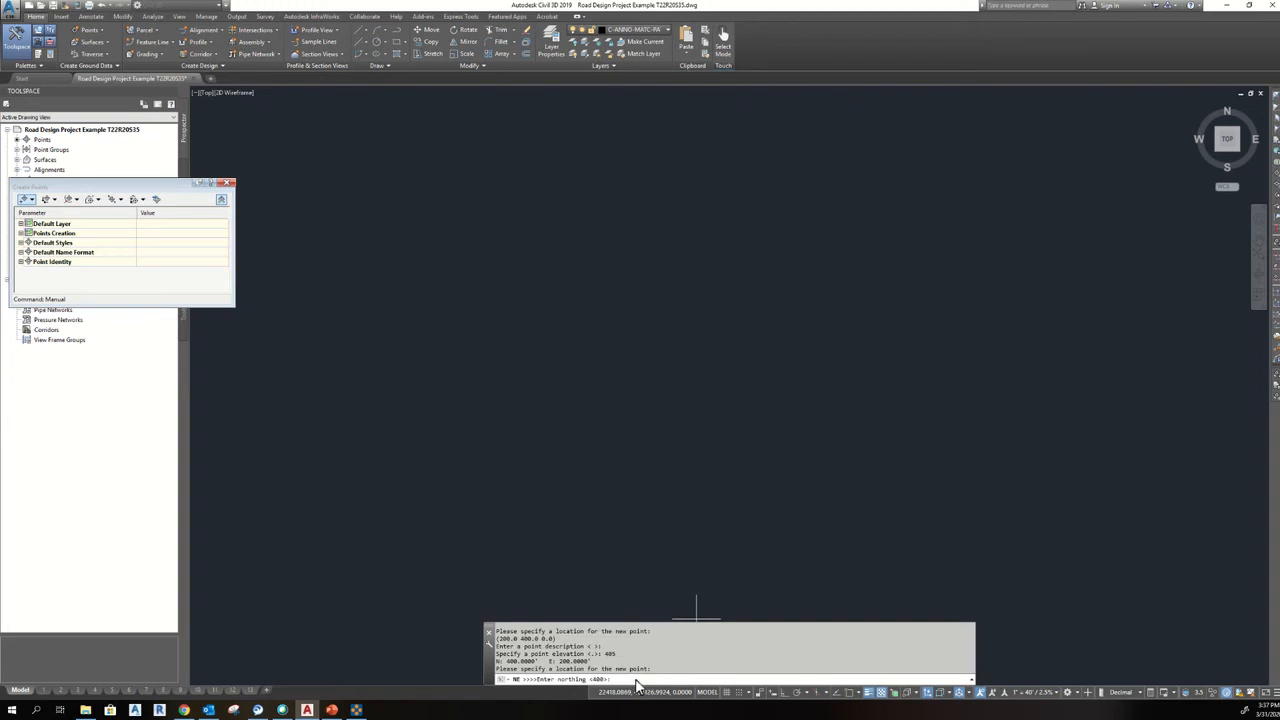
Step: Enter a northing of 300 for the next grid point
{"action": "type", "text": "40"}
{"action": "key", "text": "Return"}
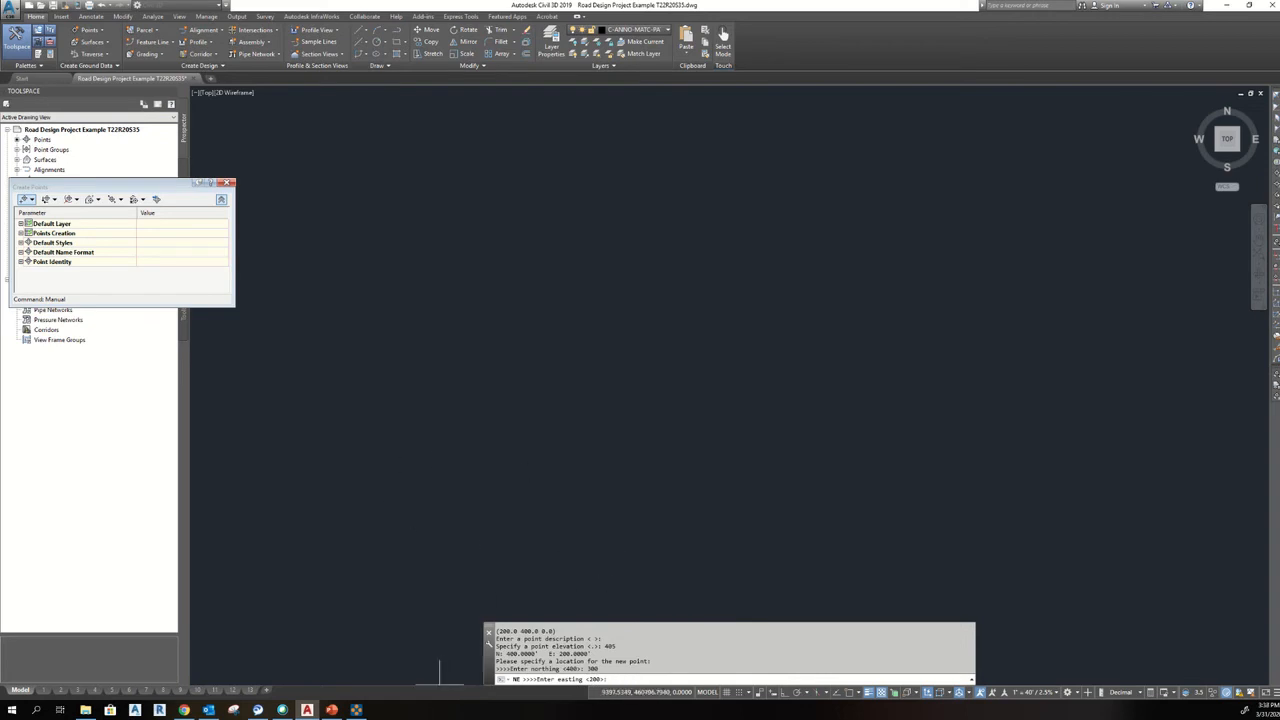
{"action": "left_click", "coordinate": [357, 710]}
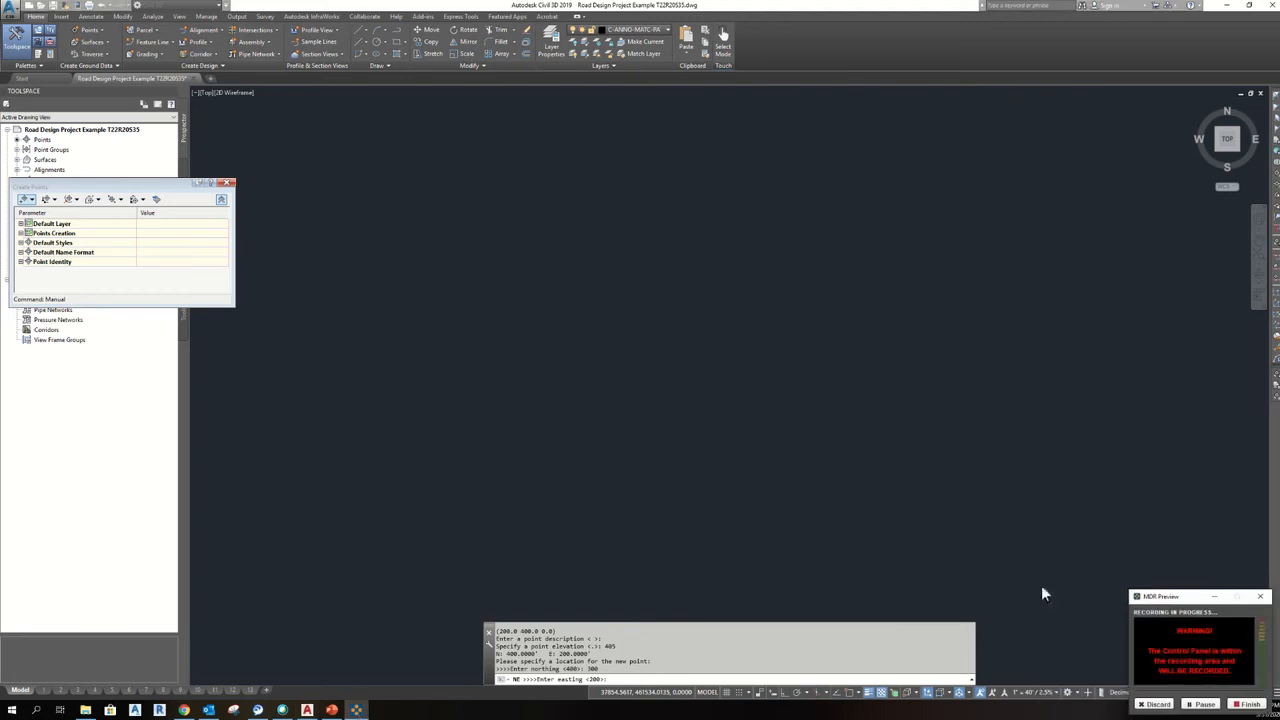
{"action": "left_click", "coordinate": [1200, 704]}
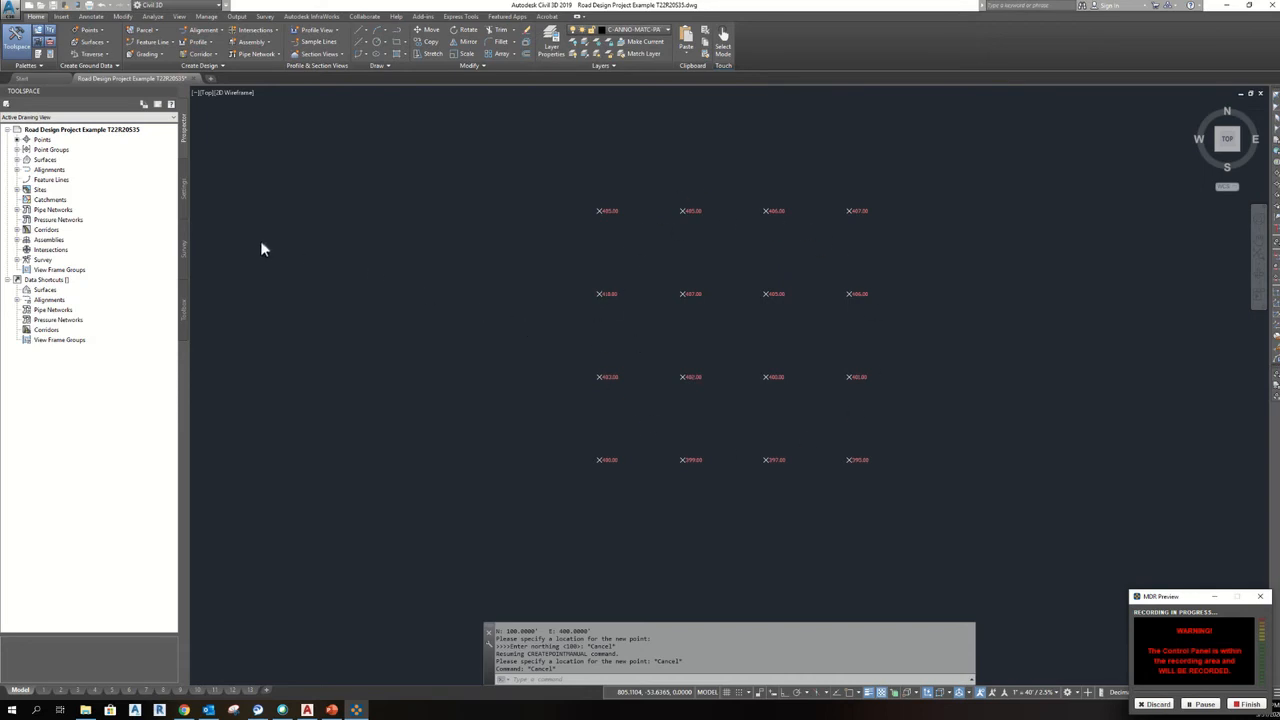
Step: Create a new TIN surface on layer 0 with the default name and the Standard style
{"action": "left_click", "coordinate": [18, 160]}
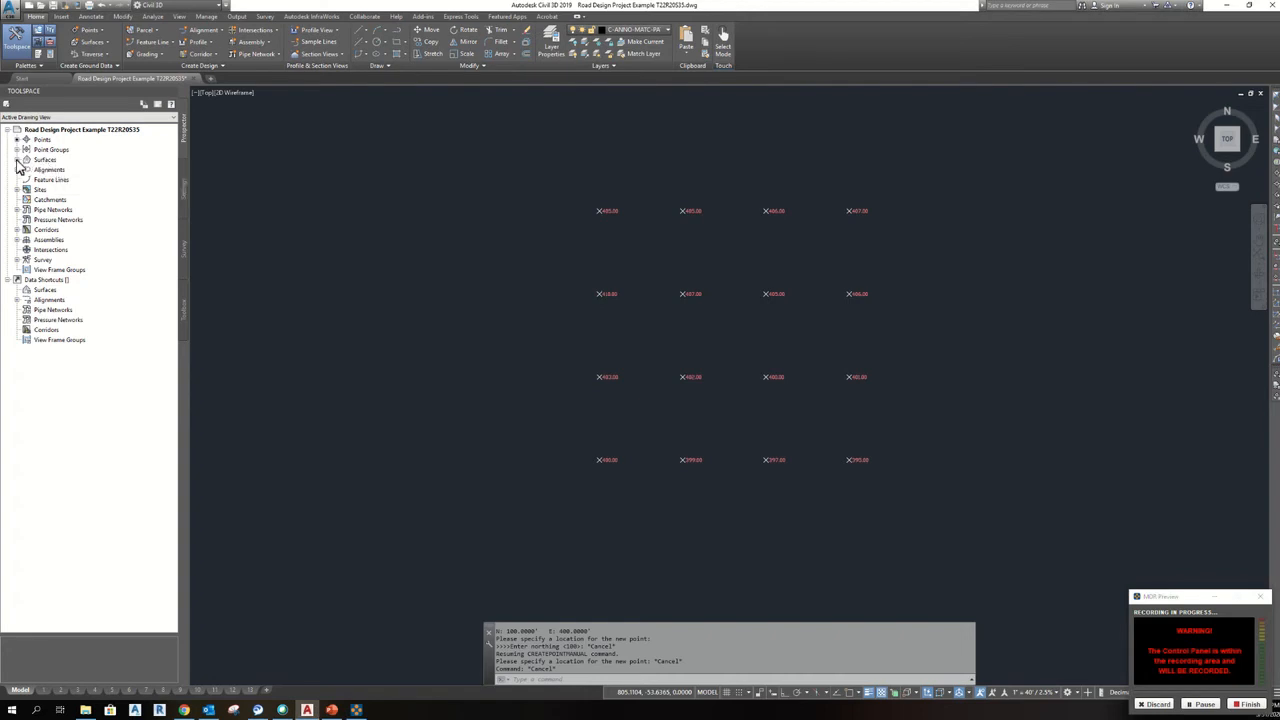
{"action": "left_click", "coordinate": [16, 160]}
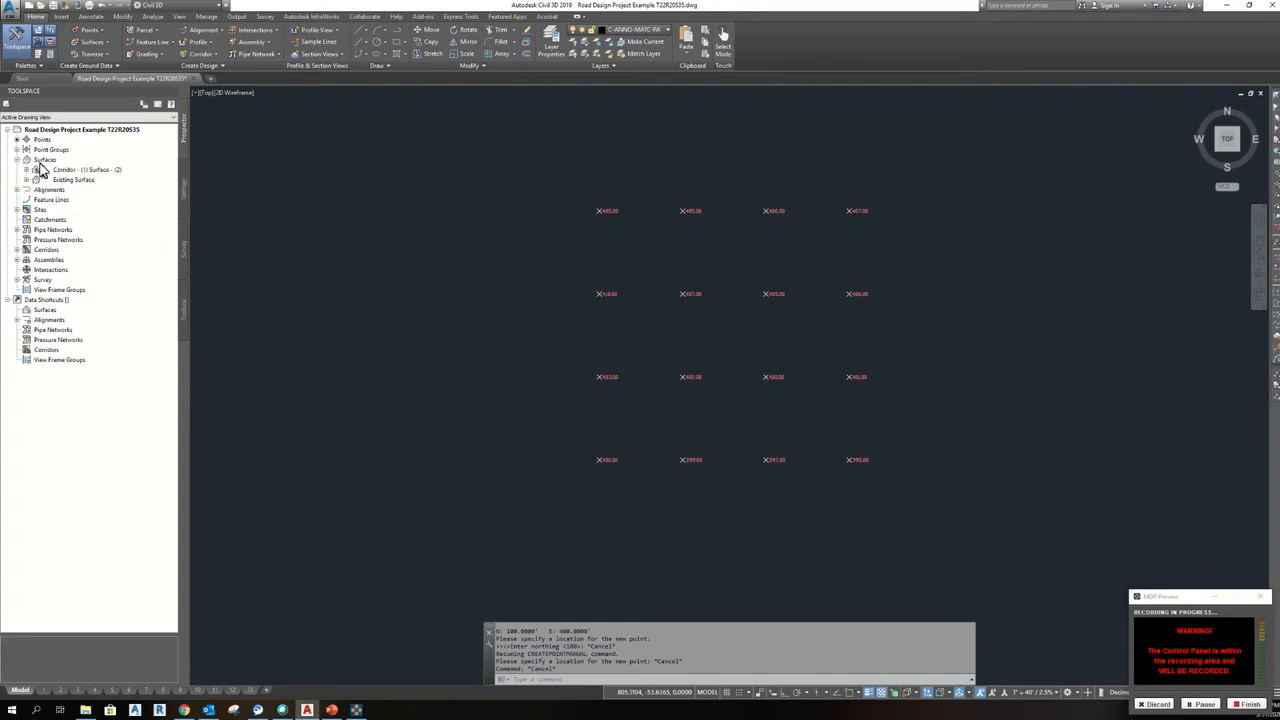
{"action": "left_click", "coordinate": [43, 161]}
{"action": "right_click", "coordinate": [44, 162]}
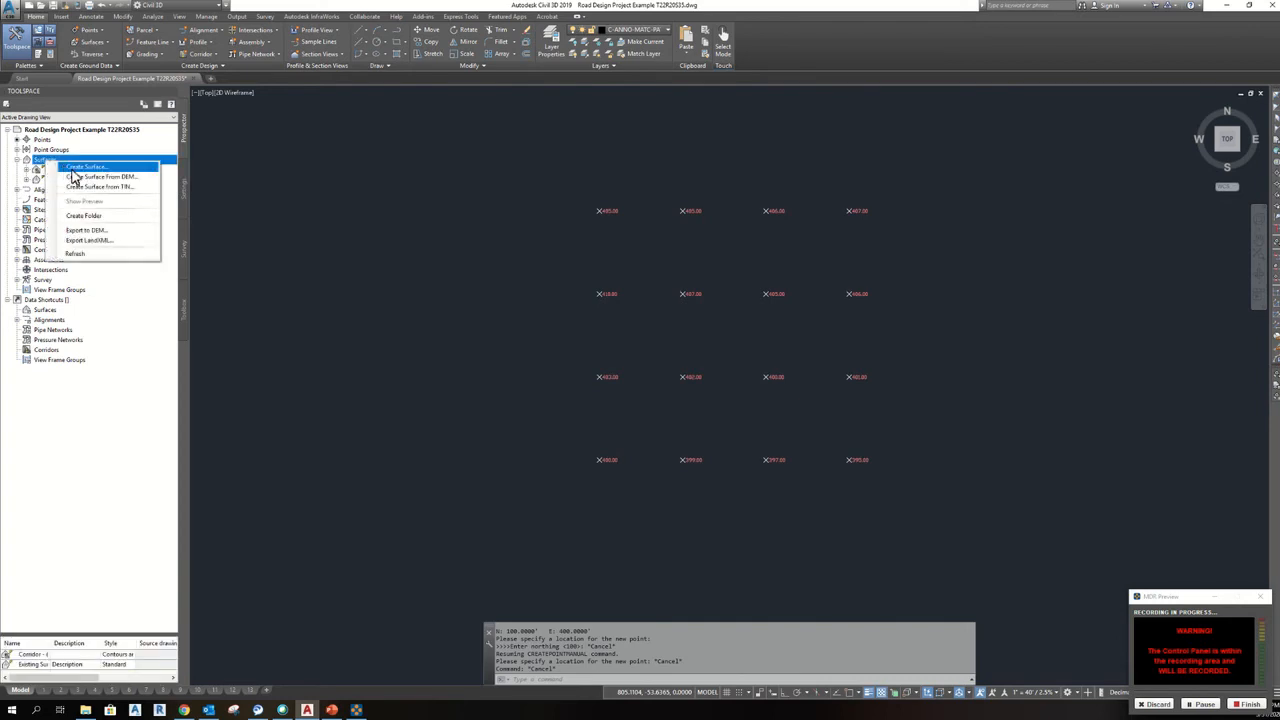
{"action": "left_click", "coordinate": [72, 167]}
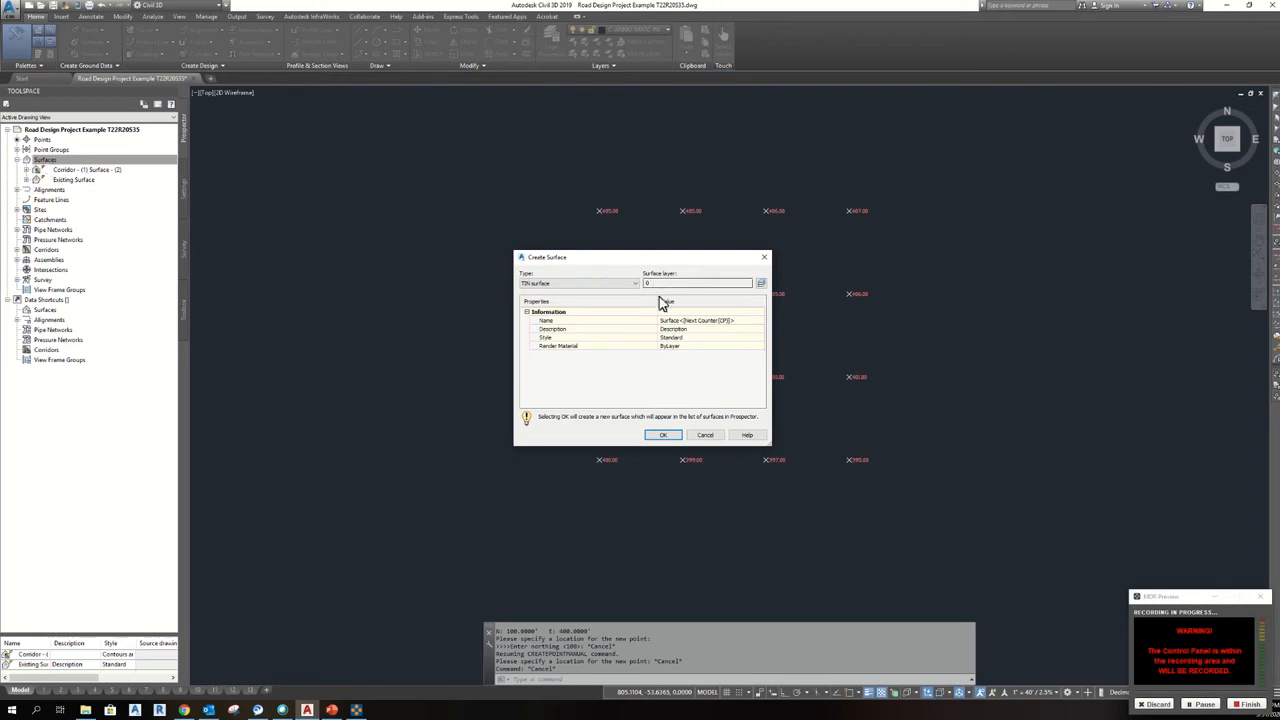
{"action": "left_click", "coordinate": [664, 436]}
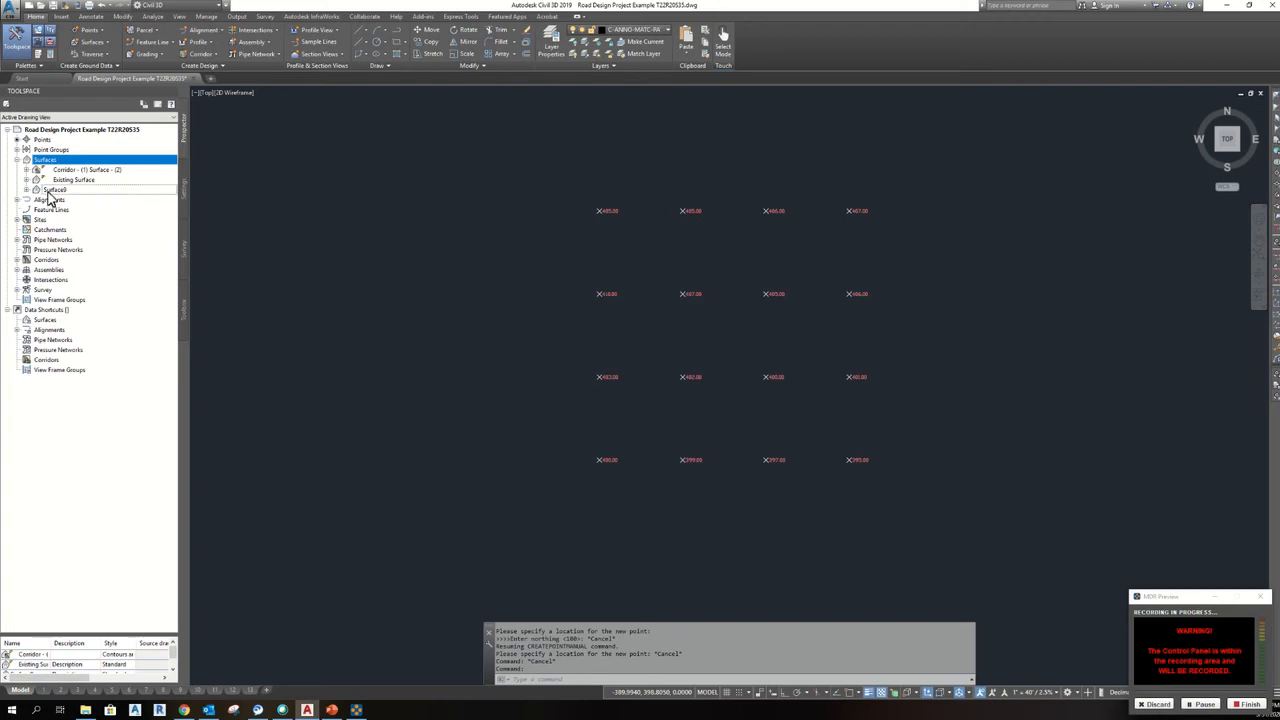
Step: Expand the new surface and its Definition branch in the project tree
{"action": "left_click", "coordinate": [48, 191]}
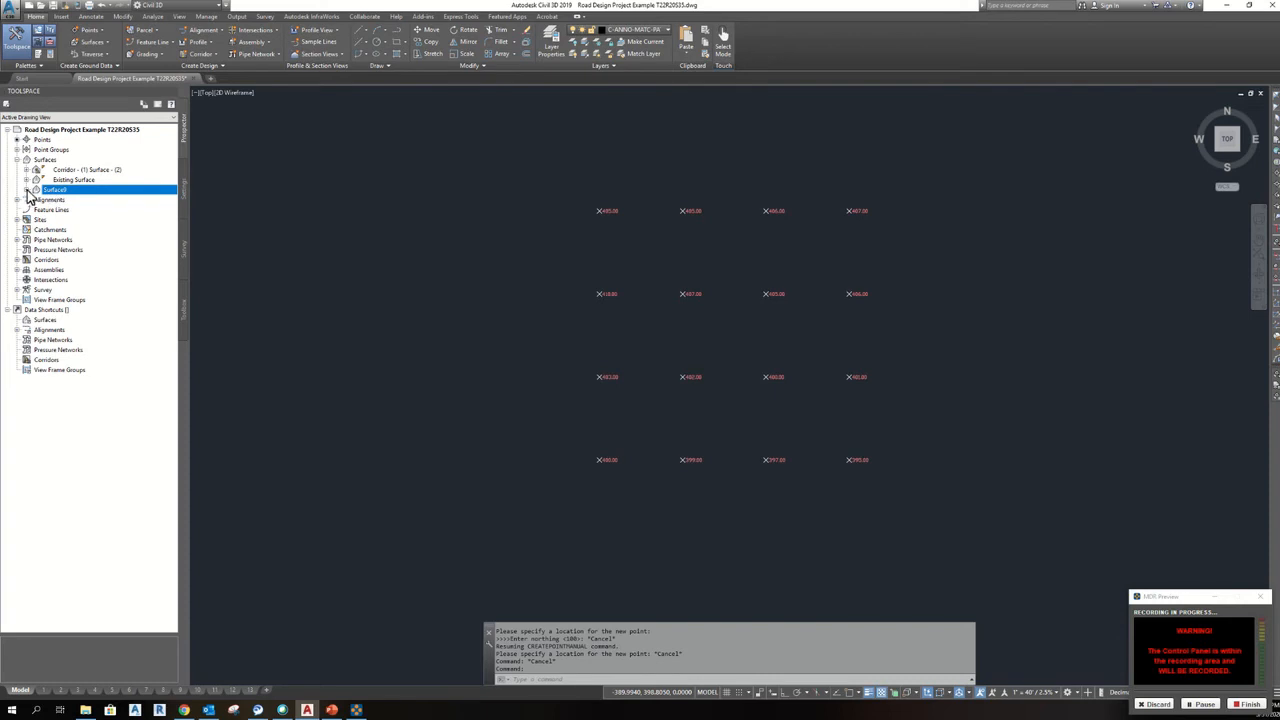
{"action": "left_click", "coordinate": [26, 190]}
{"action": "left_click", "coordinate": [36, 219]}
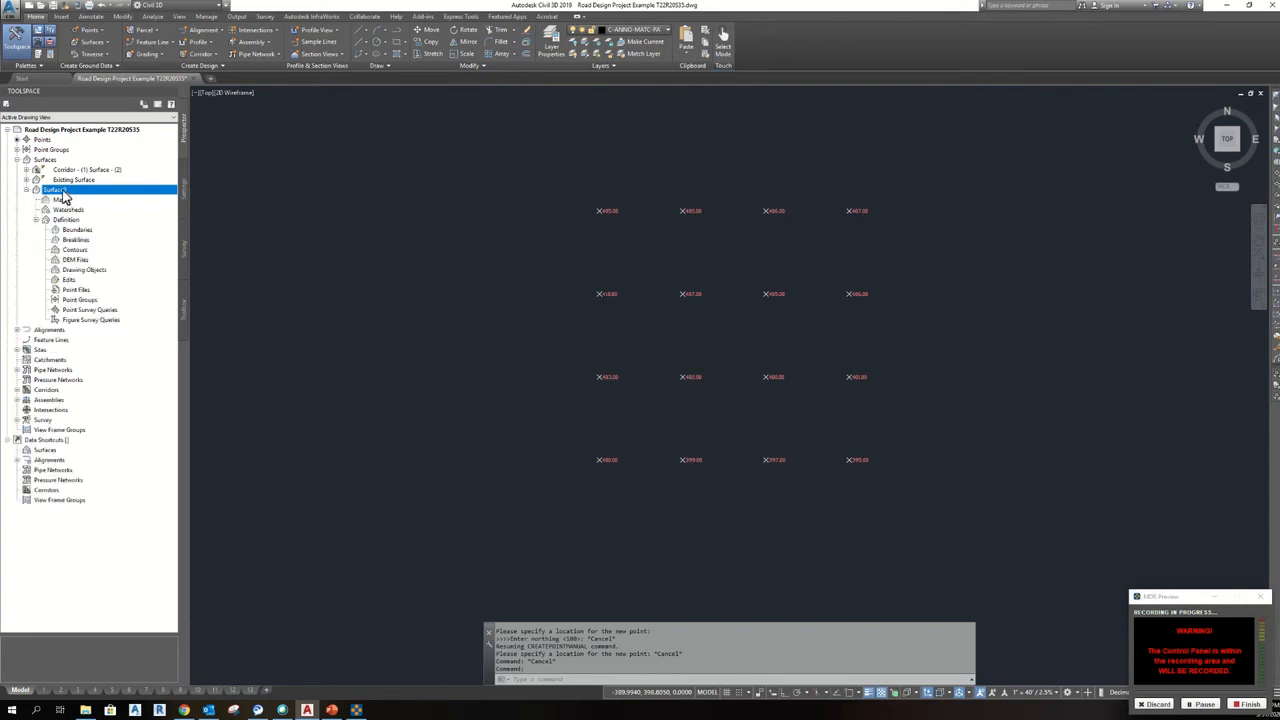
{"action": "left_click", "coordinate": [76, 302]}
{"action": "right_click", "coordinate": [76, 311]}
{"action": "left_click", "coordinate": [100, 310]}
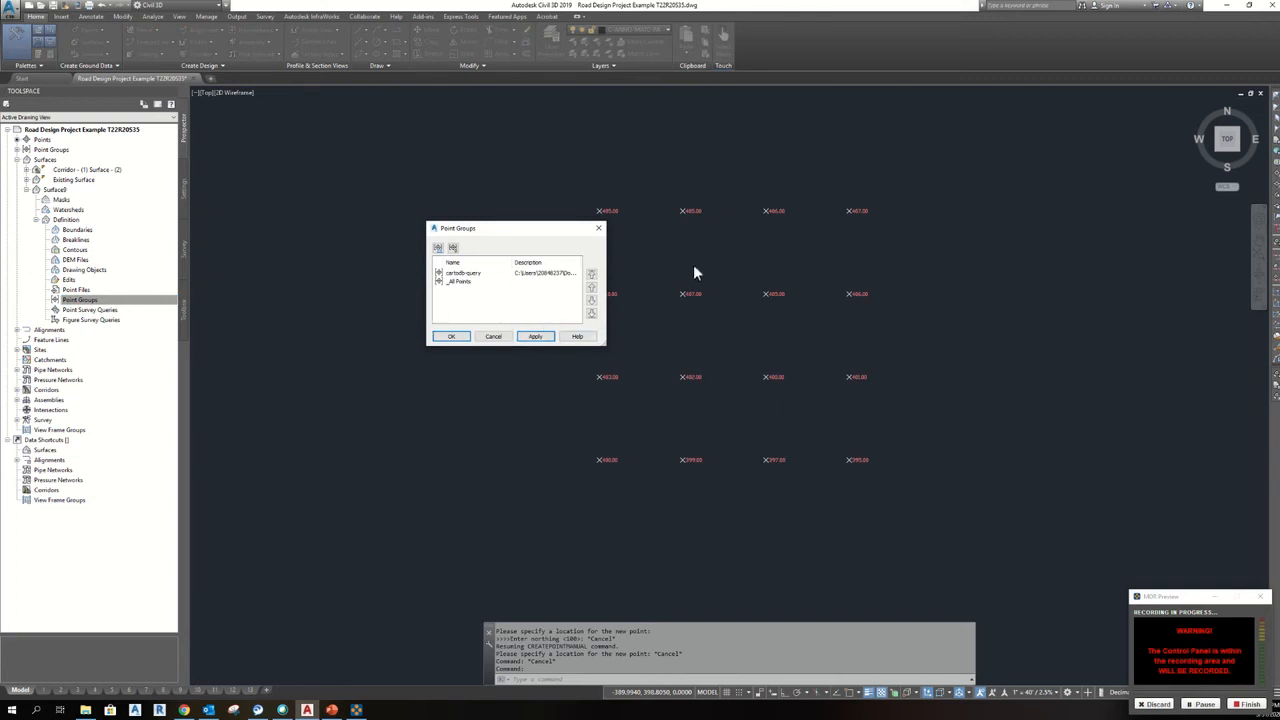
{"action": "left_click", "coordinate": [462, 285]}
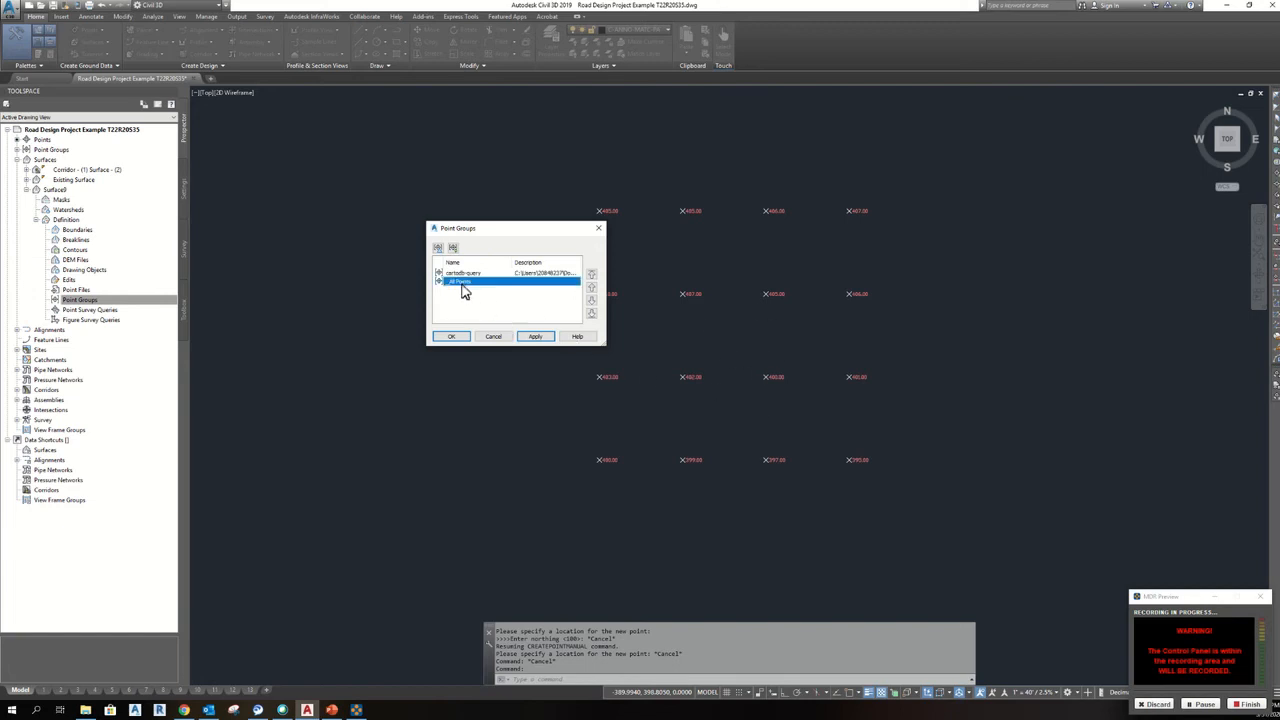
{"action": "left_click", "coordinate": [496, 340]}
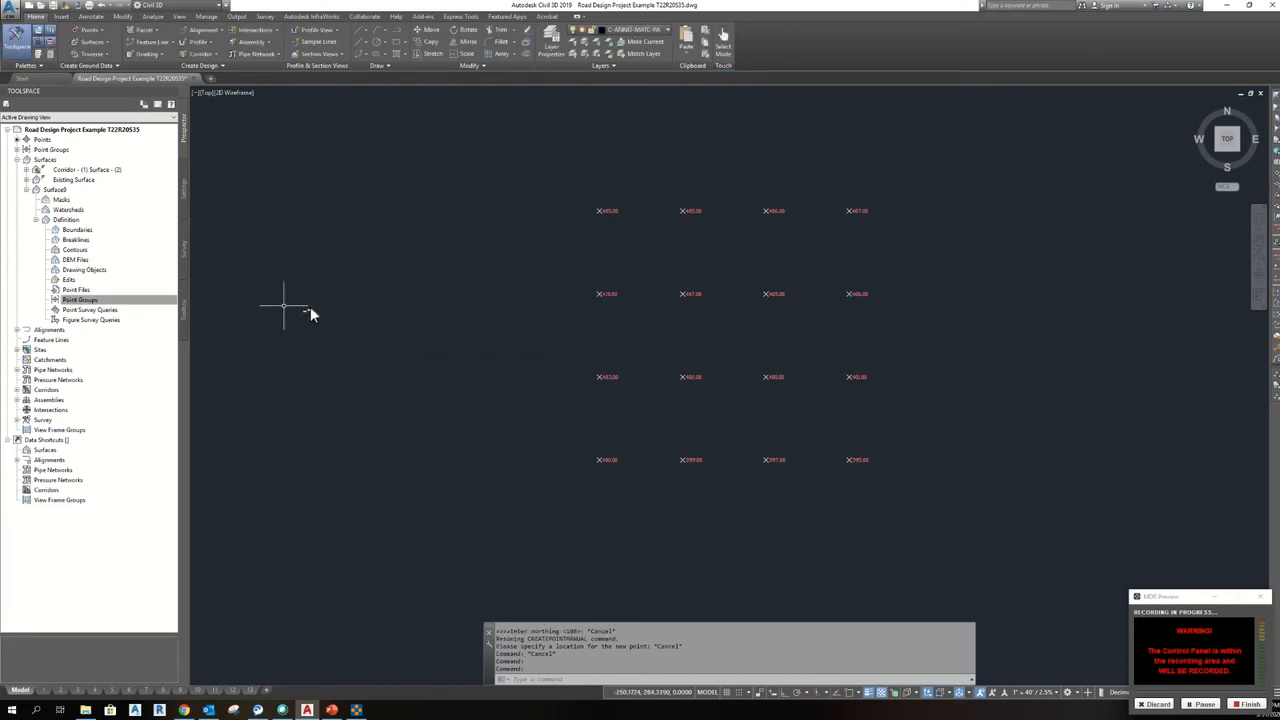
{"action": "left_click", "coordinate": [150, 298]}
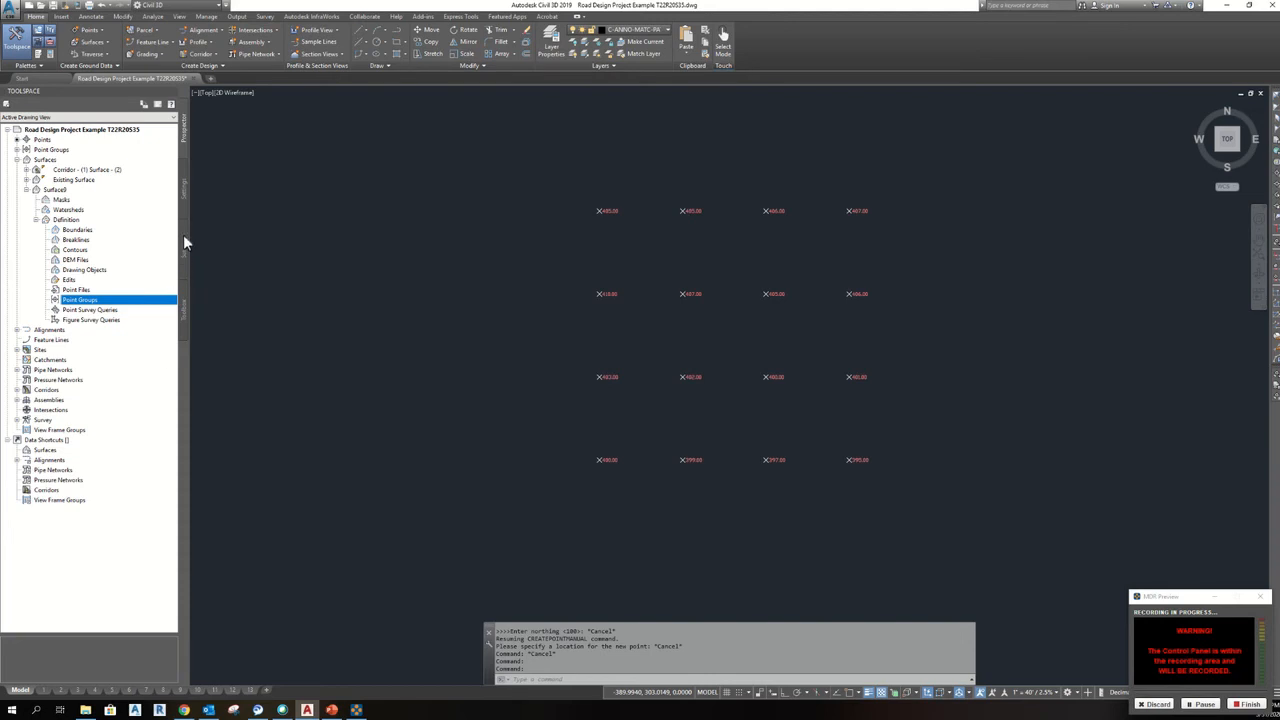
Step: Create a new point group with the default name and enable including points by matching numbers
{"action": "left_click", "coordinate": [16, 149]}
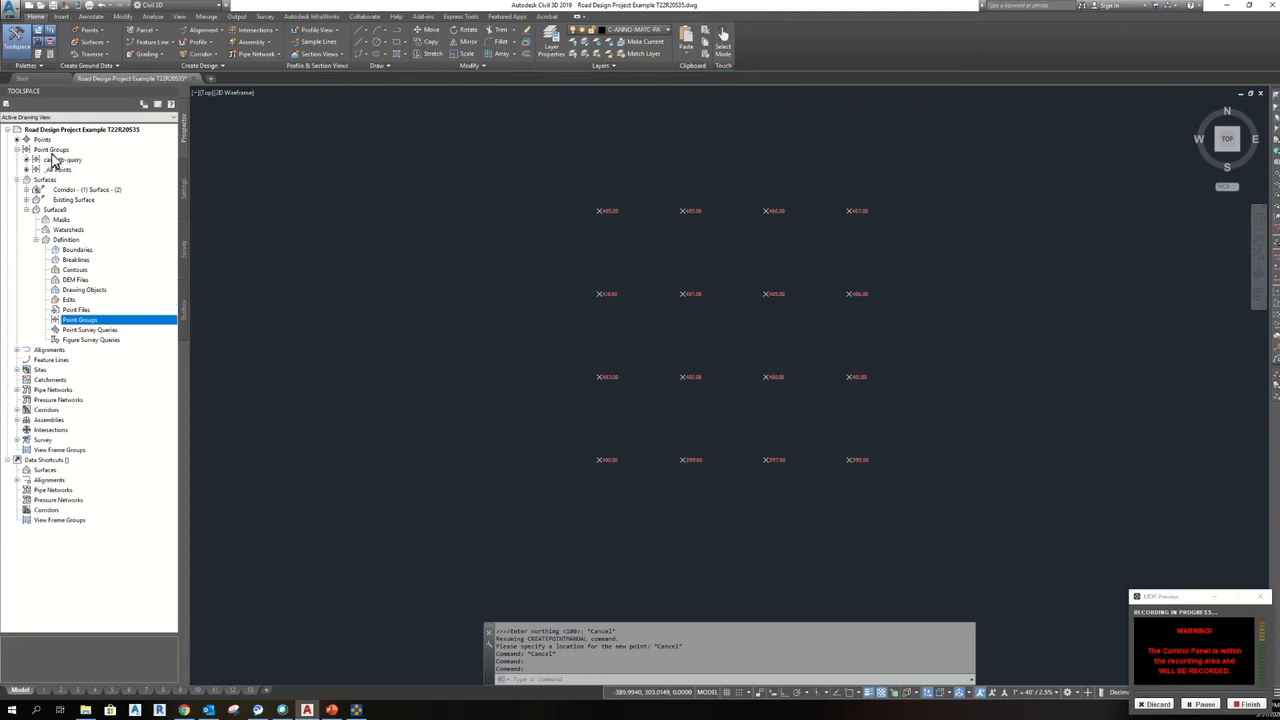
{"action": "right_click", "coordinate": [56, 150]}
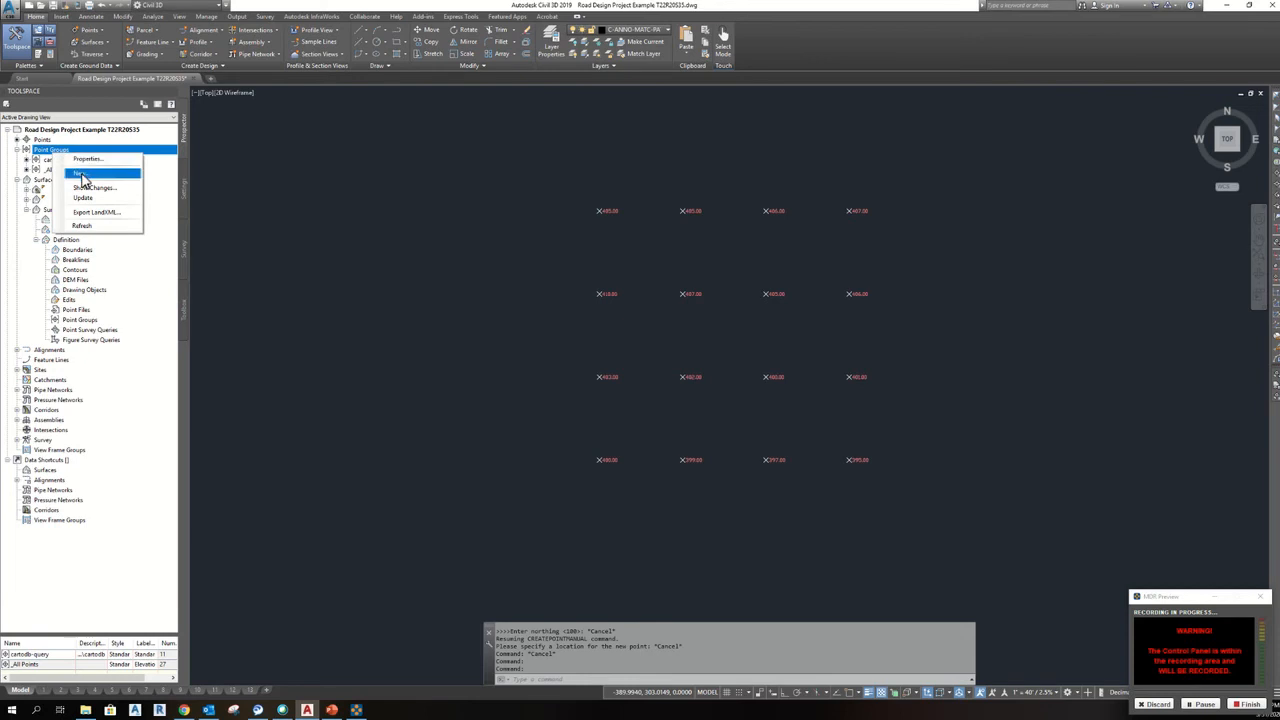
{"action": "left_click", "coordinate": [84, 175]}
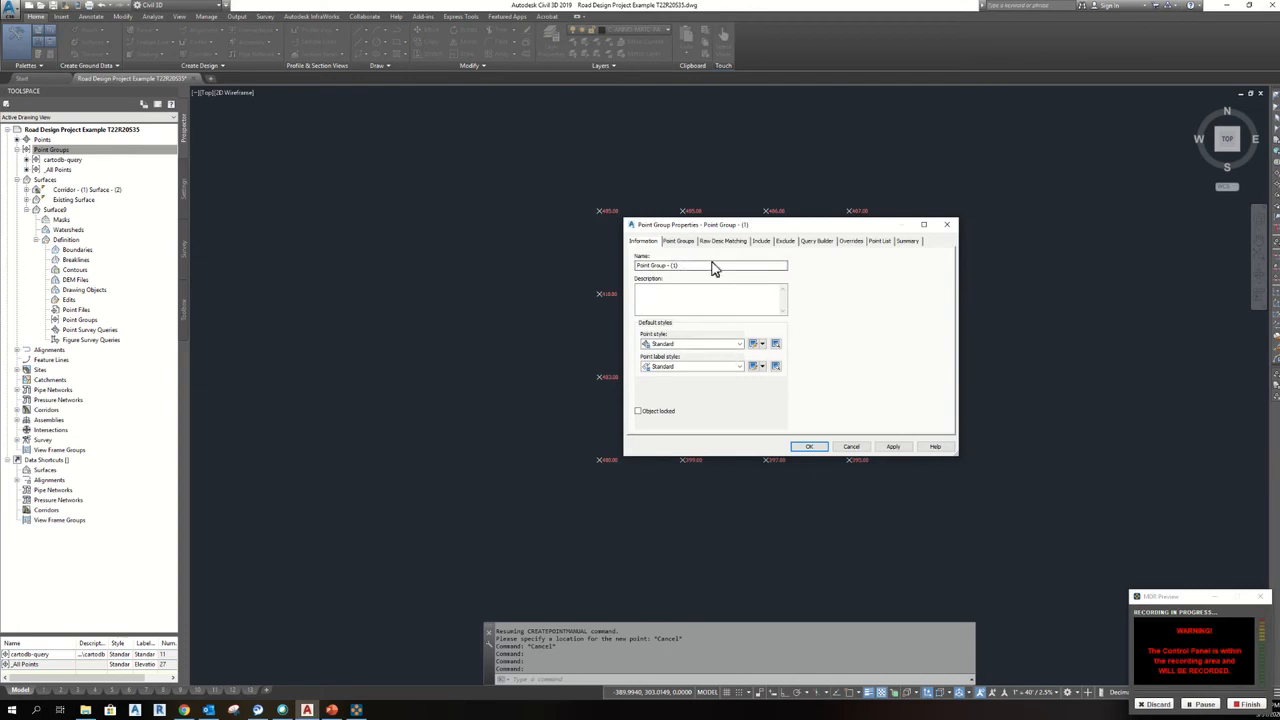
{"action": "left_click", "coordinate": [686, 243]}
{"action": "left_click", "coordinate": [761, 243]}
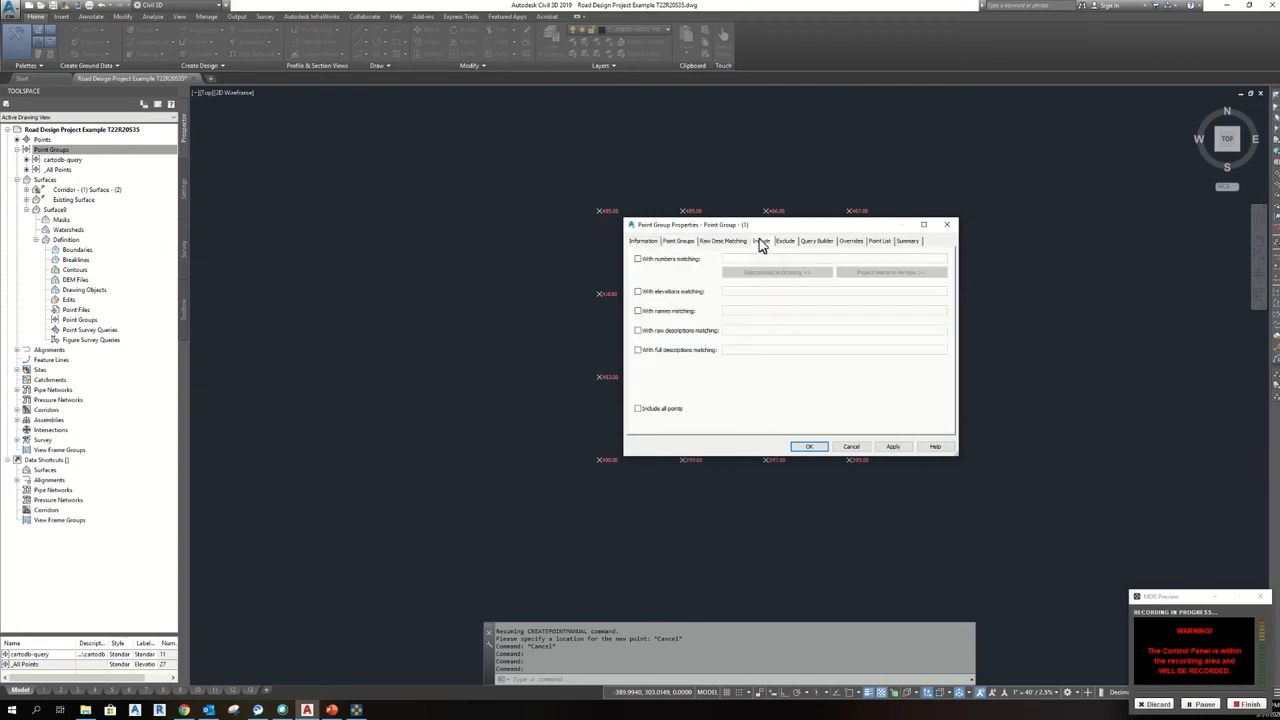
{"action": "left_click", "coordinate": [638, 259]}
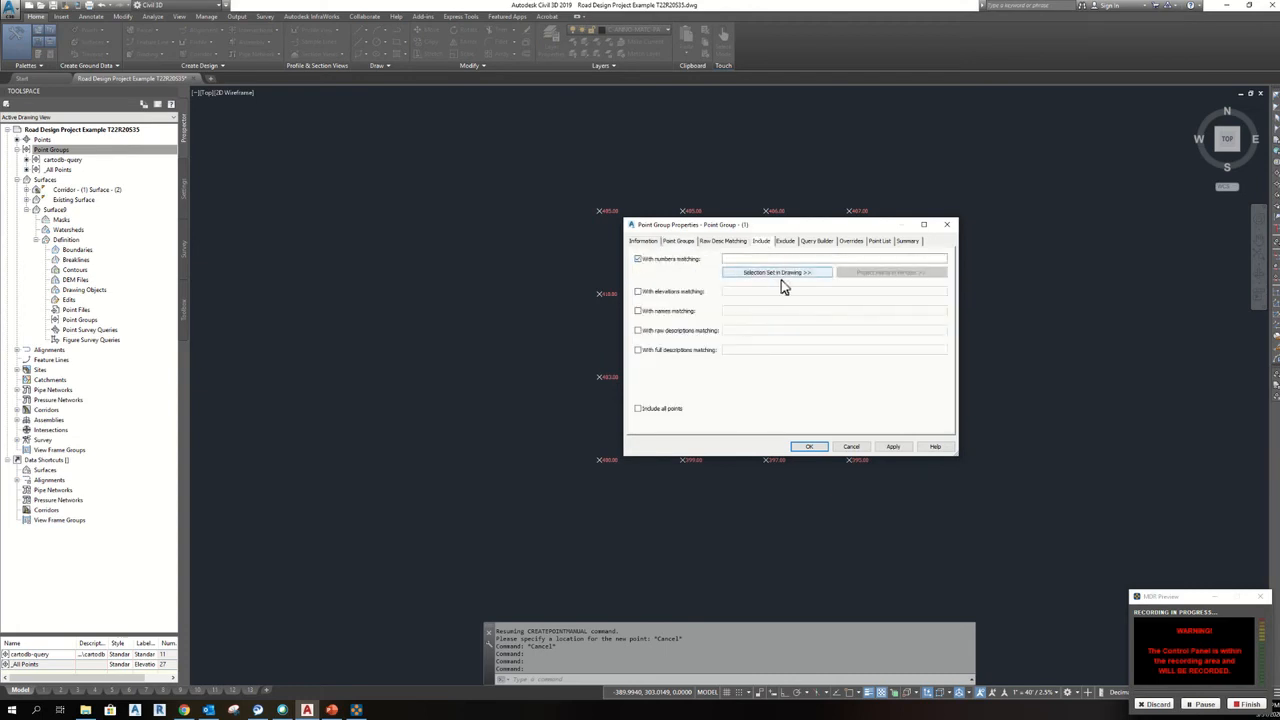
Step: Include the whole four-by-four grid of points in the group by selecting them in the drawing, and apply it
{"action": "left_click", "coordinate": [777, 284]}
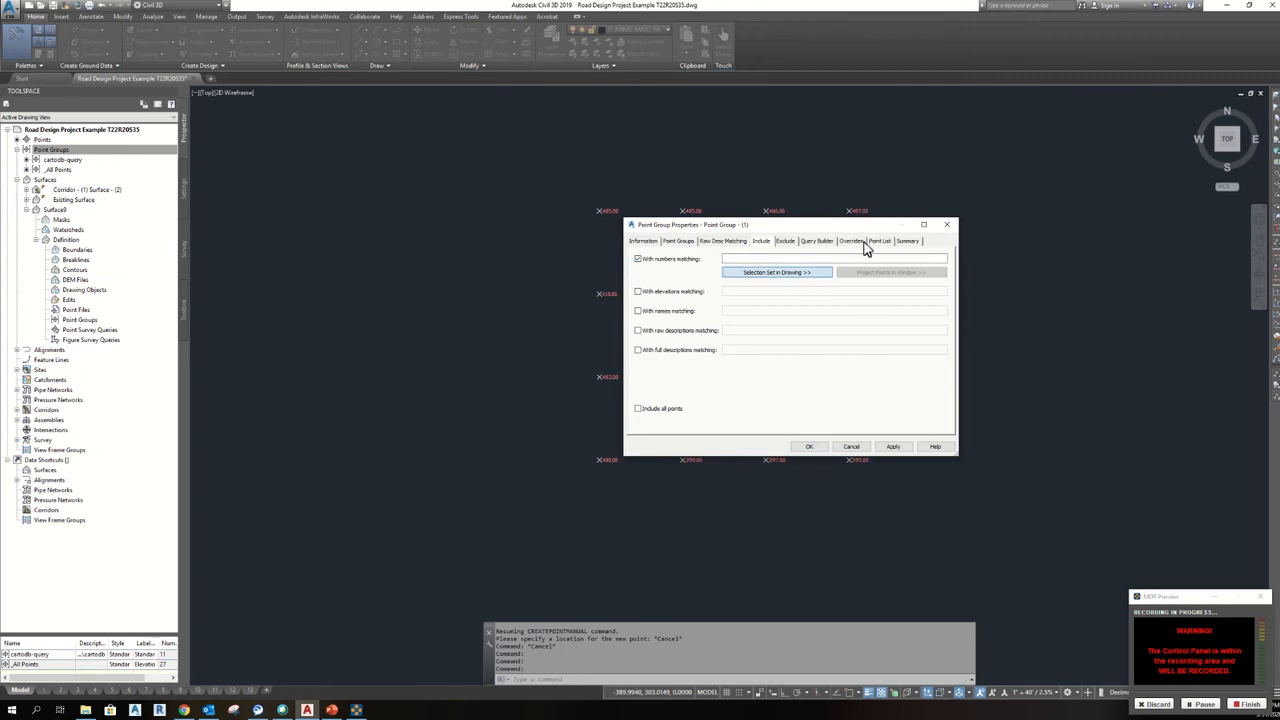
{"action": "mouse_move", "coordinate": [900, 170]}
{"action": "left_mouse_down"}
{"action": "mouse_move", "coordinate": [569, 468]}
{"action": "mouse_move", "coordinate": [594, 343]}
{"action": "mouse_move", "coordinate": [554, 197]}
{"action": "left_mouse_up"}
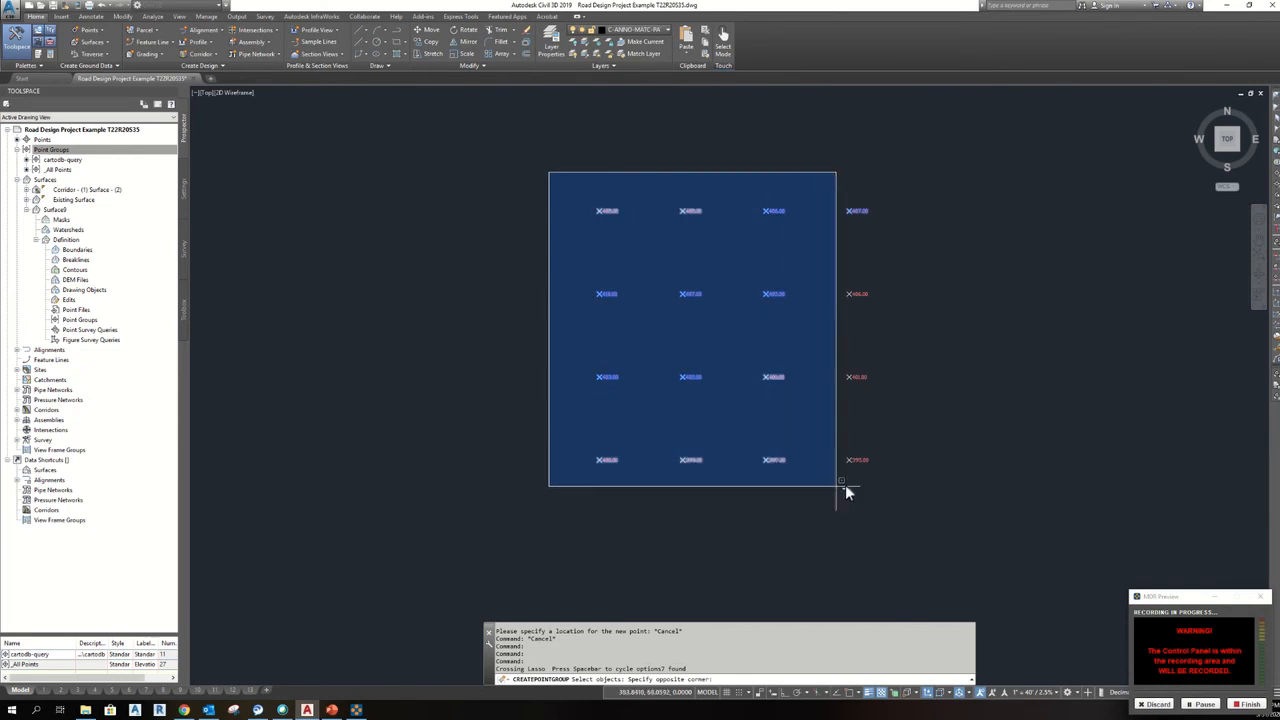
{"action": "left_click", "coordinate": [910, 484]}
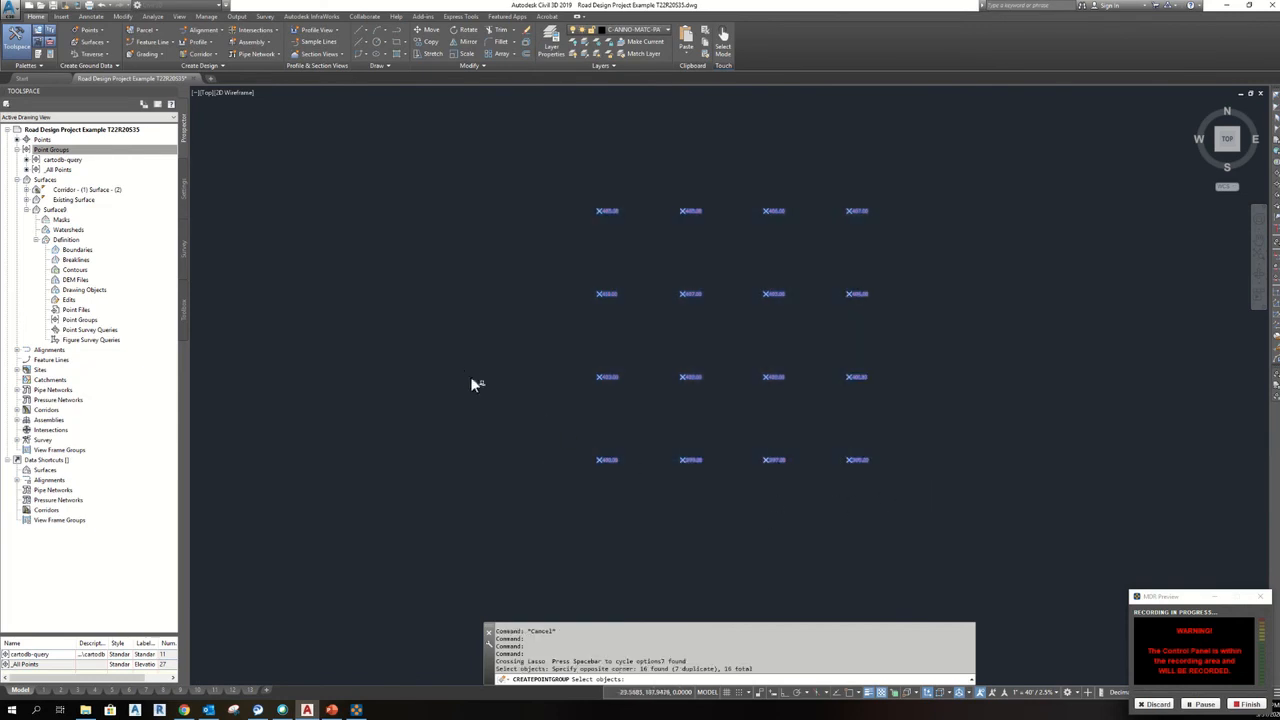
{"action": "key", "text": "Return"}
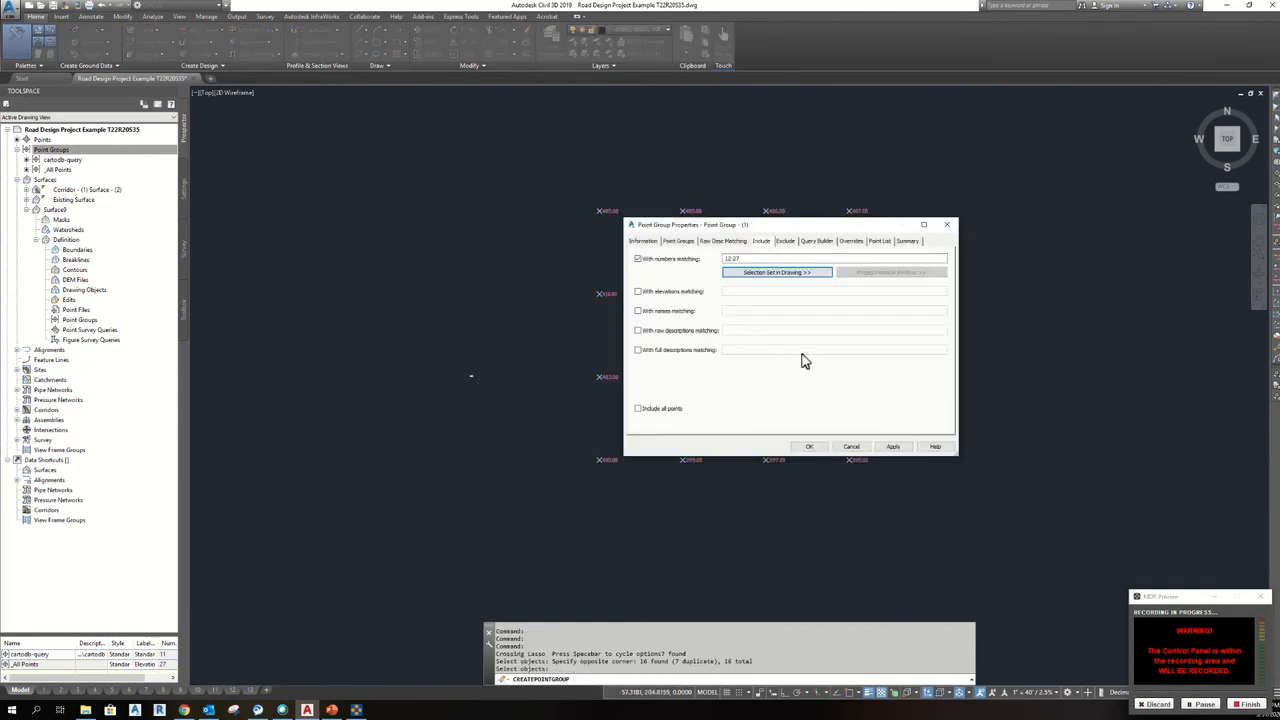
{"action": "left_click", "coordinate": [893, 447]}
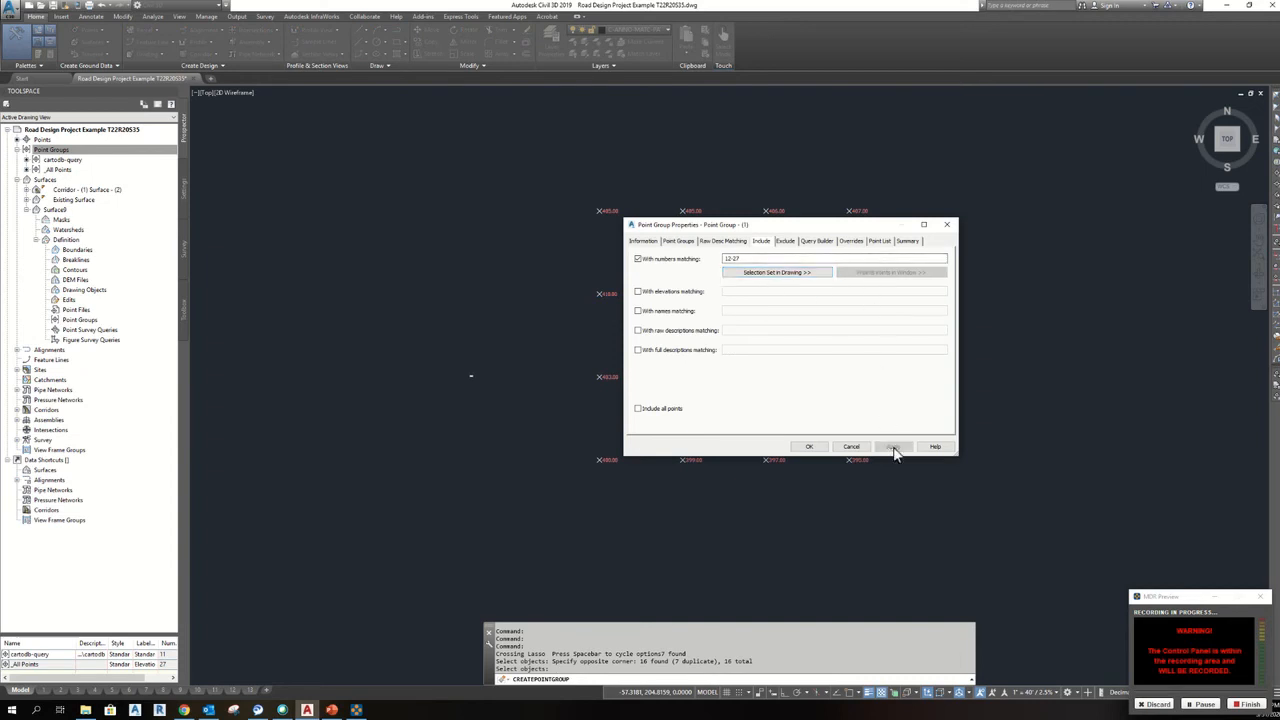
Step: Review the new point group's summary and point list, then accept the group
{"action": "left_click", "coordinate": [906, 243]}
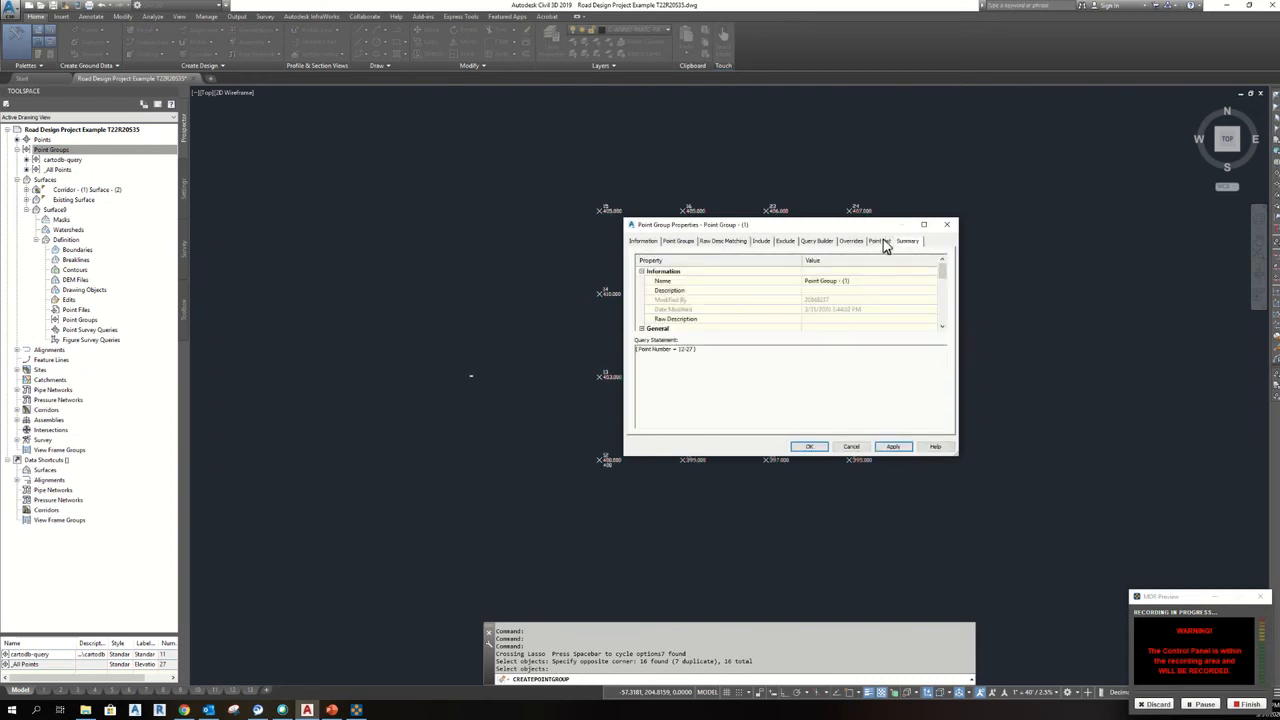
{"action": "left_click", "coordinate": [881, 242]}
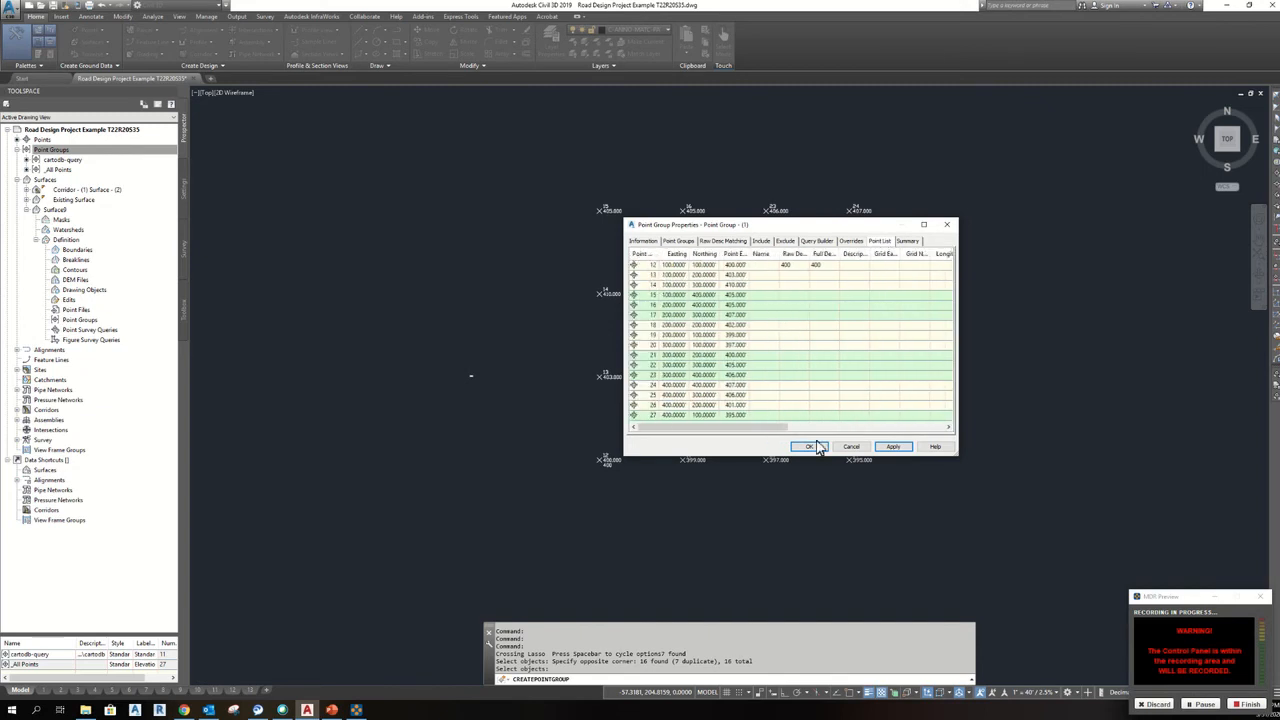
{"action": "left_click", "coordinate": [893, 447]}
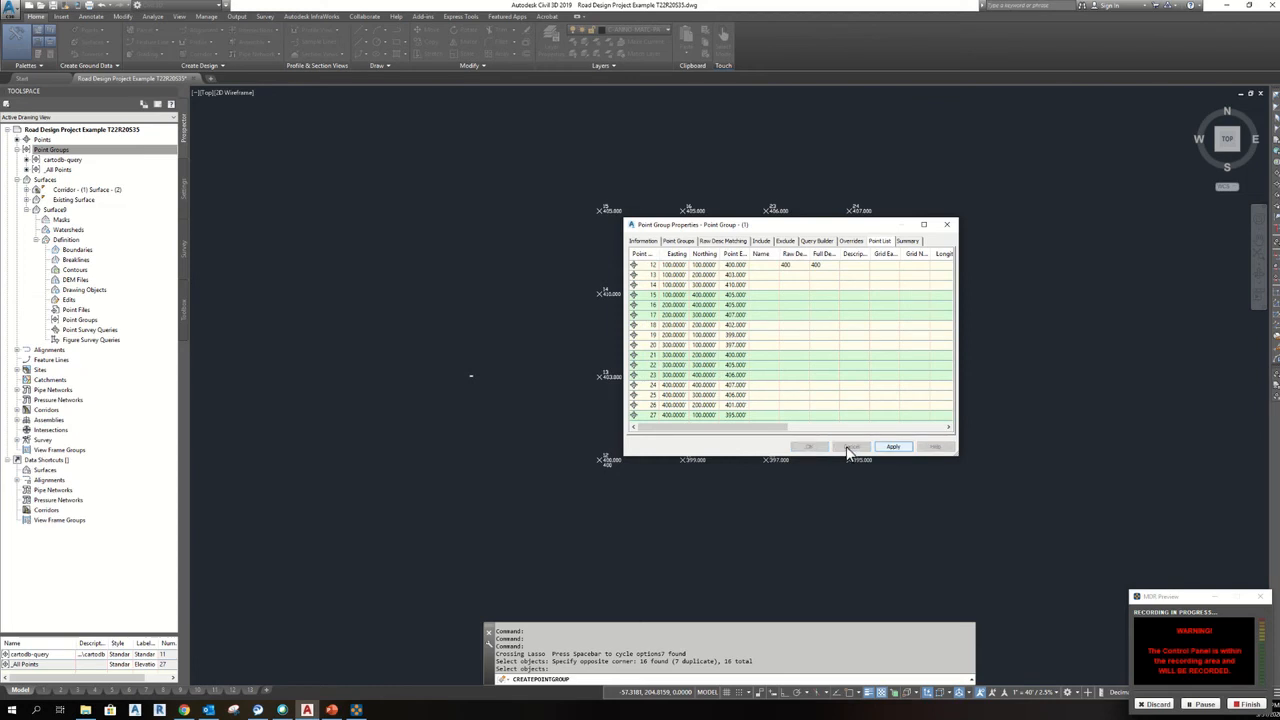
{"action": "left_click", "coordinate": [809, 447]}
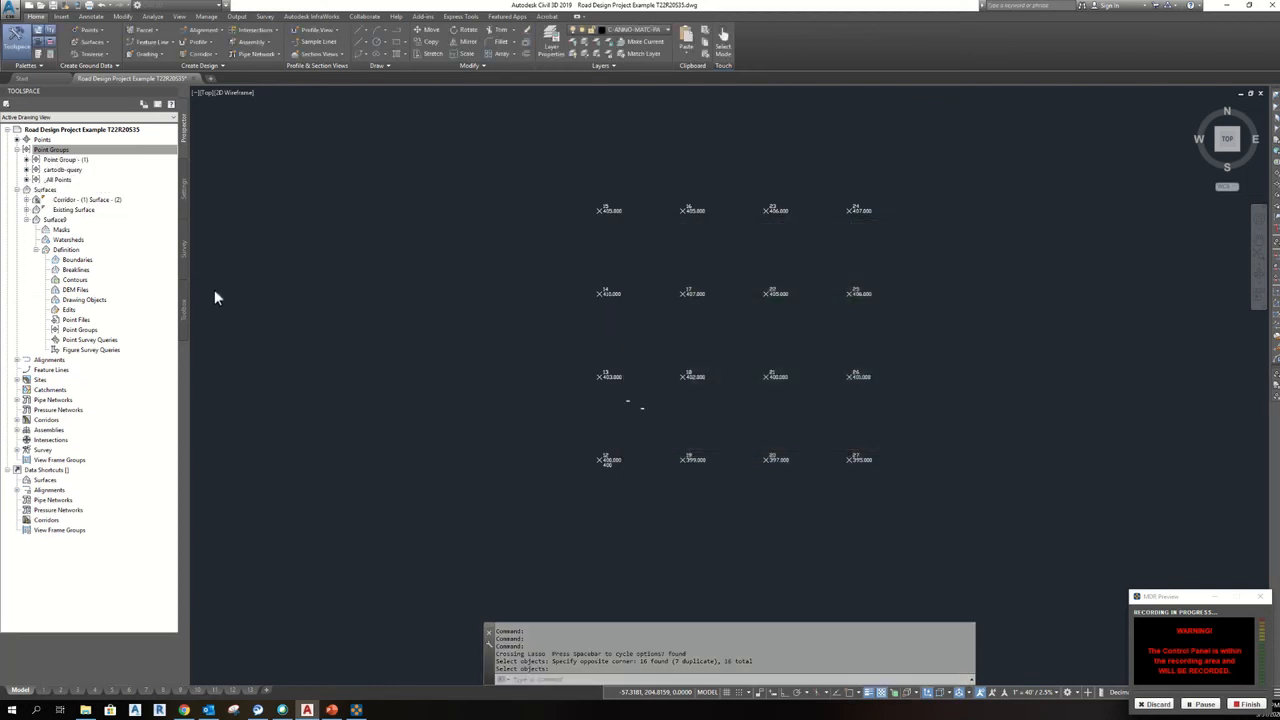
Step: Add Point Group - (1) to the new surface's definition so the surface builds from the grid points
{"action": "left_click", "coordinate": [80, 331]}
{"action": "right_click", "coordinate": [86, 331]}
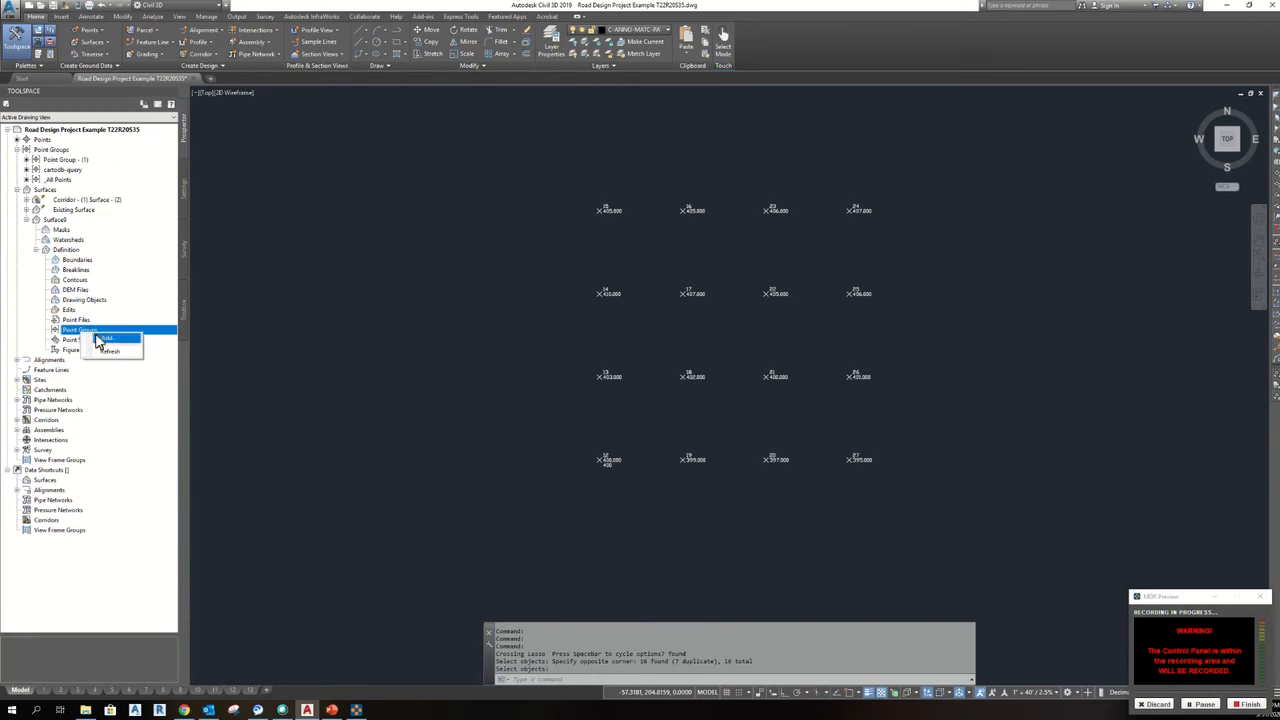
{"action": "left_click", "coordinate": [106, 343]}
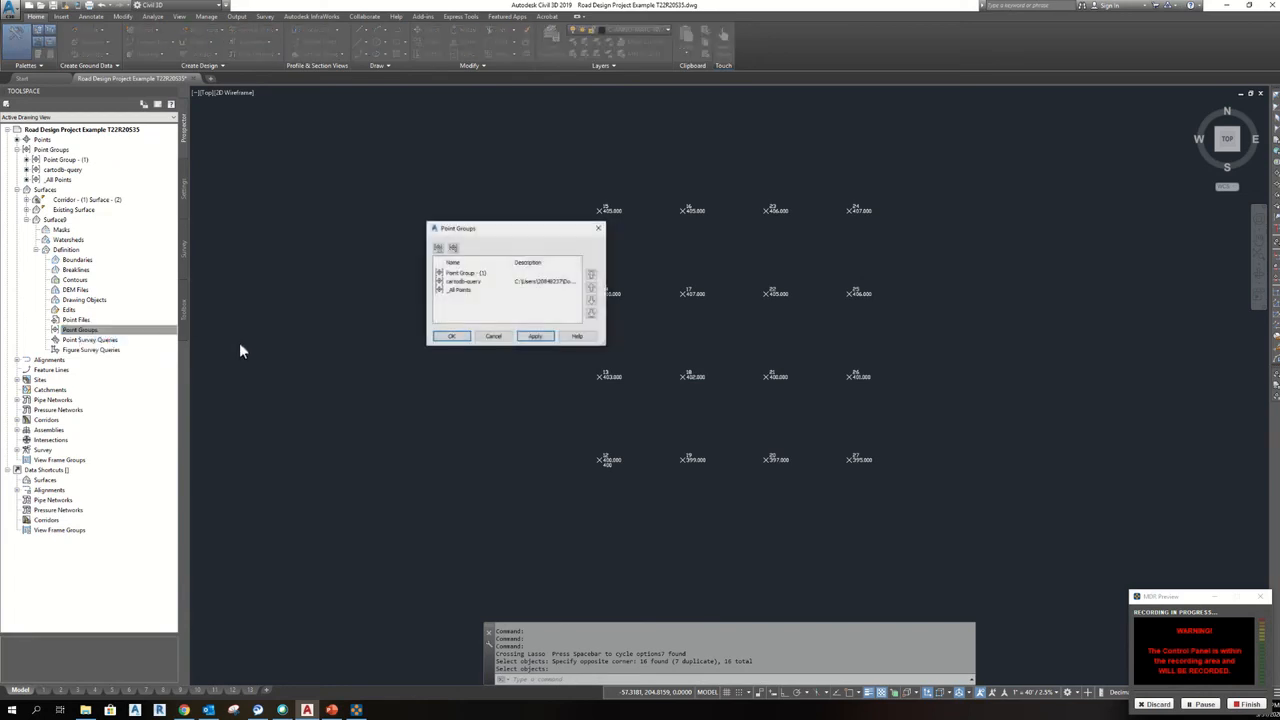
{"action": "left_click", "coordinate": [472, 274]}
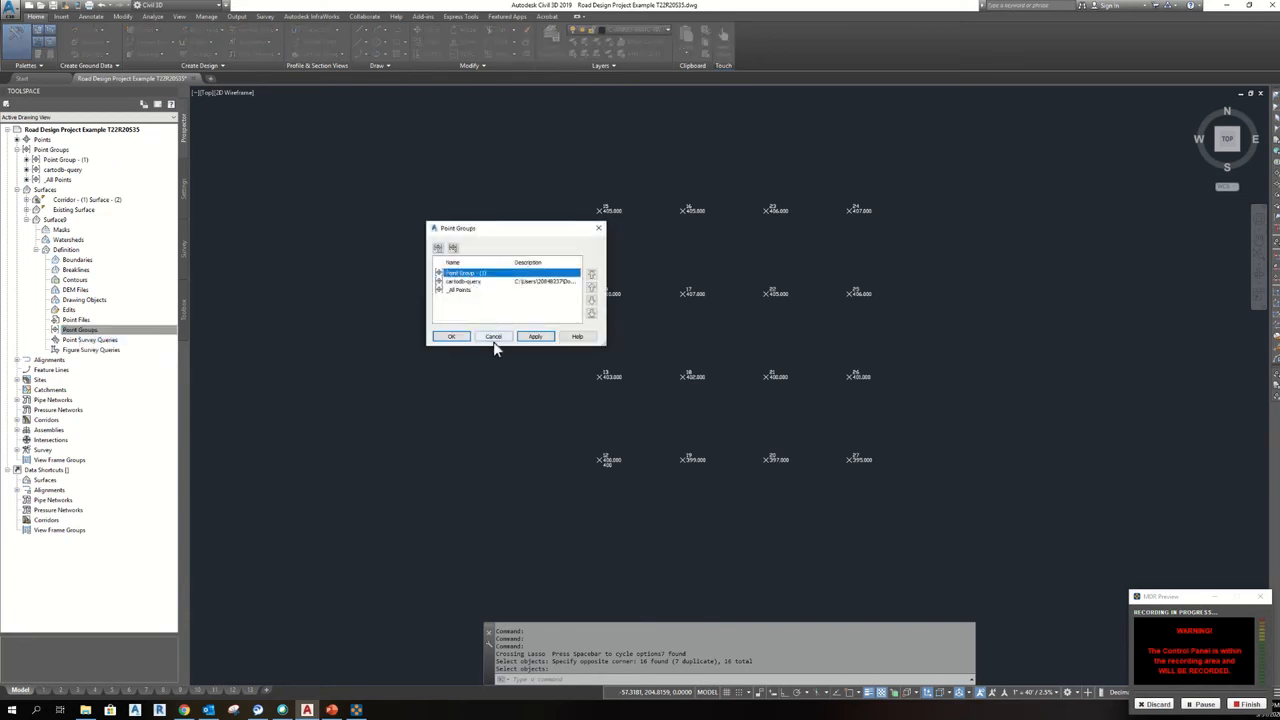
{"action": "left_click", "coordinate": [533, 336]}
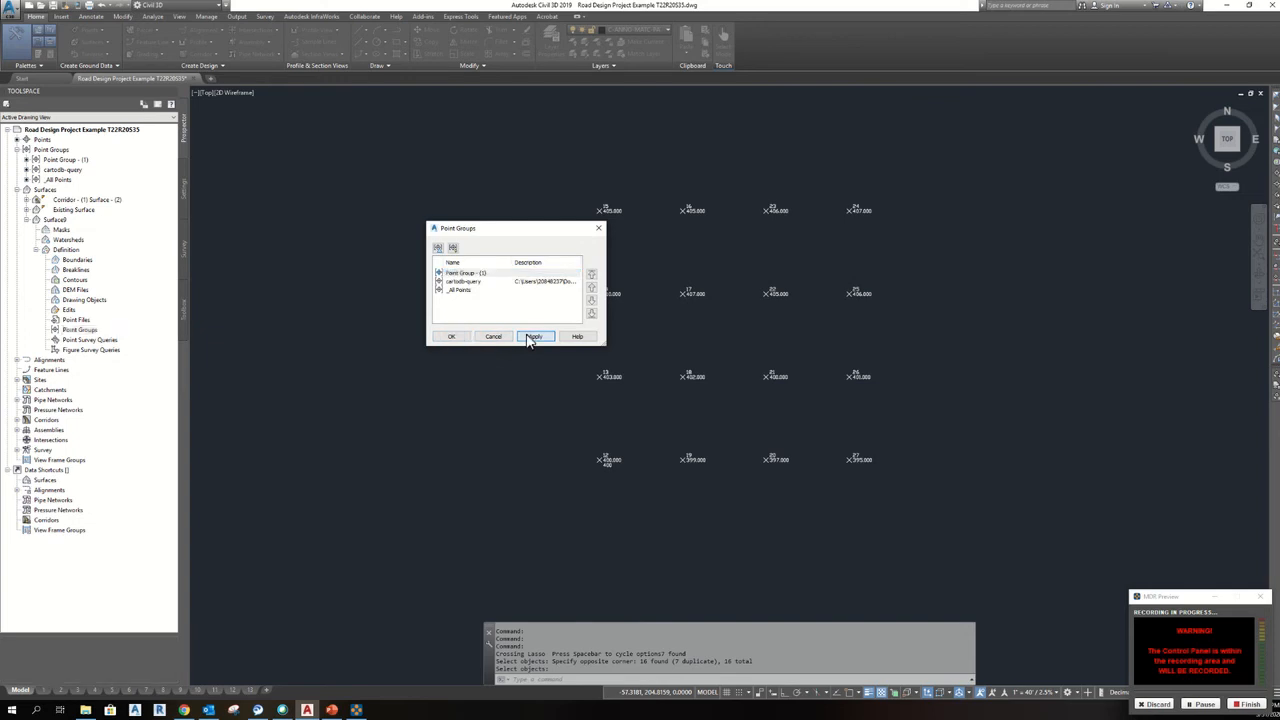
{"action": "left_click", "coordinate": [451, 336]}
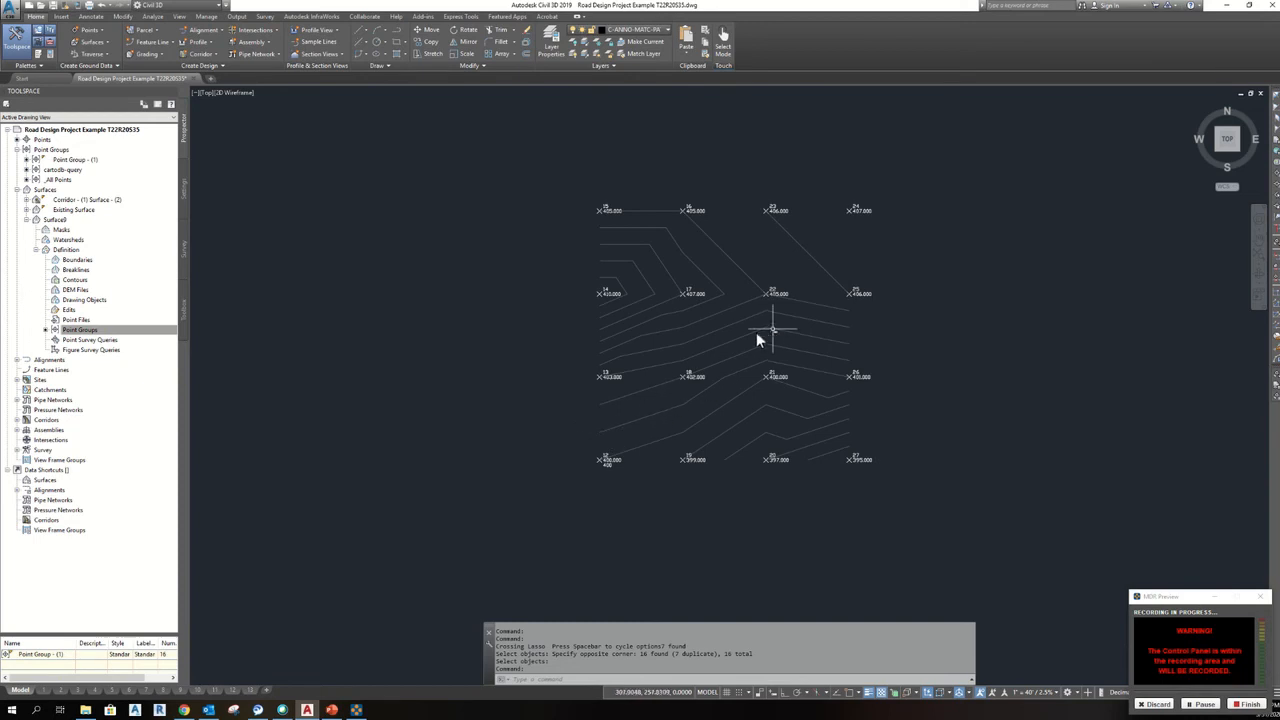
Step: Edit the surface's Standard style to make the Border component visible in plan view, and apply the change
{"action": "mouse_move", "coordinate": [731, 340]}
{"action": "left_click", "coordinate": [640, 244]}
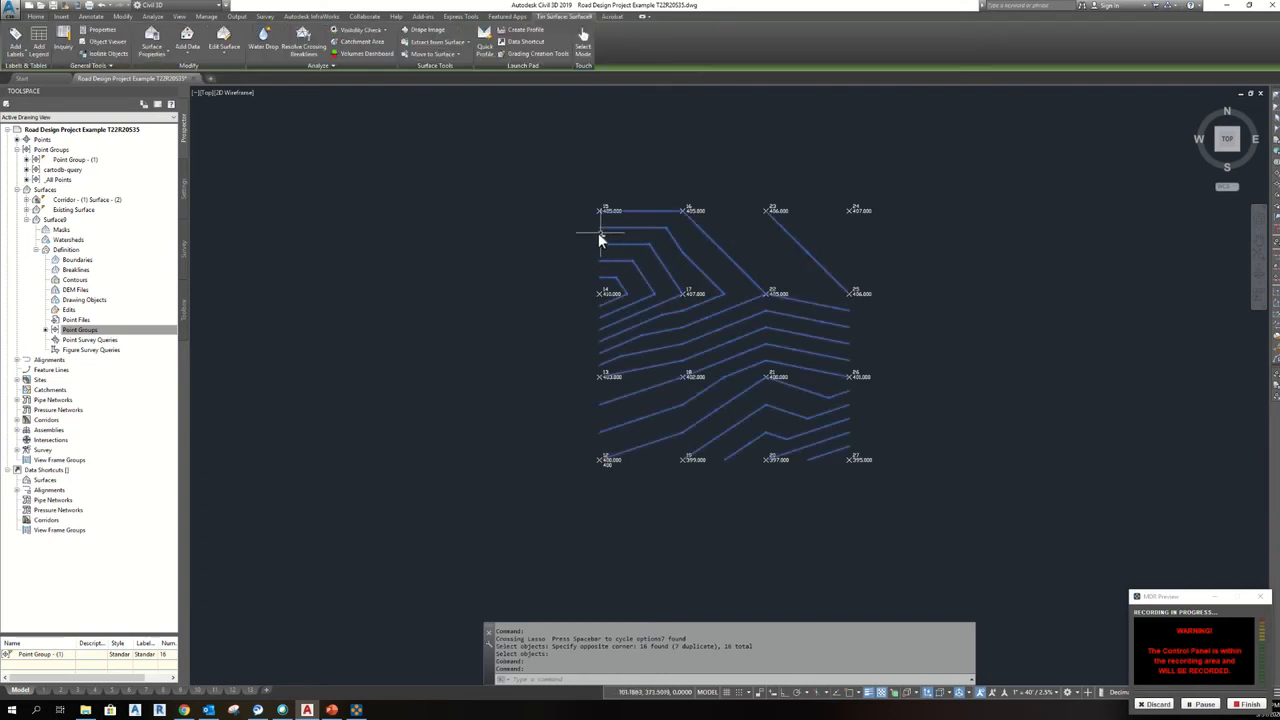
{"action": "right_click", "coordinate": [600, 244]}
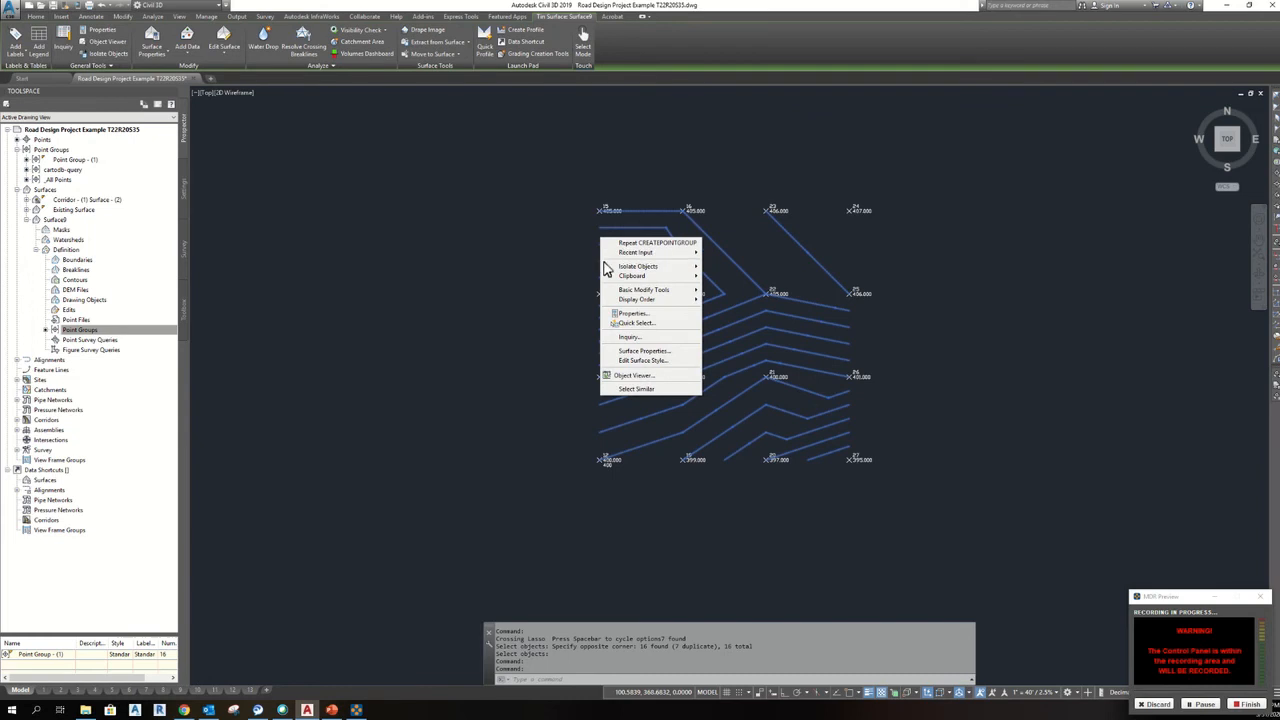
{"action": "left_click", "coordinate": [640, 362]}
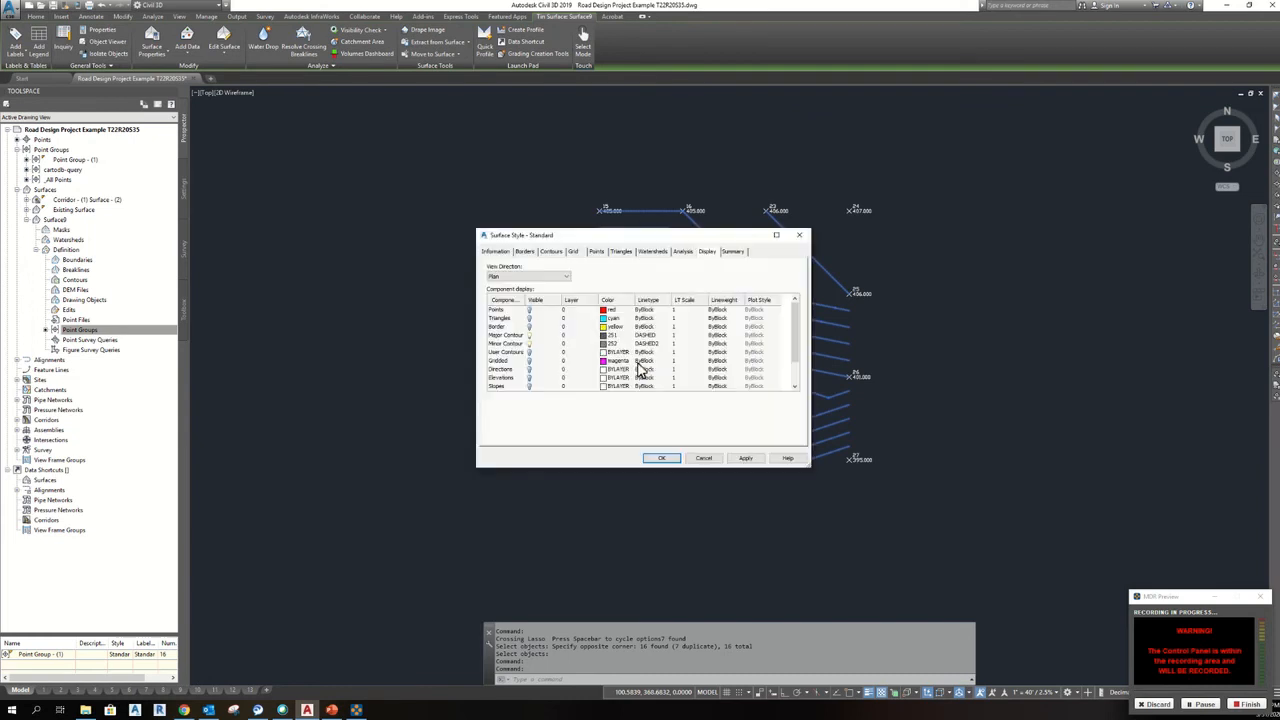
{"action": "left_click", "coordinate": [530, 327]}
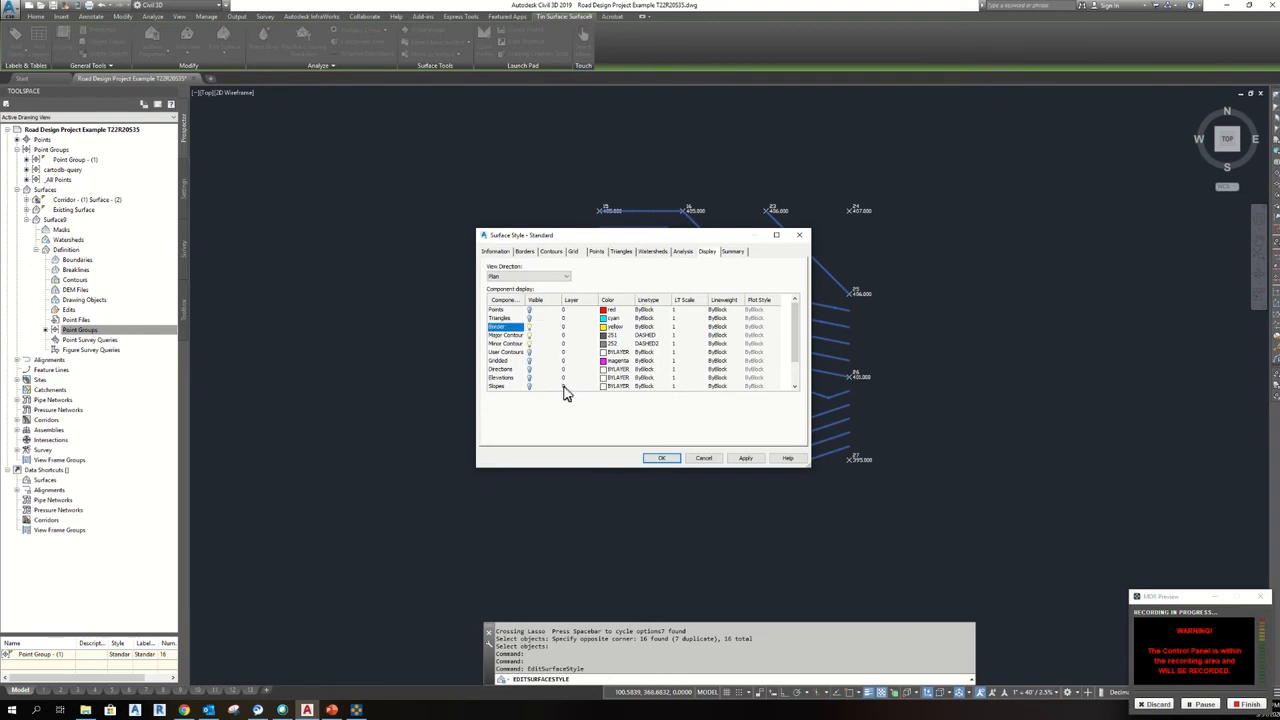
{"action": "left_click", "coordinate": [742, 460]}
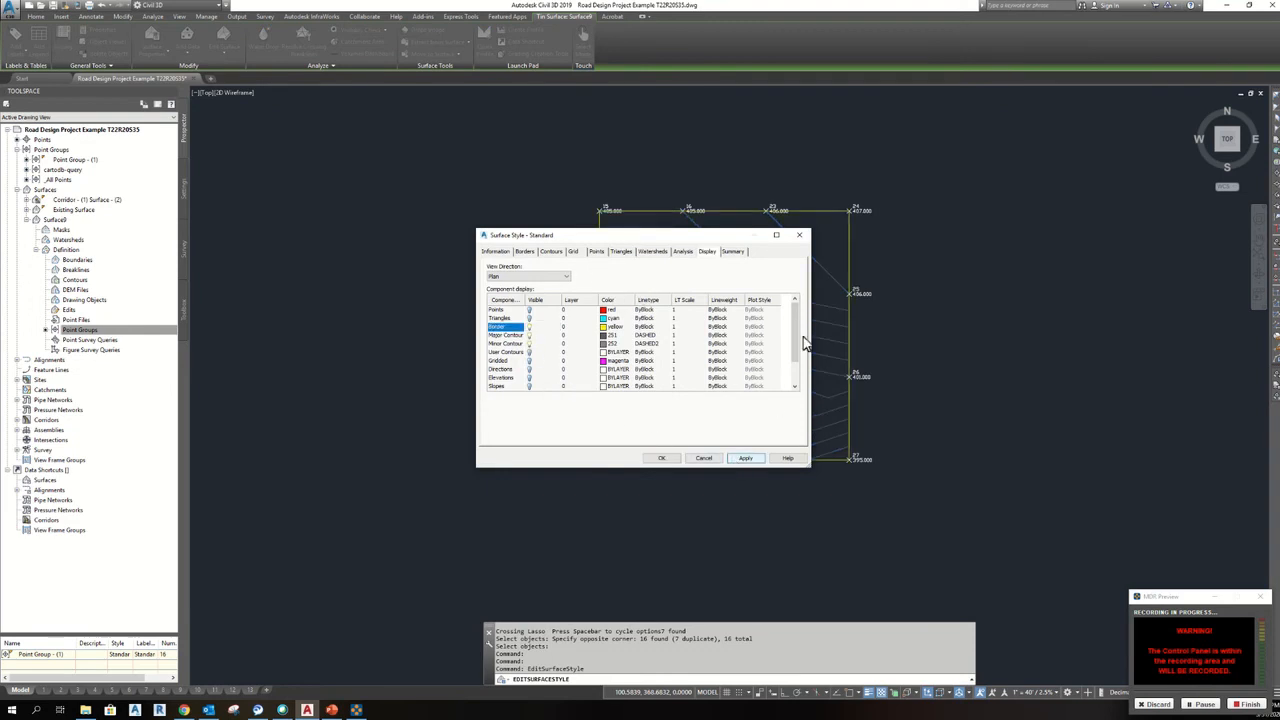
Step: Hide the contours in the Standard surface style's plan display, apply the change and leave the style editor
{"action": "mouse_move", "coordinate": [692, 240]}
{"action": "left_mouse_down"}
{"action": "mouse_move", "coordinate": [479, 238]}
{"action": "mouse_move", "coordinate": [443, 202]}
{"action": "left_mouse_up"}
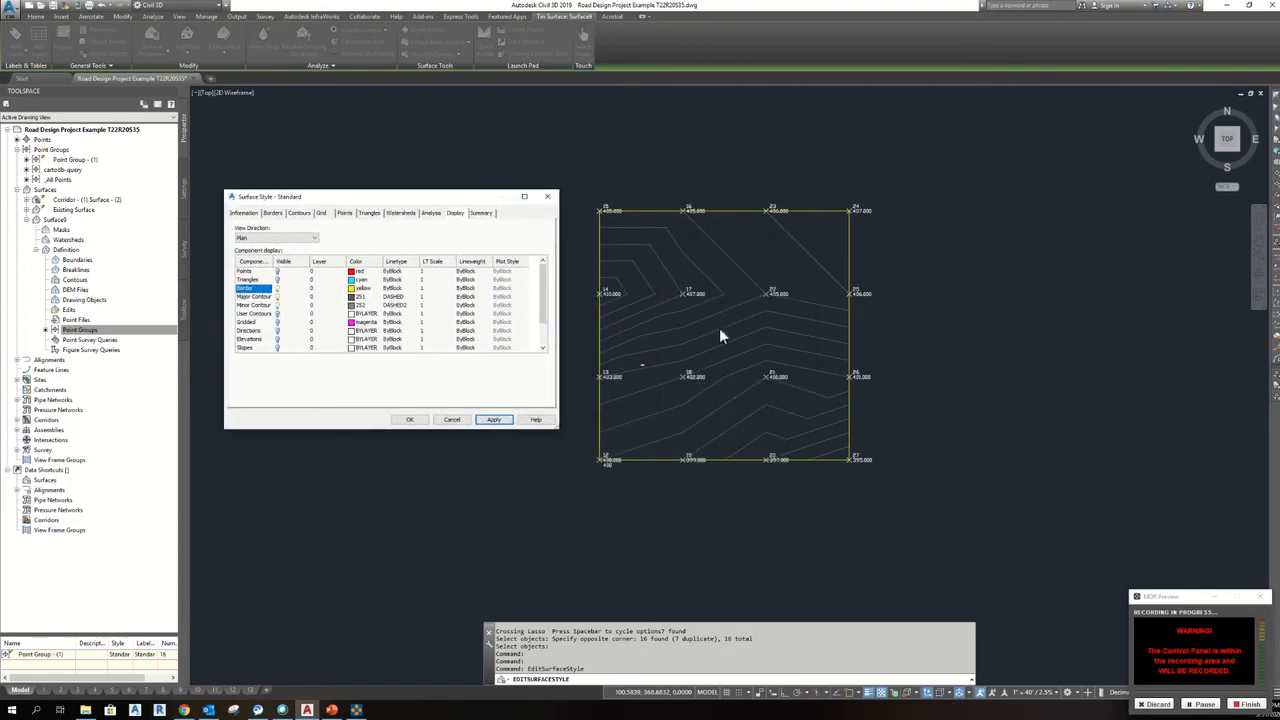
{"action": "left_click", "coordinate": [278, 305]}
{"action": "left_click", "coordinate": [495, 421]}
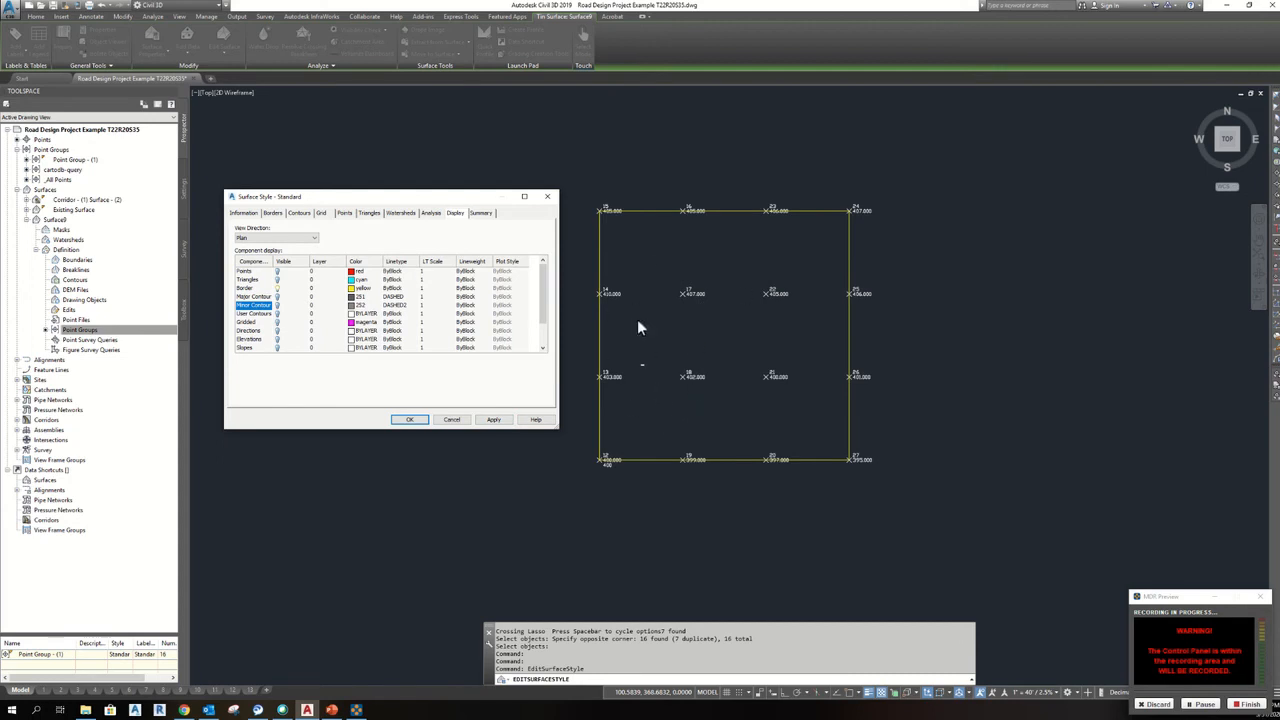
{"action": "left_click", "coordinate": [452, 419]}
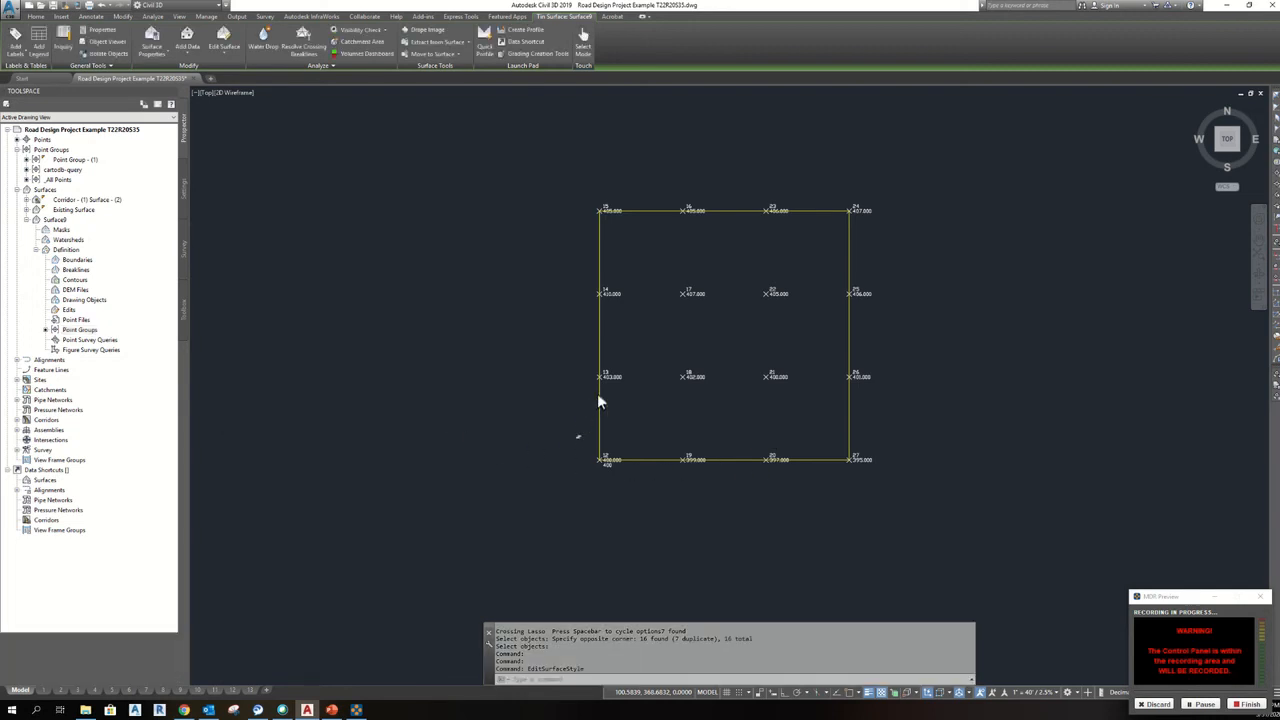
{"action": "key", "text": "Escape"}
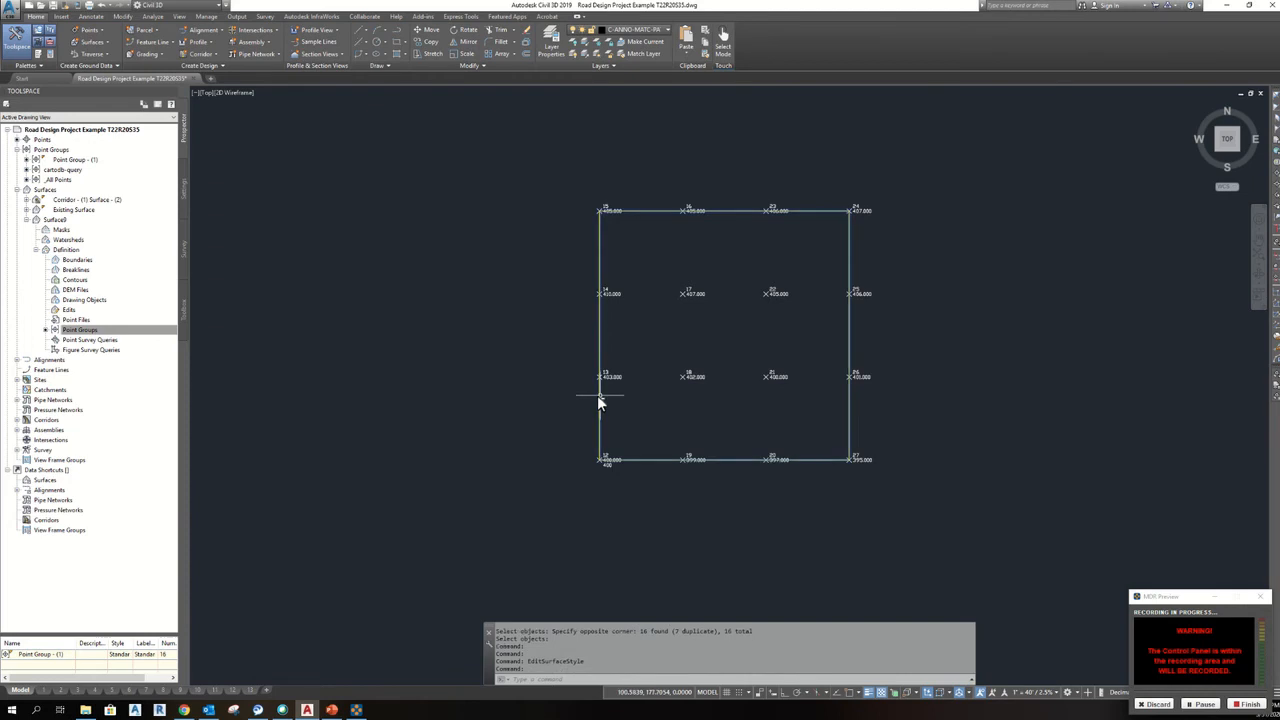
Step: Reopen the surface's Standard style and make its major and minor contours visible in plan view, then apply the change
{"action": "left_click", "coordinate": [597, 396]}
{"action": "right_click", "coordinate": [573, 391]}
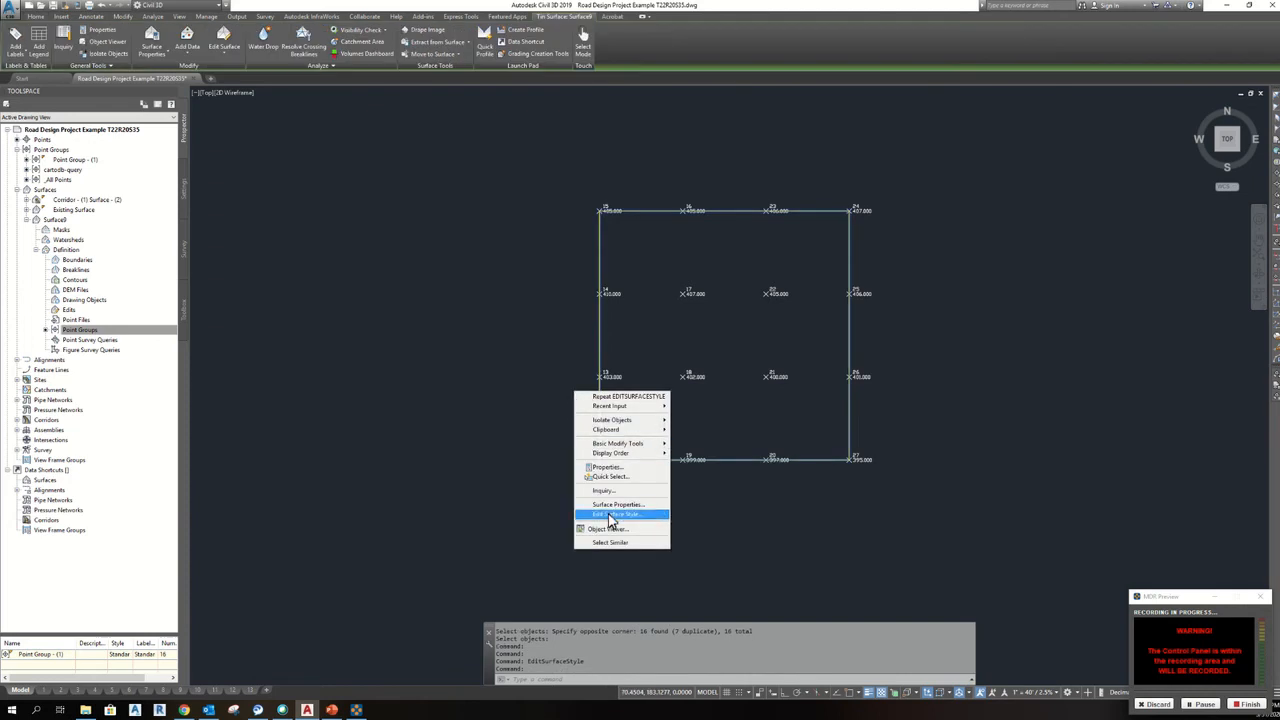
{"action": "left_click", "coordinate": [612, 516]}
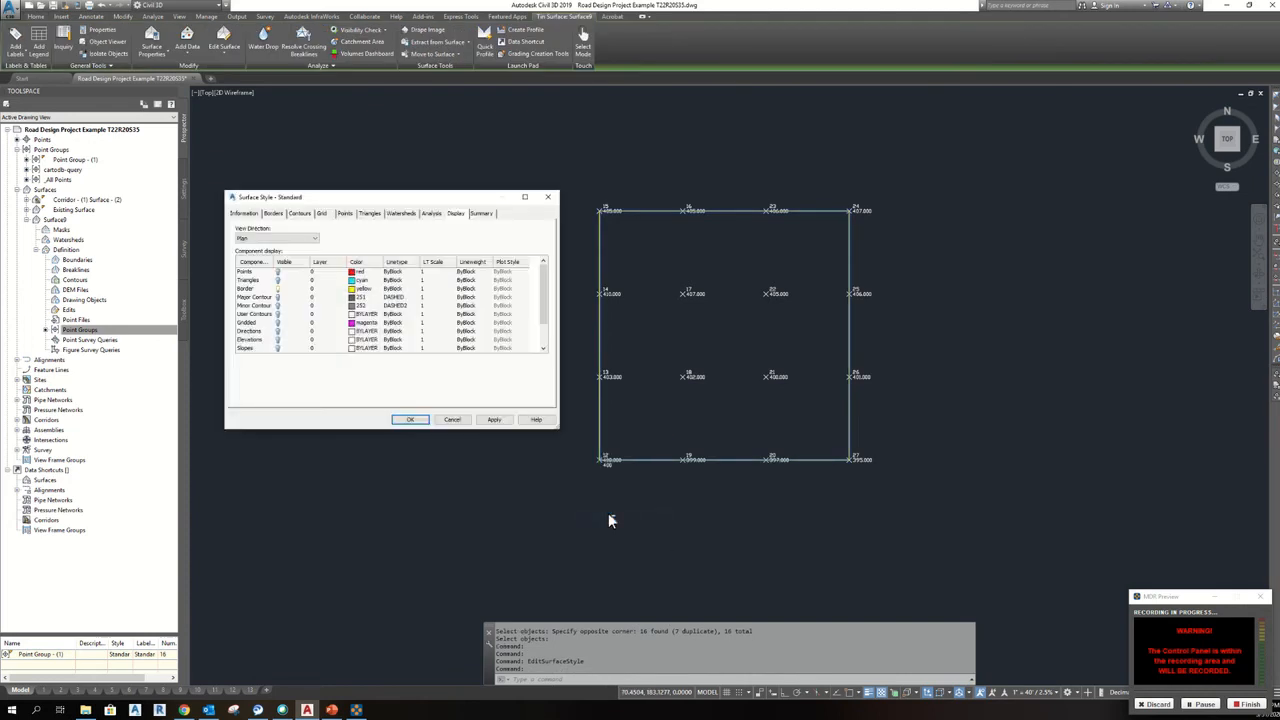
{"action": "left_click", "coordinate": [248, 214]}
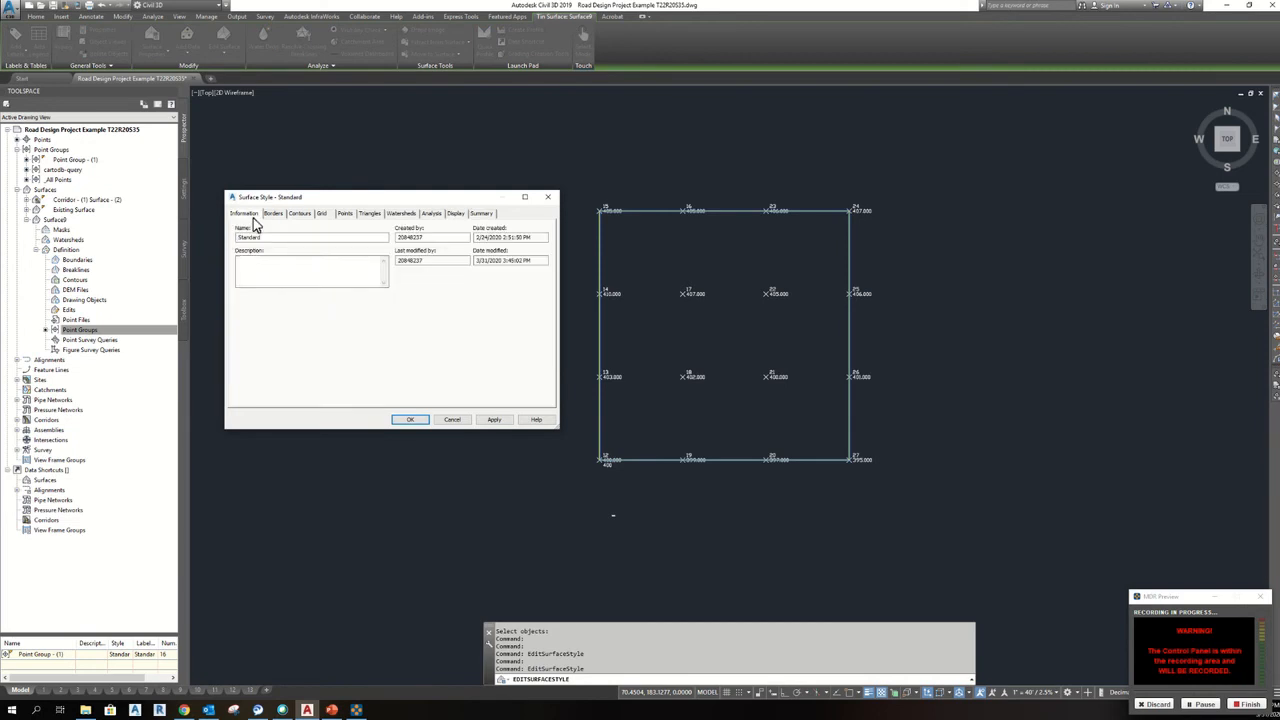
{"action": "left_click", "coordinate": [455, 214]}
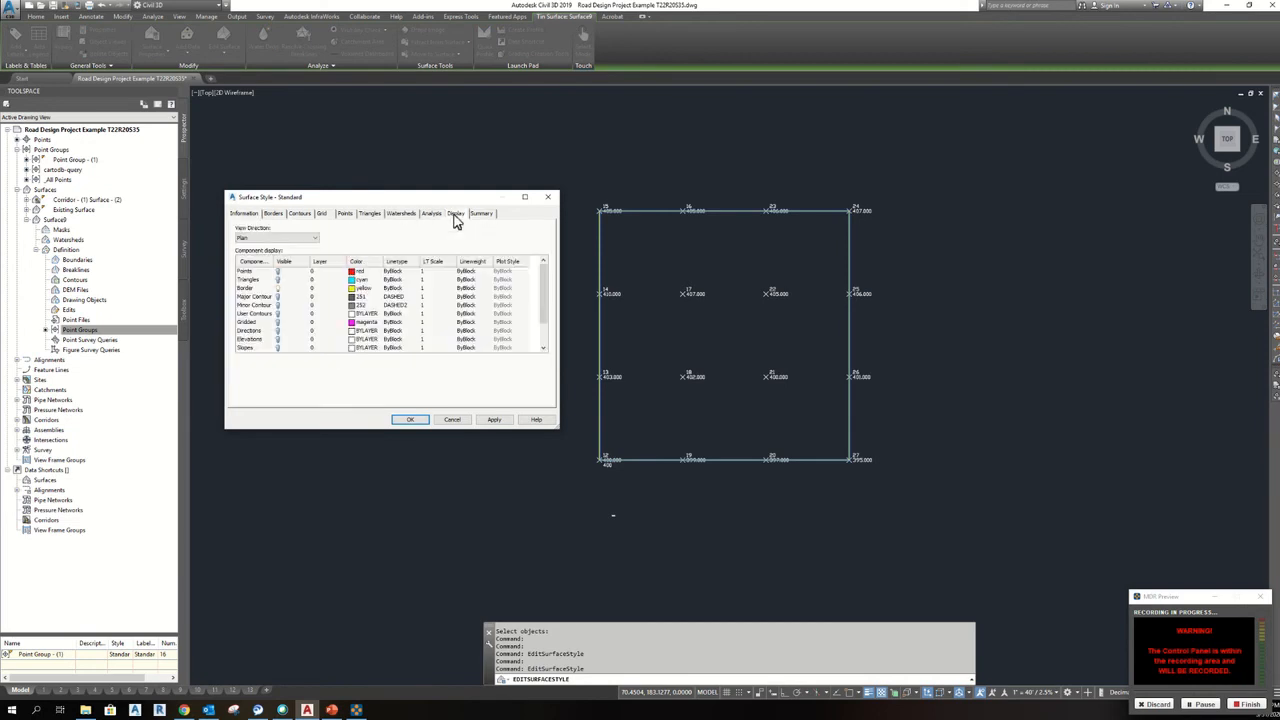
{"action": "left_click", "coordinate": [279, 305]}
{"action": "left_click", "coordinate": [494, 420]}
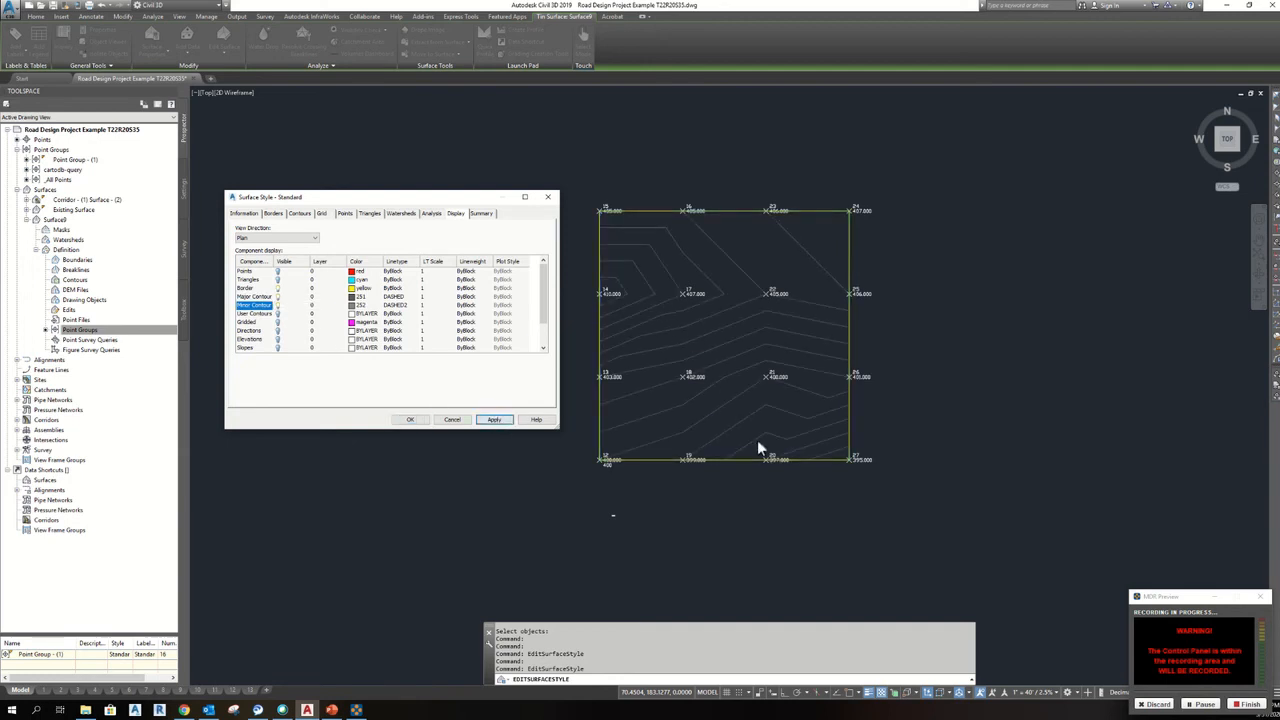
Step: Set the Major Contour color to green and make the Triangles component visible in the Standard style, applying both changes
{"action": "left_click", "coordinate": [352, 298]}
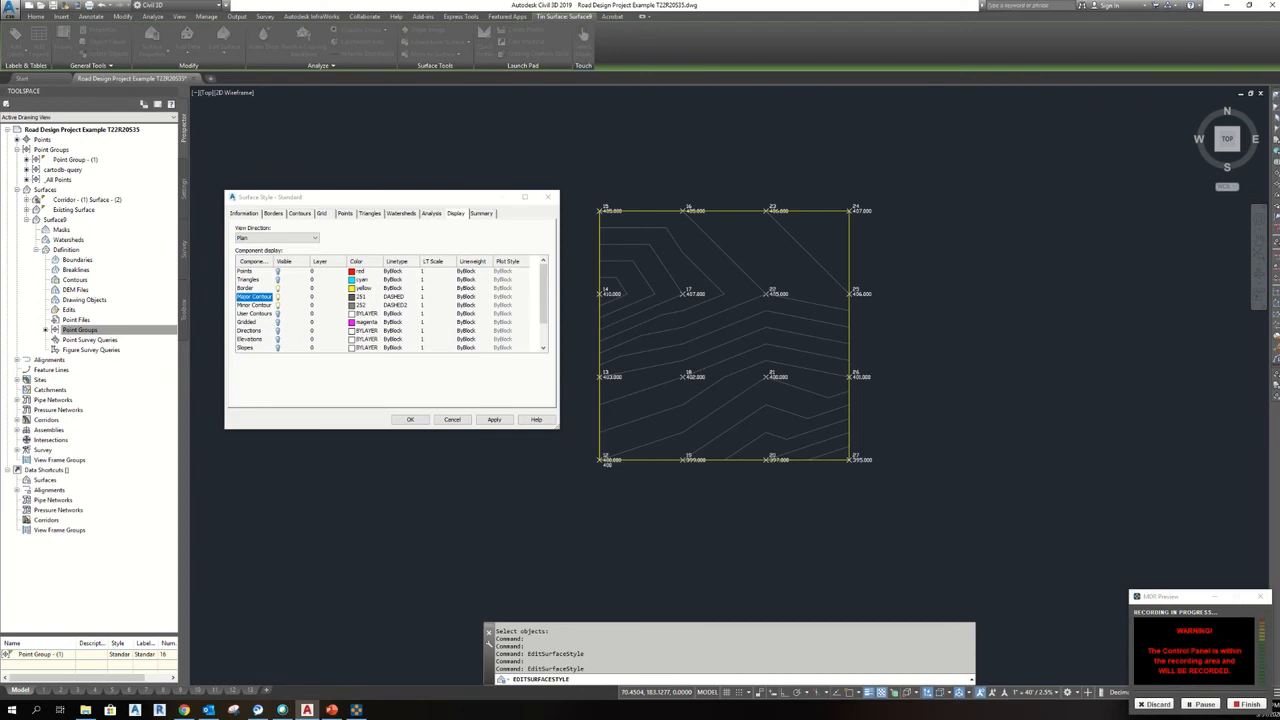
{"action": "left_click", "coordinate": [492, 419]}
{"action": "left_click", "coordinate": [282, 280]}
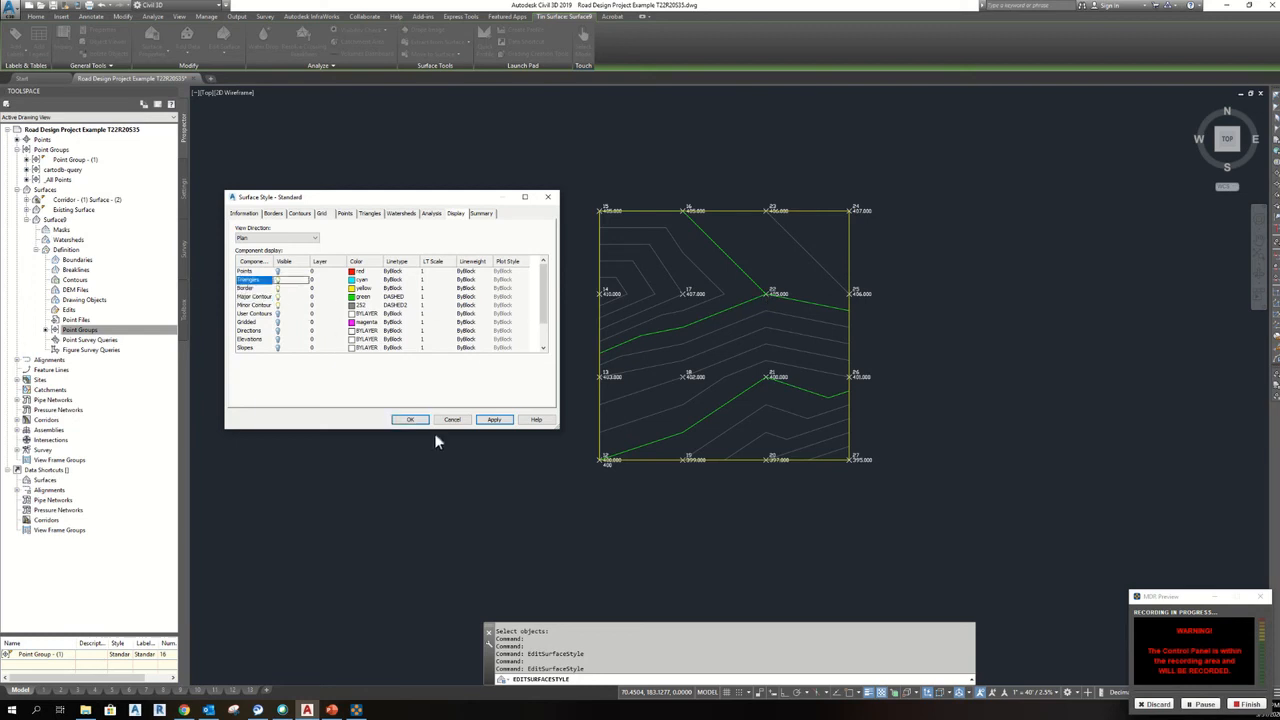
{"action": "left_click", "coordinate": [493, 419]}
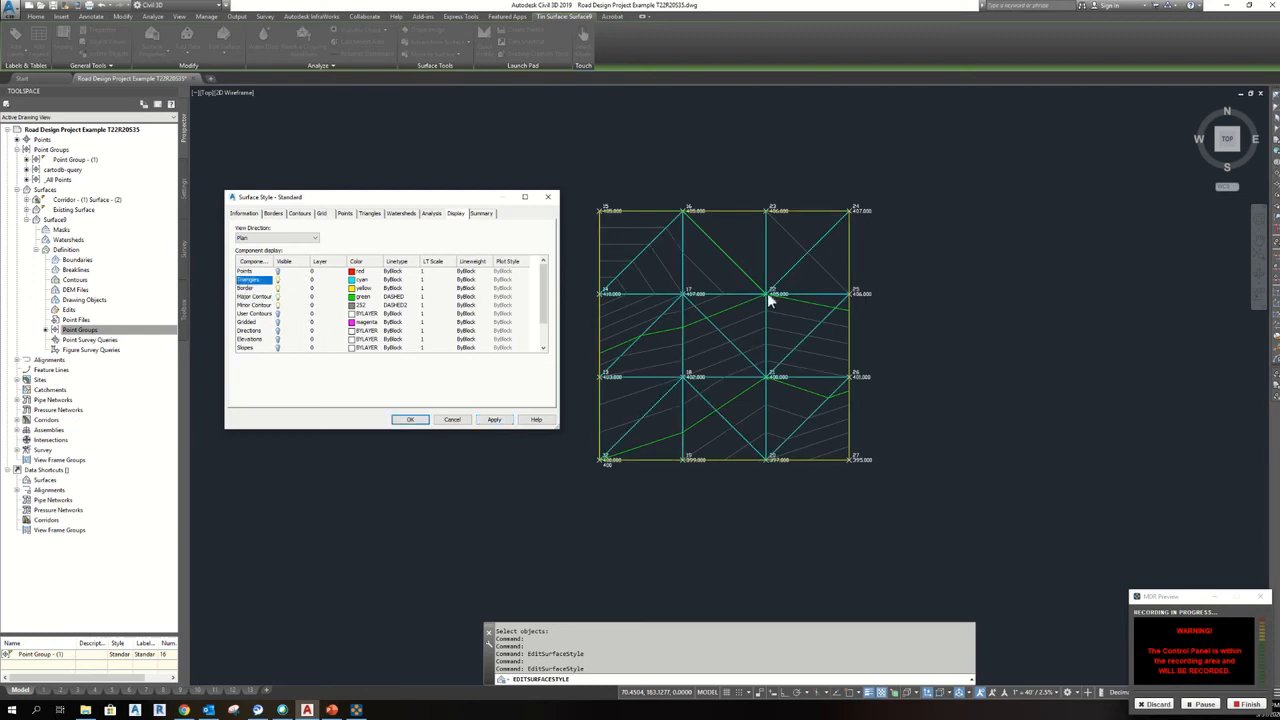
{"action": "left_click", "coordinate": [548, 202]}
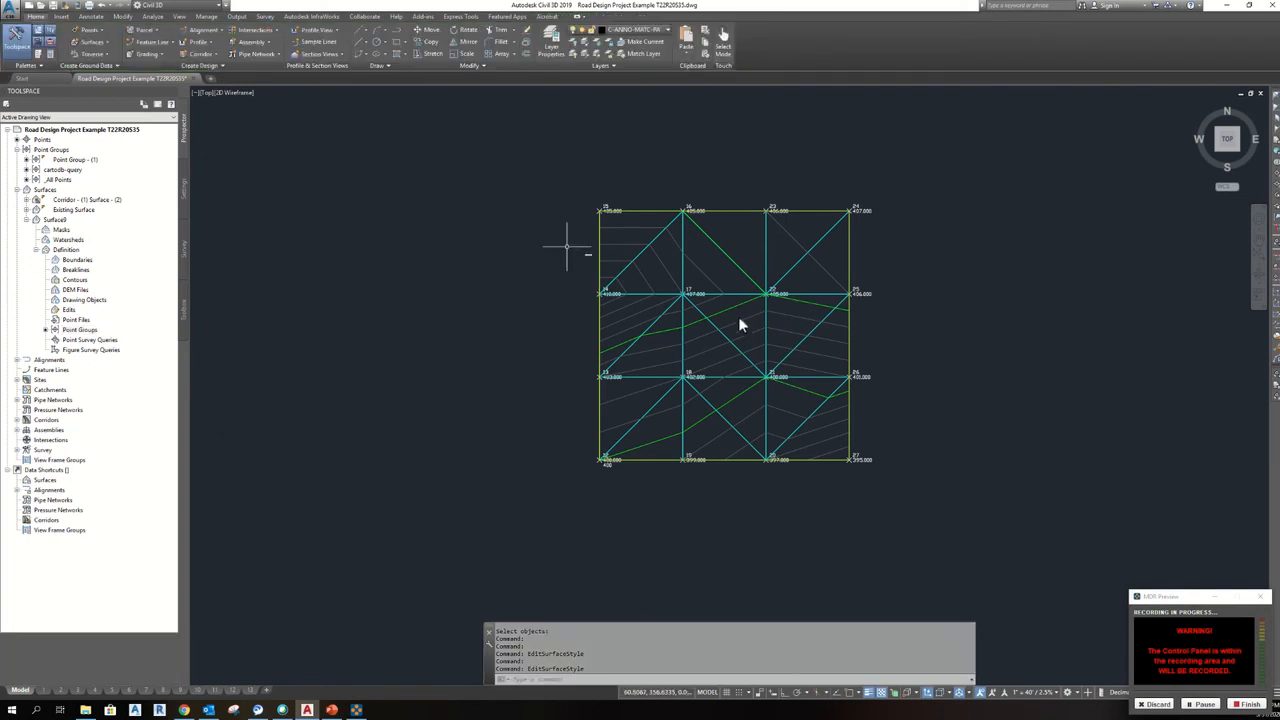
Step: Use Swap Edge on the surface to flip the diagonal between points 22 and 24 so it joins points 23 and 25
{"action": "scroll", "coordinate": [734, 318], "scroll_direction": "up", "scroll_amount": 2}
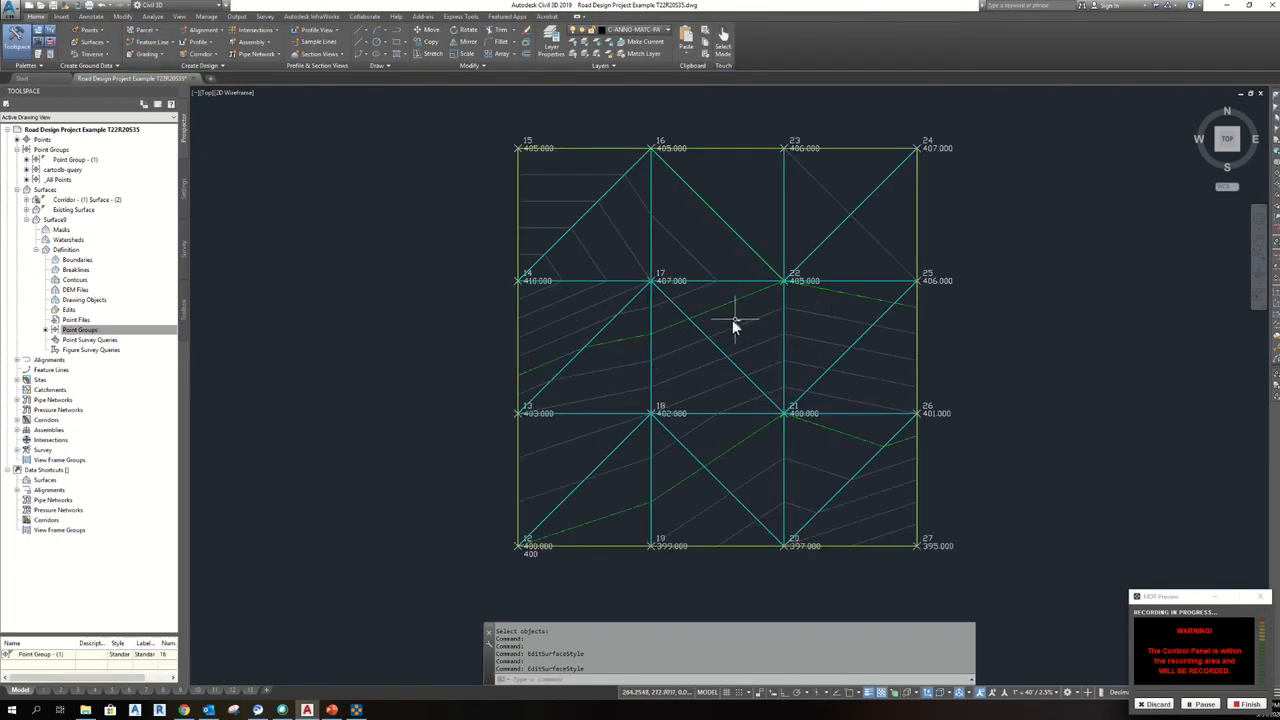
{"action": "scroll", "coordinate": [772, 280], "scroll_direction": "up", "scroll_amount": 3}
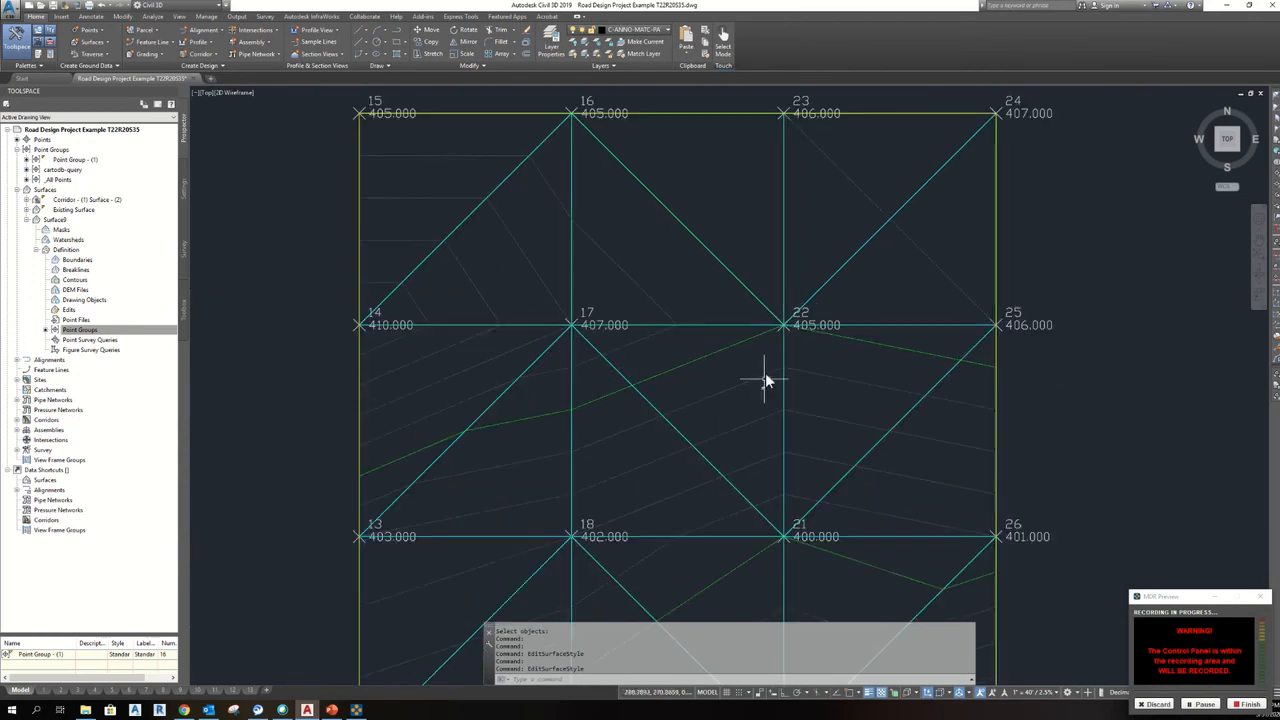
{"action": "left_click", "coordinate": [632, 175]}
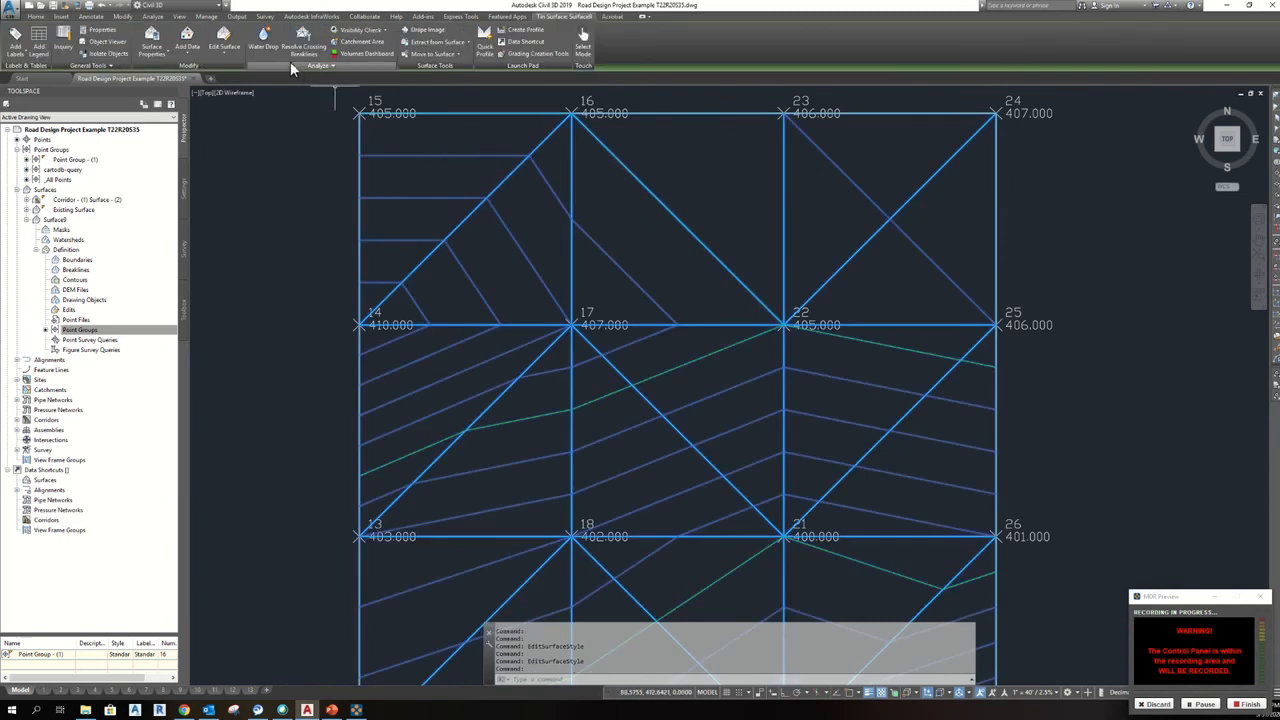
{"action": "left_click", "coordinate": [232, 50]}
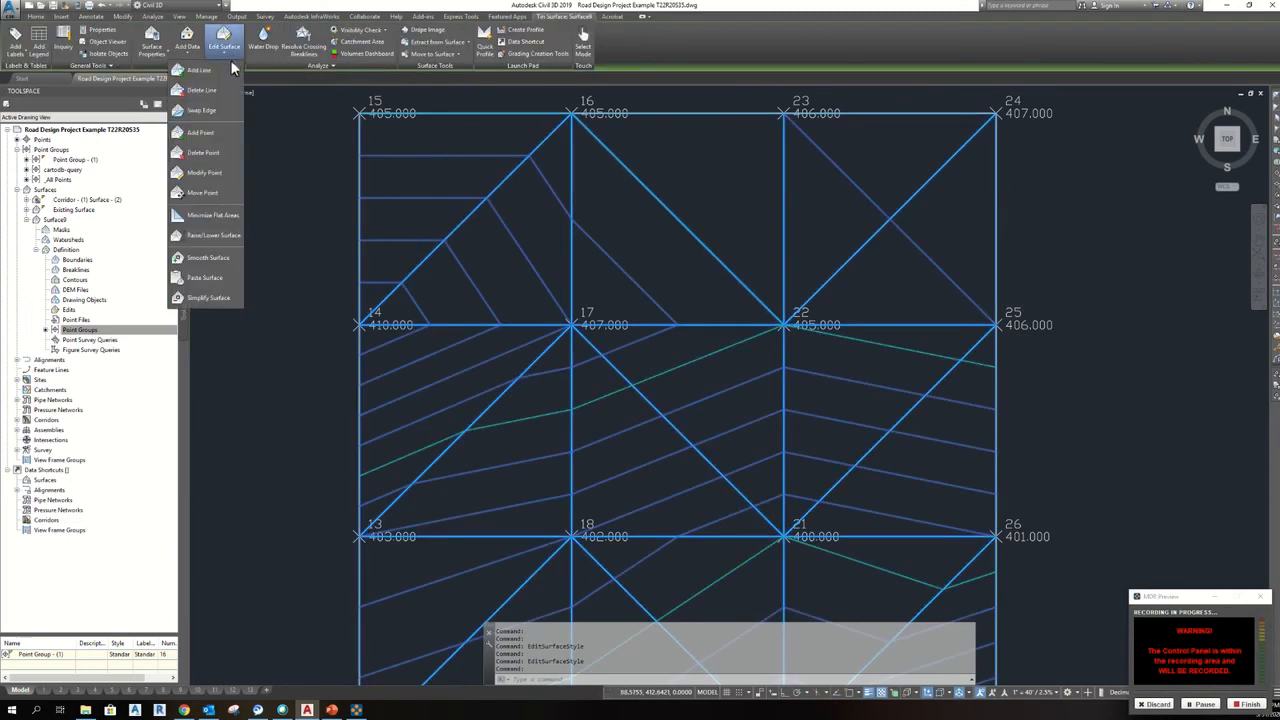
{"action": "left_click", "coordinate": [212, 118]}
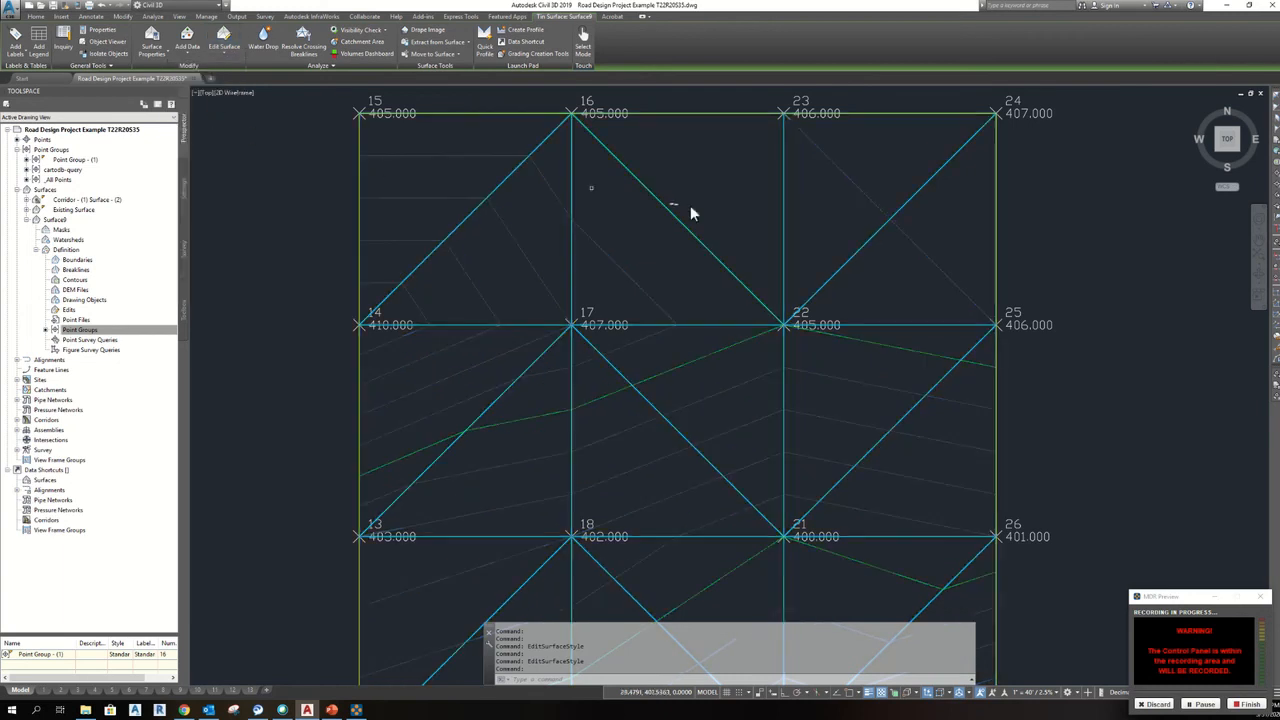
{"action": "left_click", "coordinate": [859, 250]}
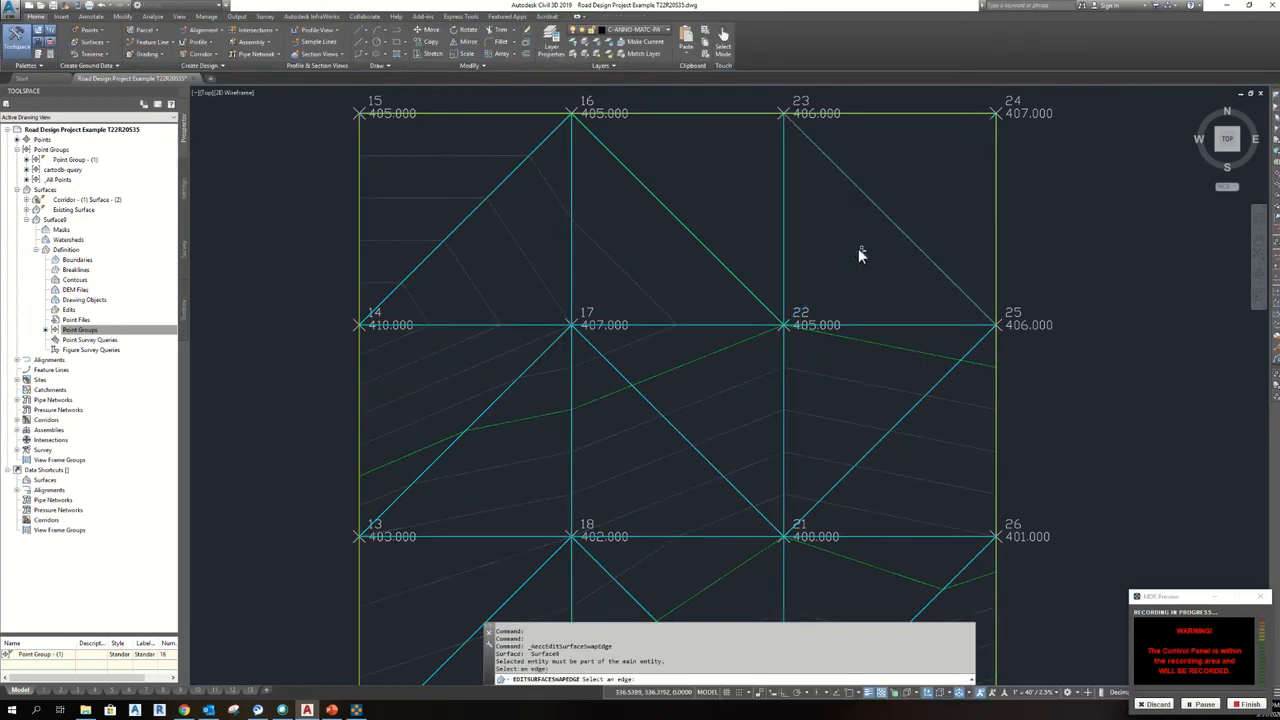
Step: Try to swap the triangle edge between points 22 and 25, and the diagonal between points 23 and 25
{"action": "left_click", "coordinate": [853, 325]}
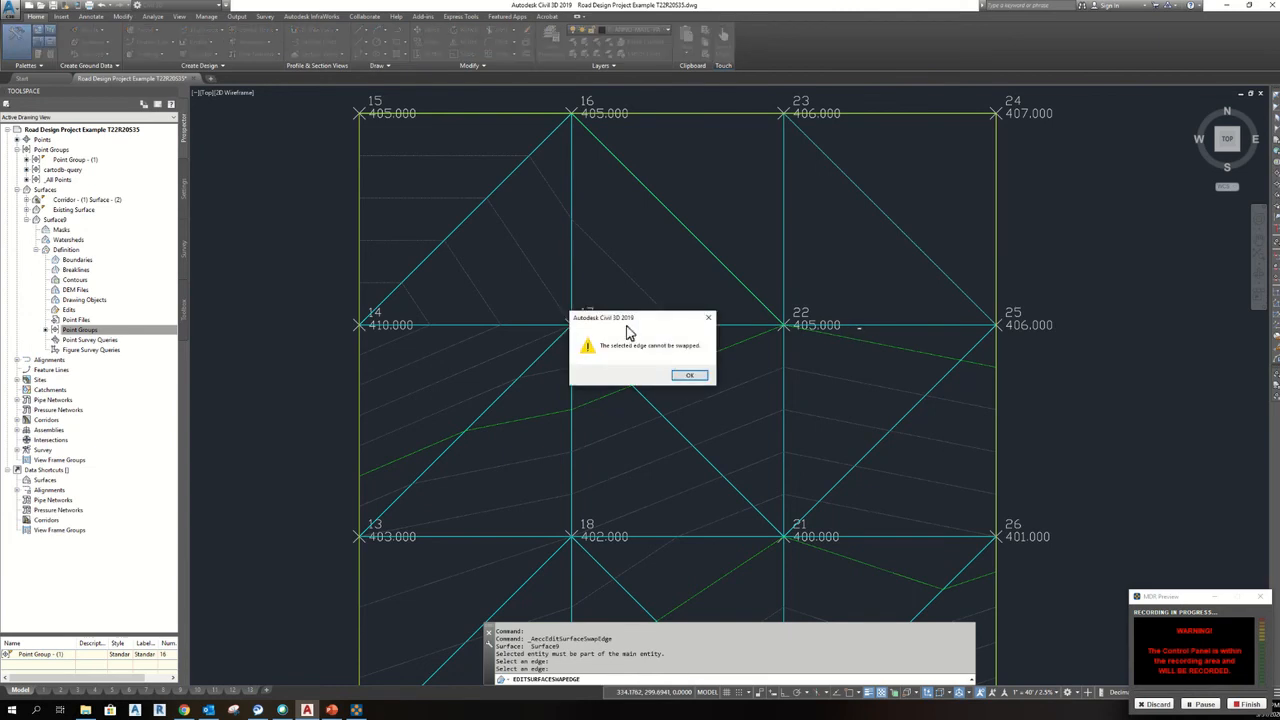
{"action": "left_click", "coordinate": [688, 380]}
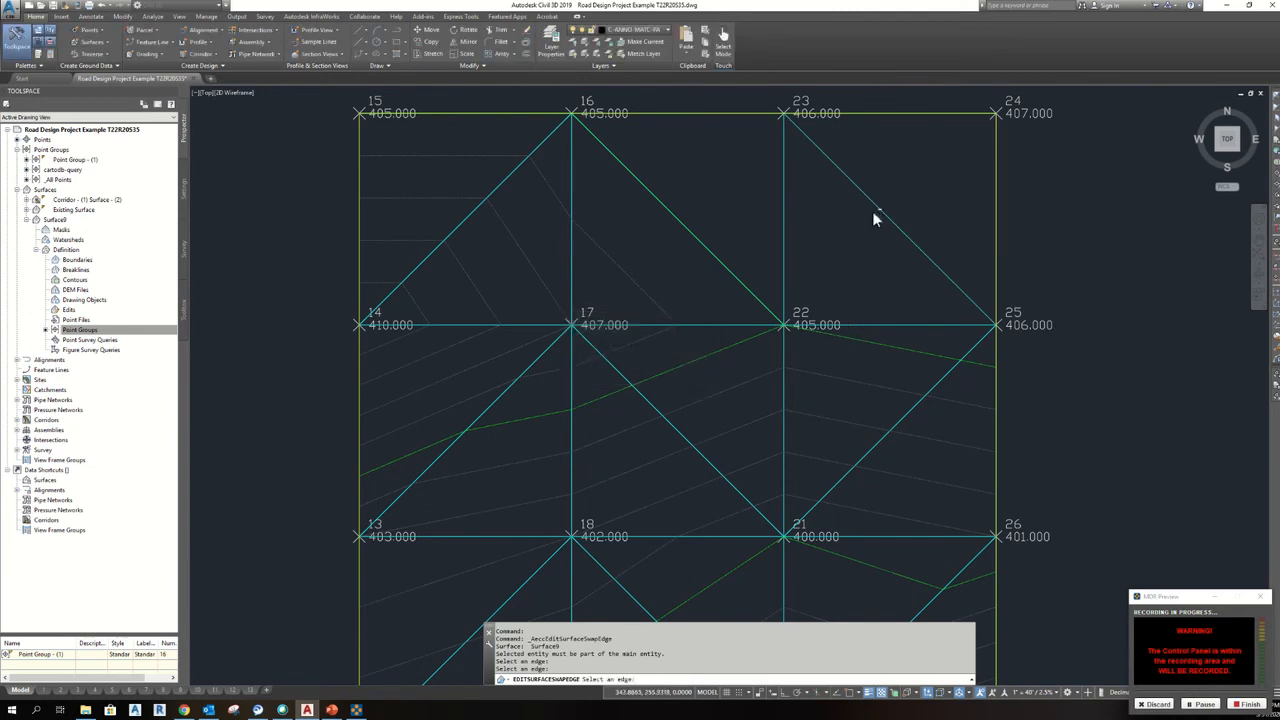
{"action": "left_click", "coordinate": [875, 208]}
{"action": "left_click", "coordinate": [674, 377]}
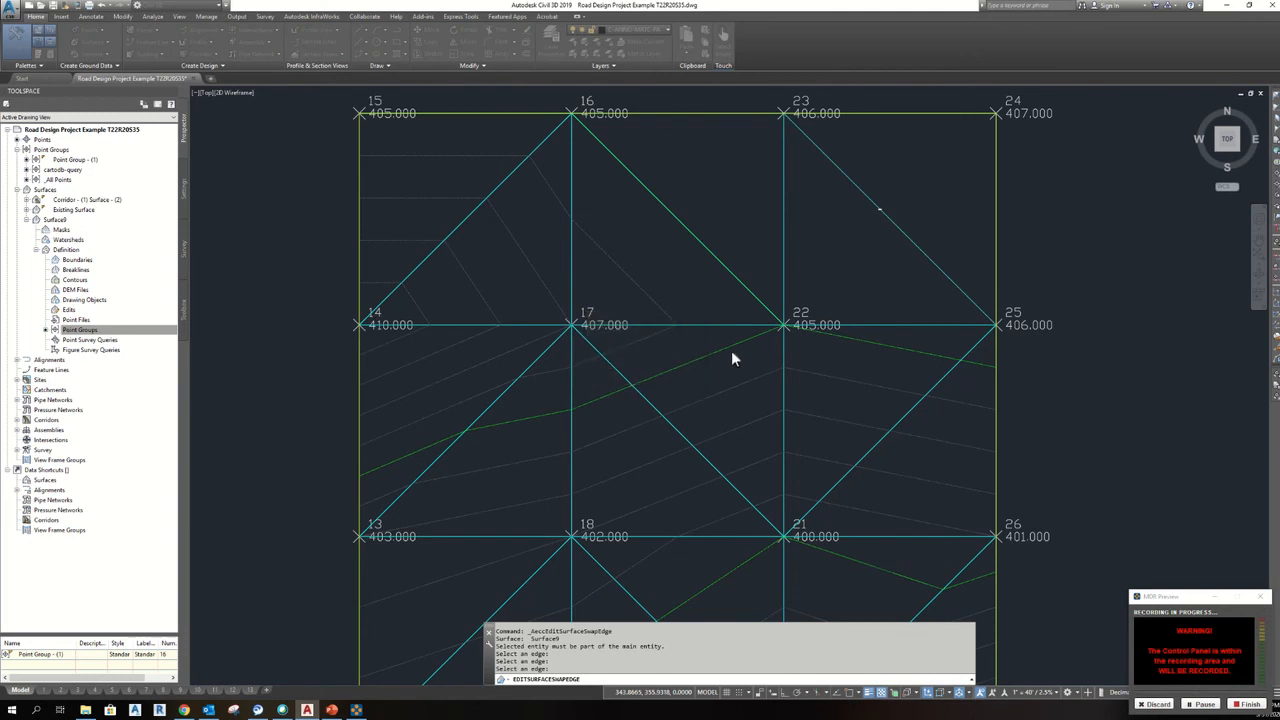
Step: Swap the 22–23 edge to join points 16 and 25, and the 21–25 diagonal to join points 22 and 26
{"action": "left_click", "coordinate": [783, 192]}
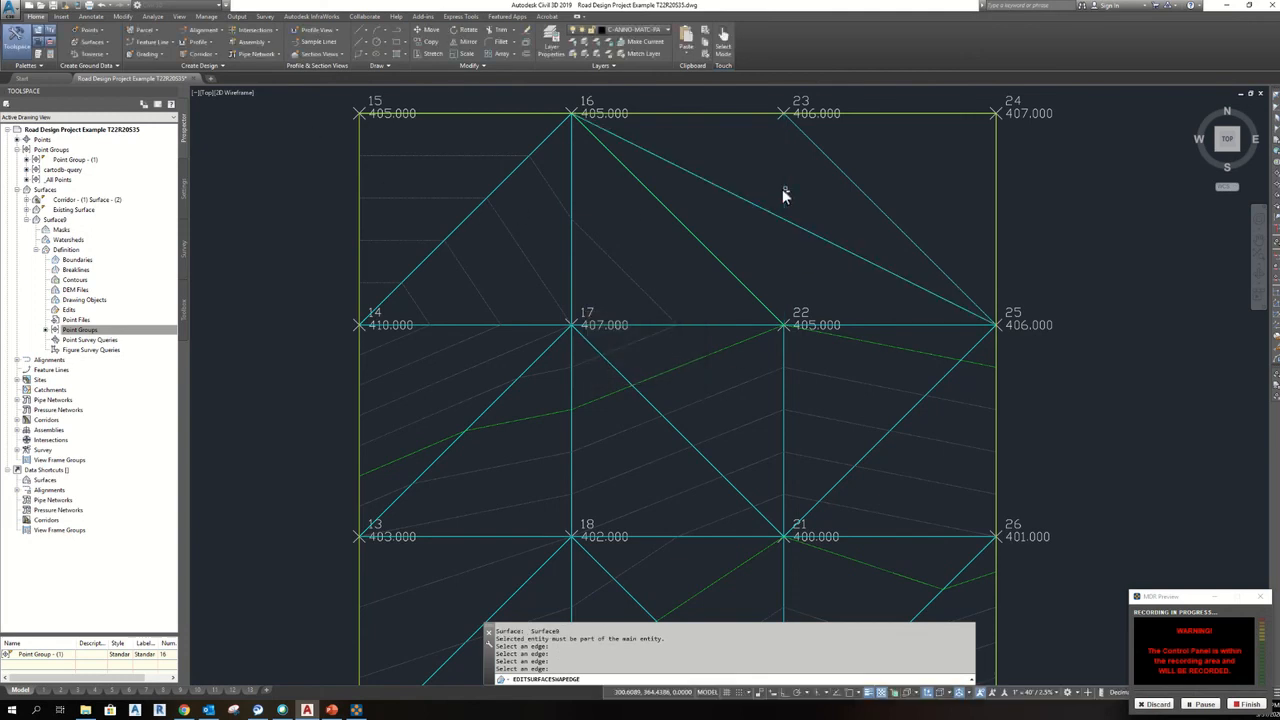
{"action": "left_click", "coordinate": [936, 382]}
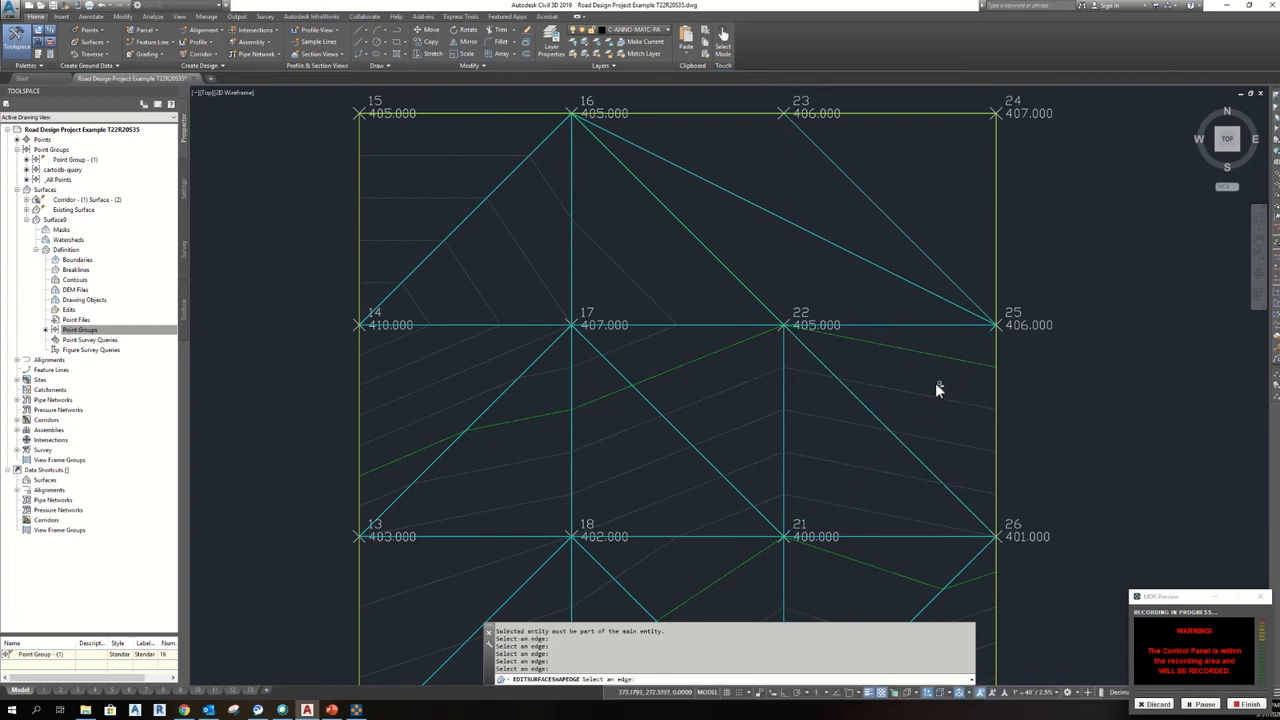
{"action": "left_click", "coordinate": [852, 325]}
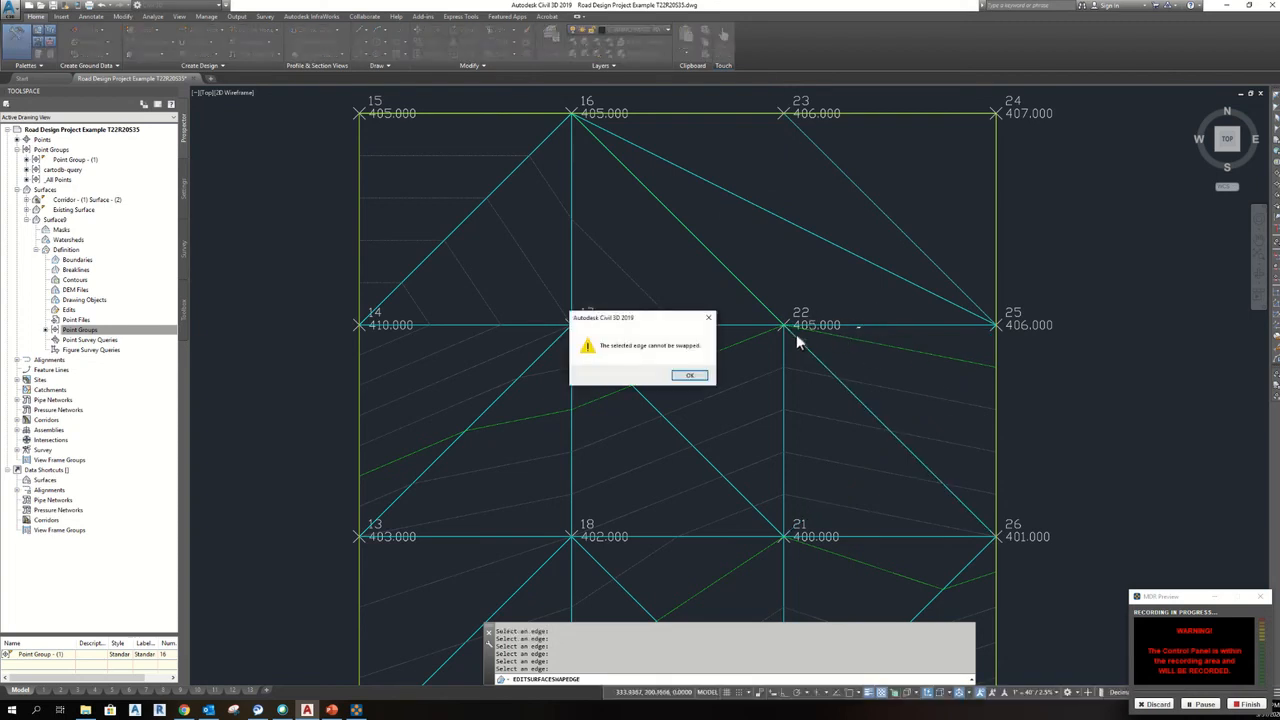
{"action": "left_click", "coordinate": [689, 375]}
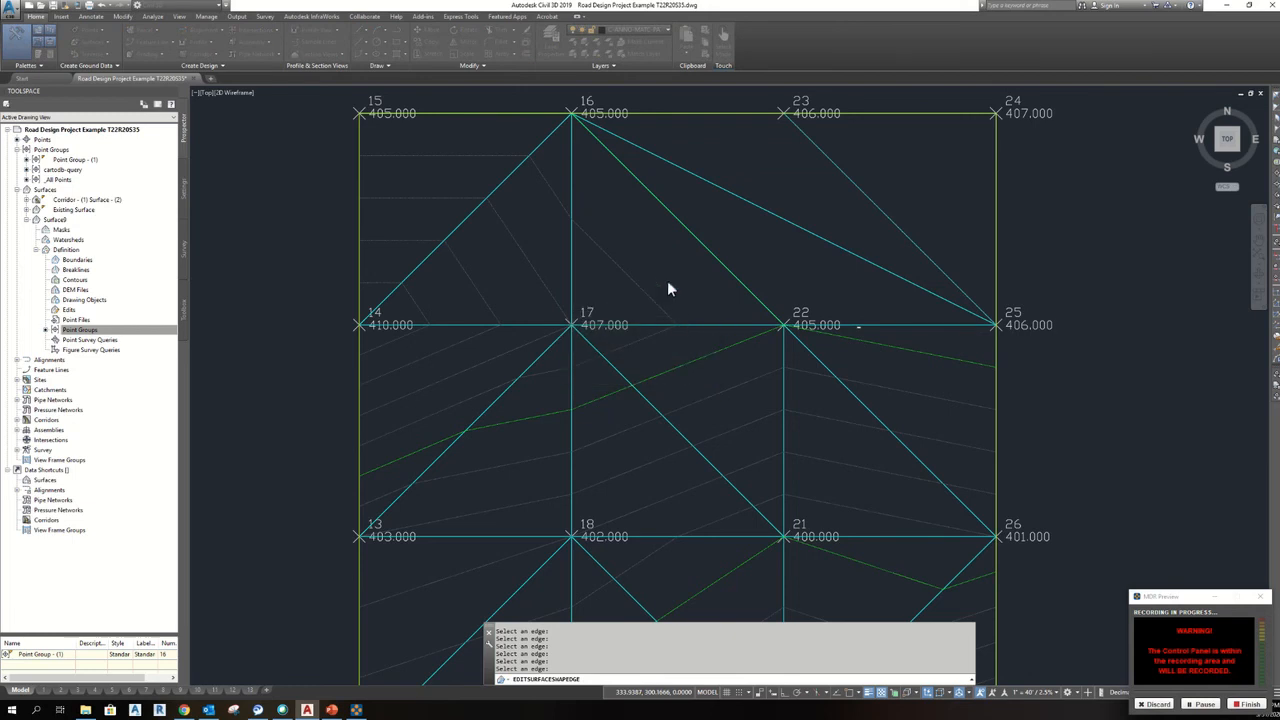
Step: Edit the surface's Standard style to hide the Triangles component in plan view, and accept the change
{"action": "left_click", "coordinate": [644, 232]}
{"action": "scroll", "coordinate": [522, 215], "scroll_direction": "down", "scroll_amount": 2}
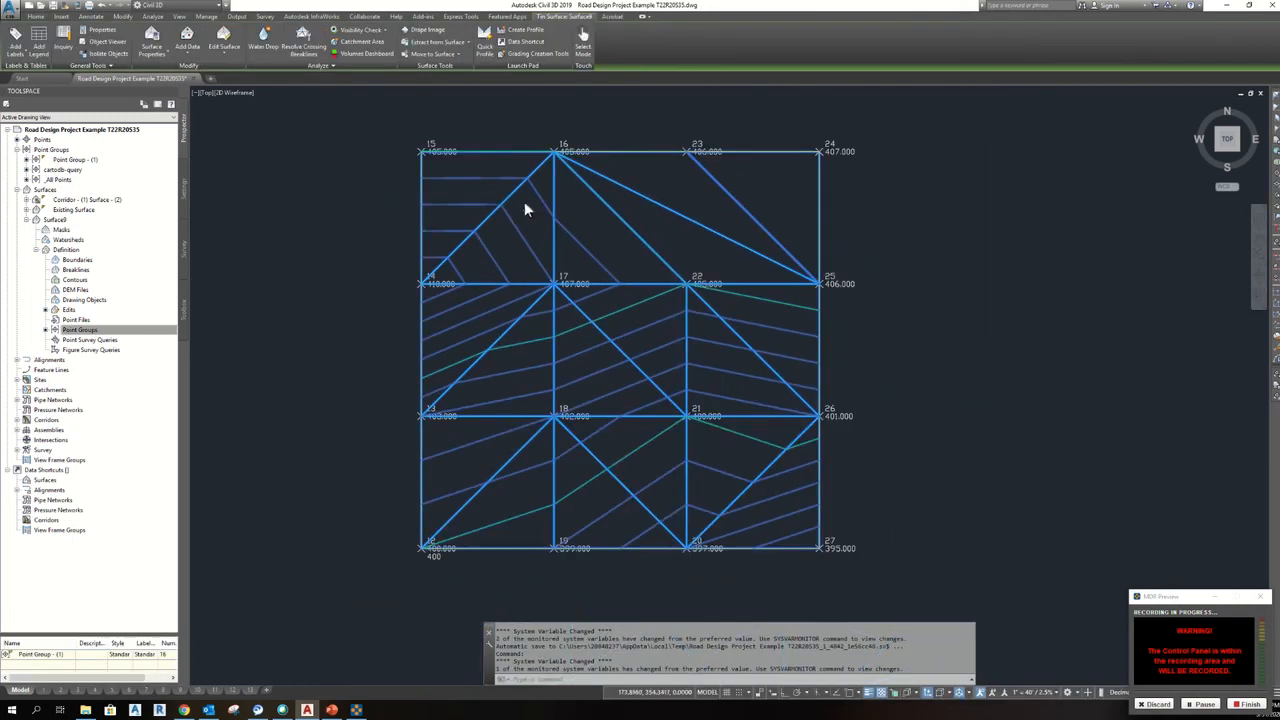
{"action": "scroll", "coordinate": [524, 205], "scroll_direction": "down", "scroll_amount": 2}
{"action": "right_click", "coordinate": [505, 207]}
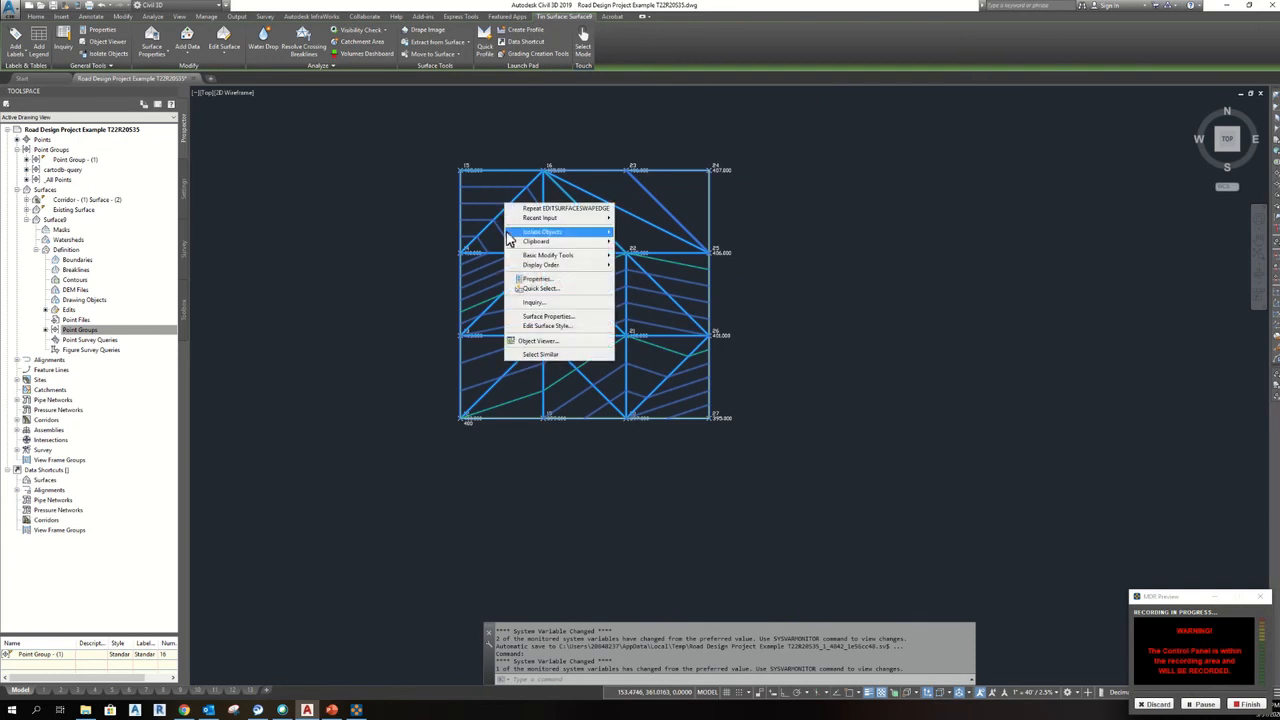
{"action": "left_click", "coordinate": [518, 325]}
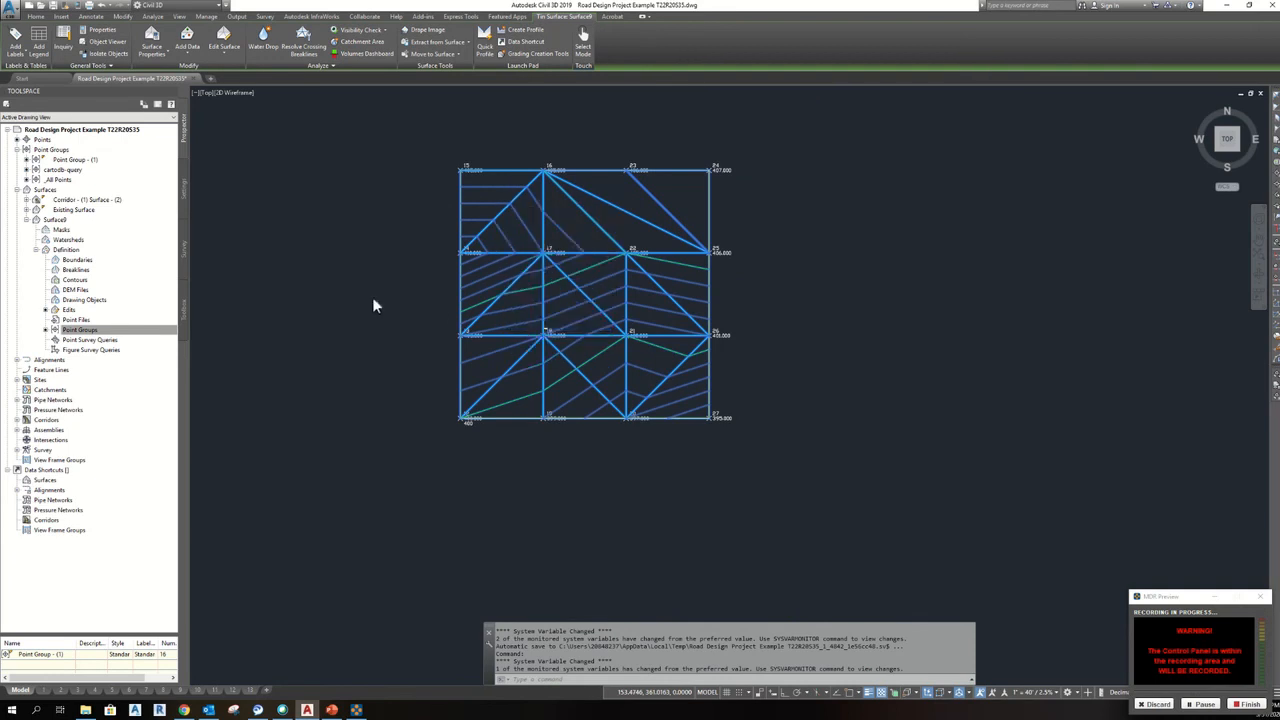
{"action": "left_click", "coordinate": [279, 281]}
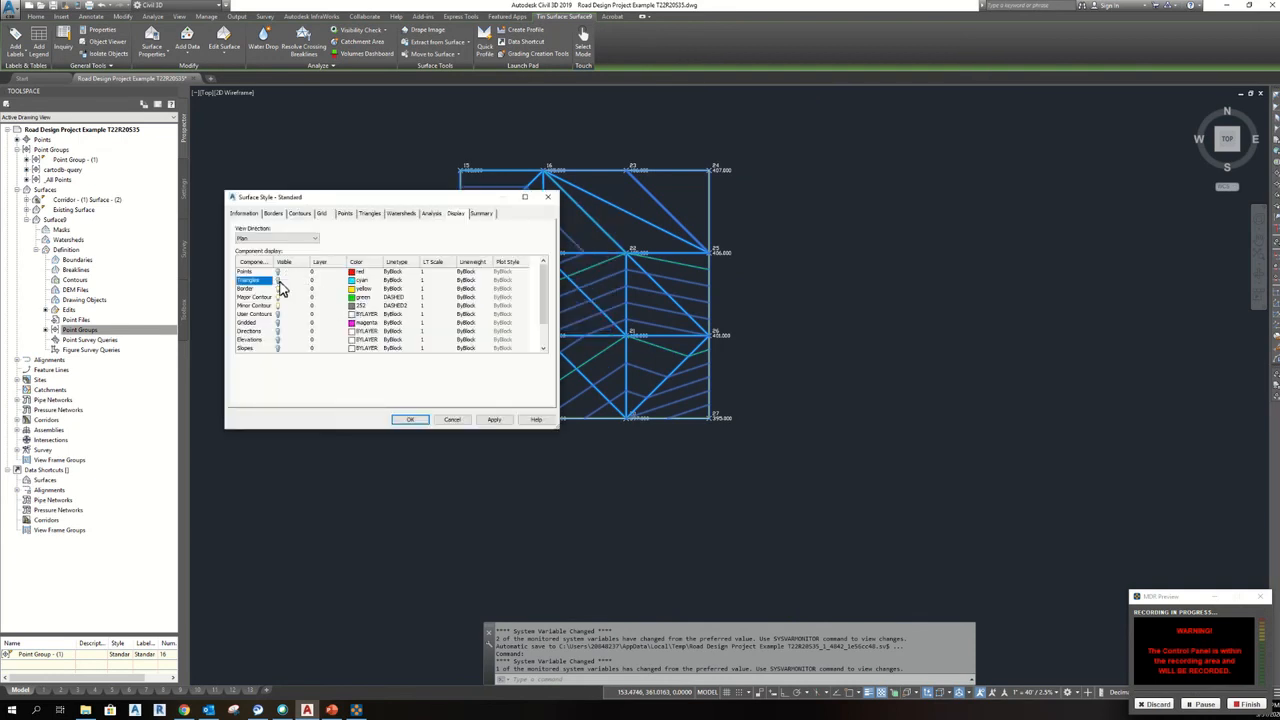
{"action": "left_click", "coordinate": [493, 421]}
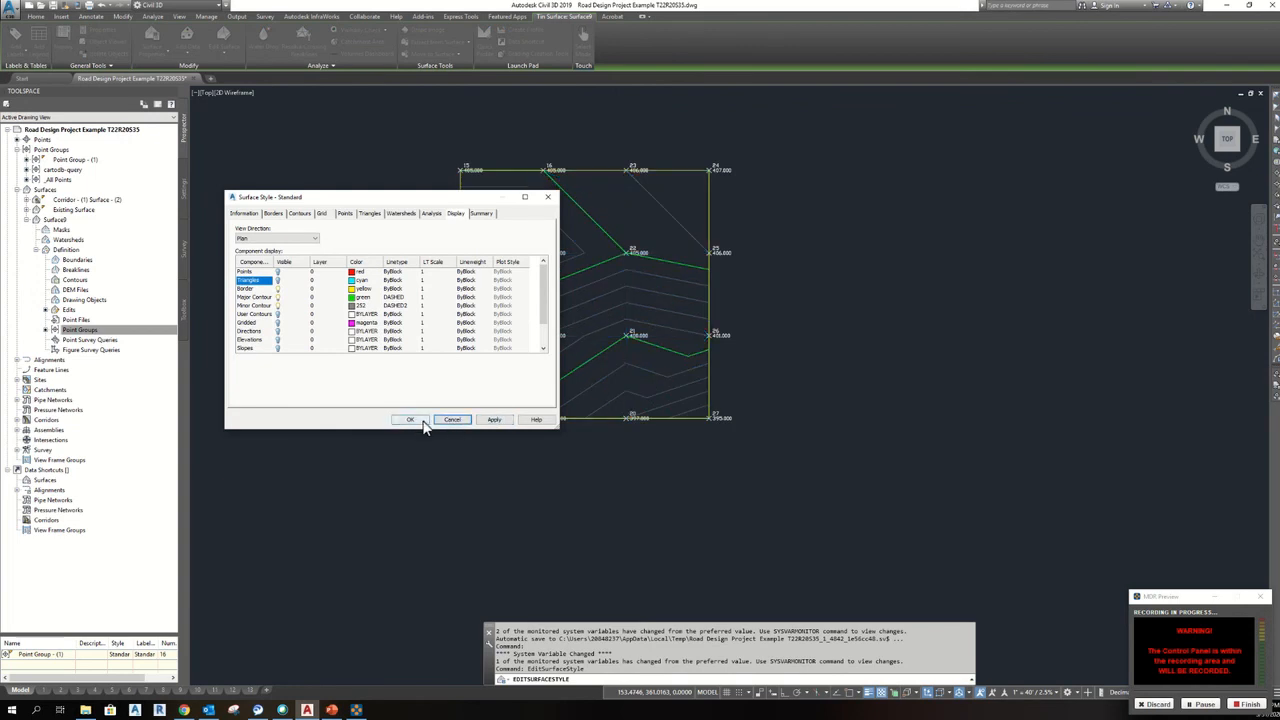
{"action": "left_click", "coordinate": [412, 420]}
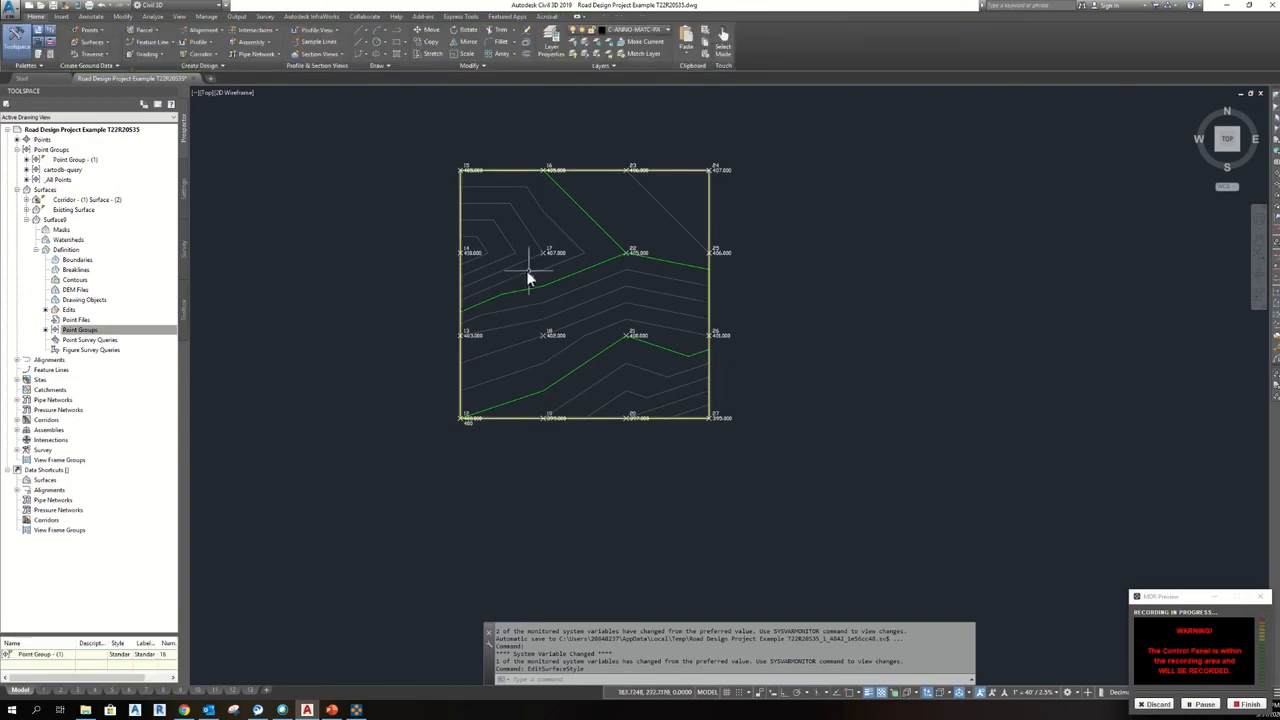
Step: Add a single contour label to Surface9 on the contour just southeast of point 14, and end the command
{"action": "scroll", "coordinate": [527, 252], "scroll_direction": "up", "scroll_amount": 2}
{"action": "scroll", "coordinate": [526, 206], "scroll_direction": "up", "scroll_amount": 2}
{"action": "scroll", "coordinate": [551, 271], "scroll_direction": "down", "scroll_amount": 2}
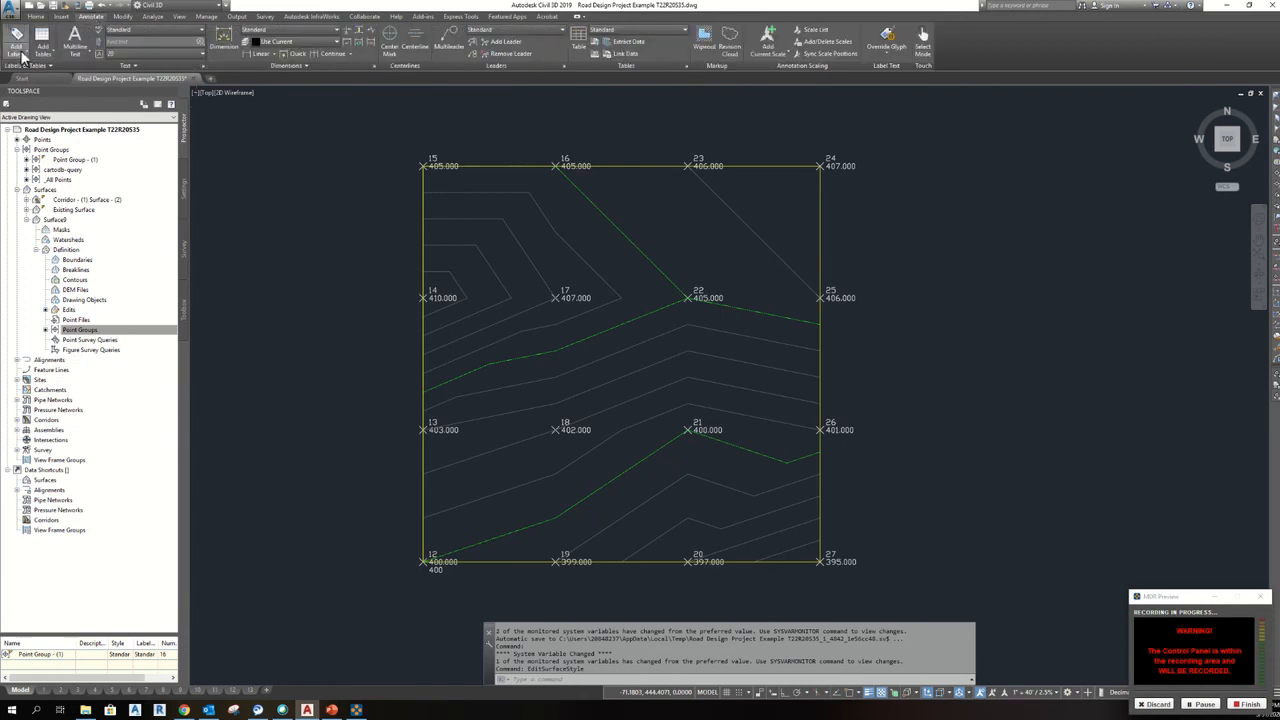
{"action": "left_click", "coordinate": [18, 45]}
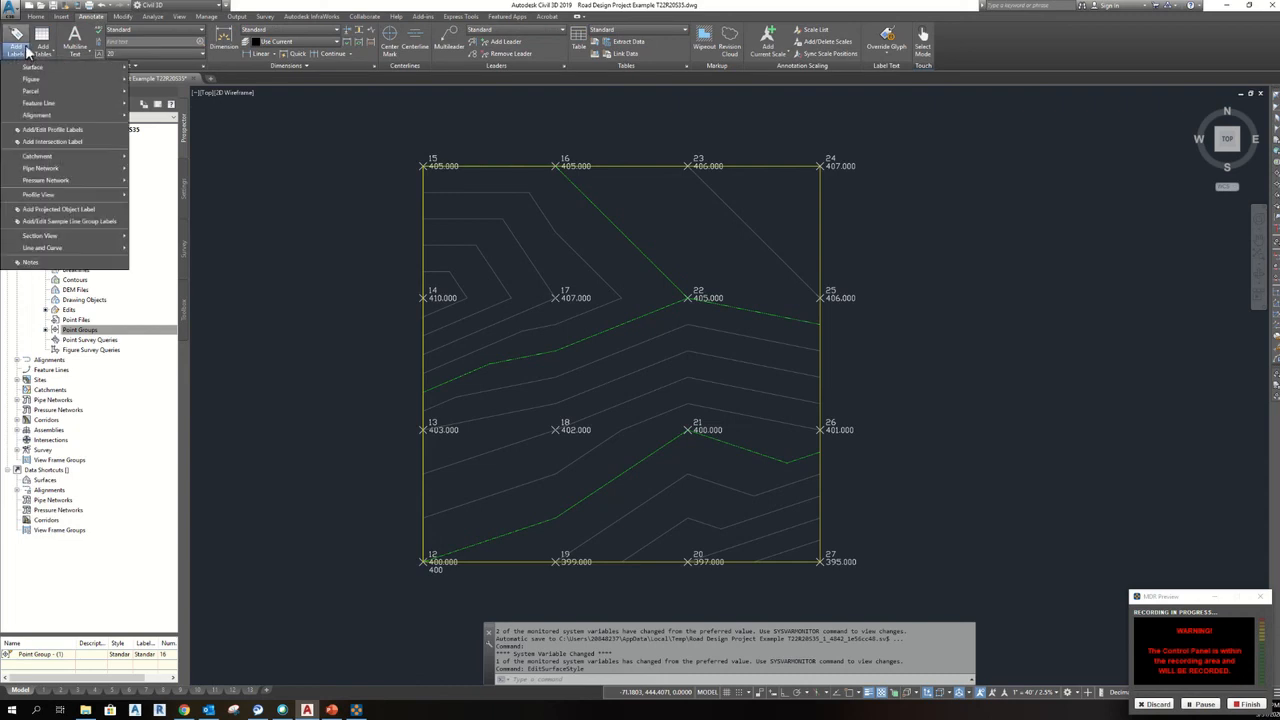
{"action": "mouse_move", "coordinate": [47, 68]}
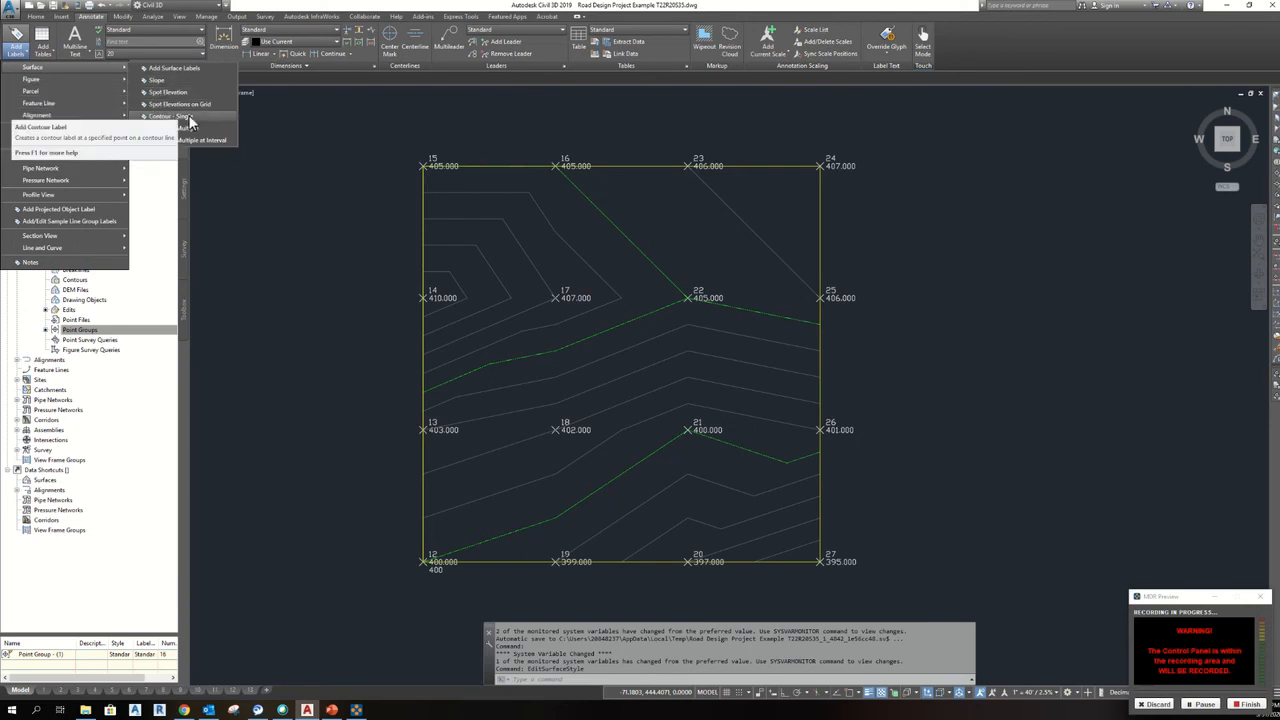
{"action": "left_click", "coordinate": [188, 118]}
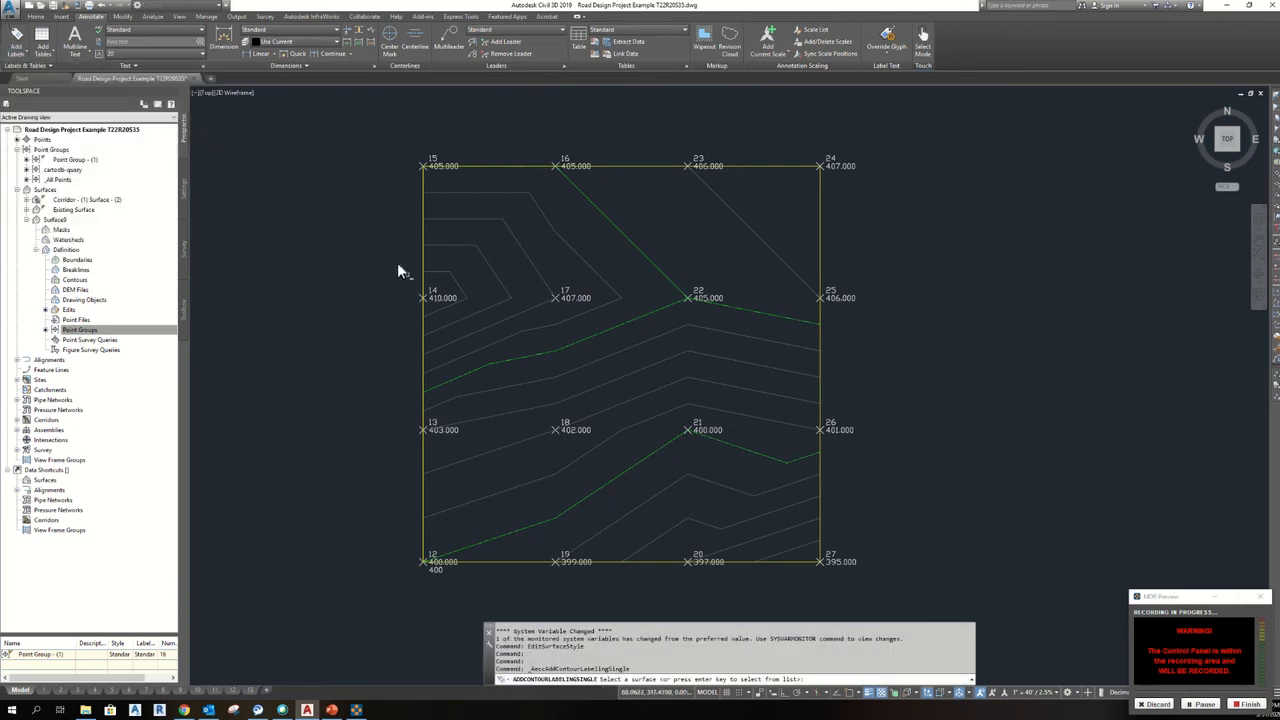
{"action": "left_click", "coordinate": [479, 312]}
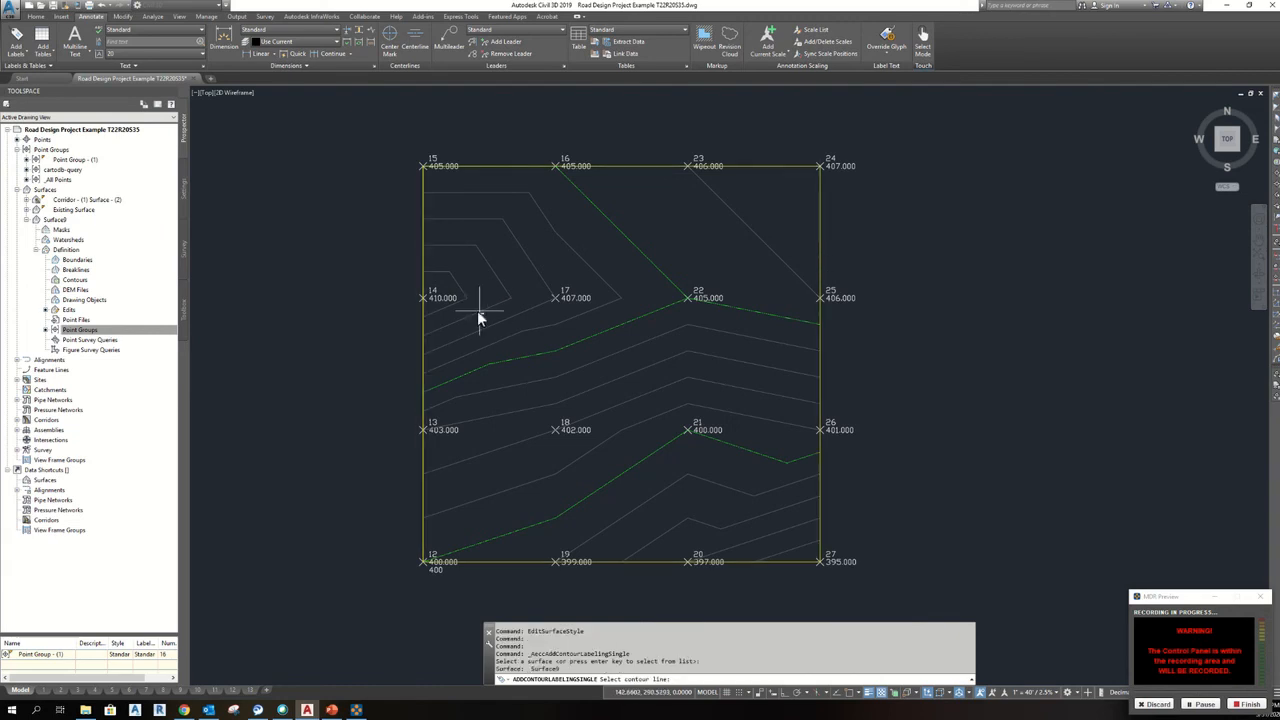
{"action": "scroll", "coordinate": [476, 312], "scroll_direction": "up", "scroll_amount": 6}
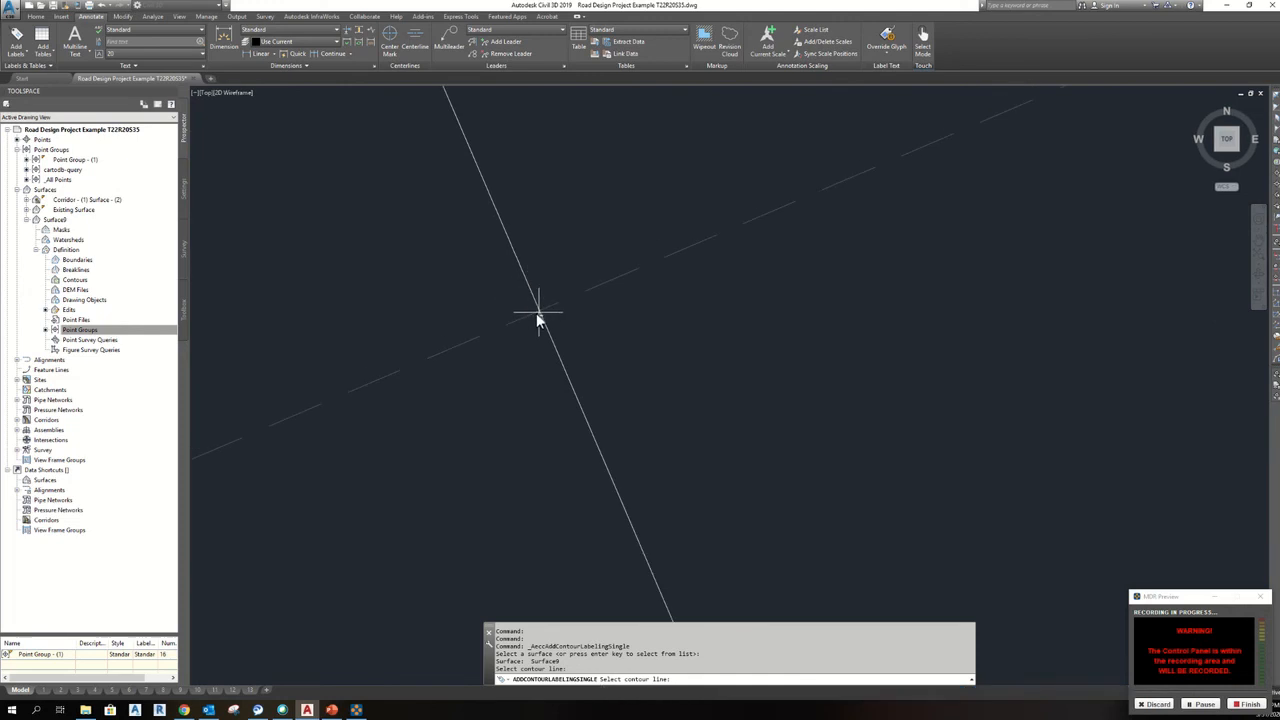
{"action": "scroll", "coordinate": [530, 312], "scroll_direction": "down", "scroll_amount": 10}
{"action": "scroll", "coordinate": [512, 304], "scroll_direction": "up", "scroll_amount": 4}
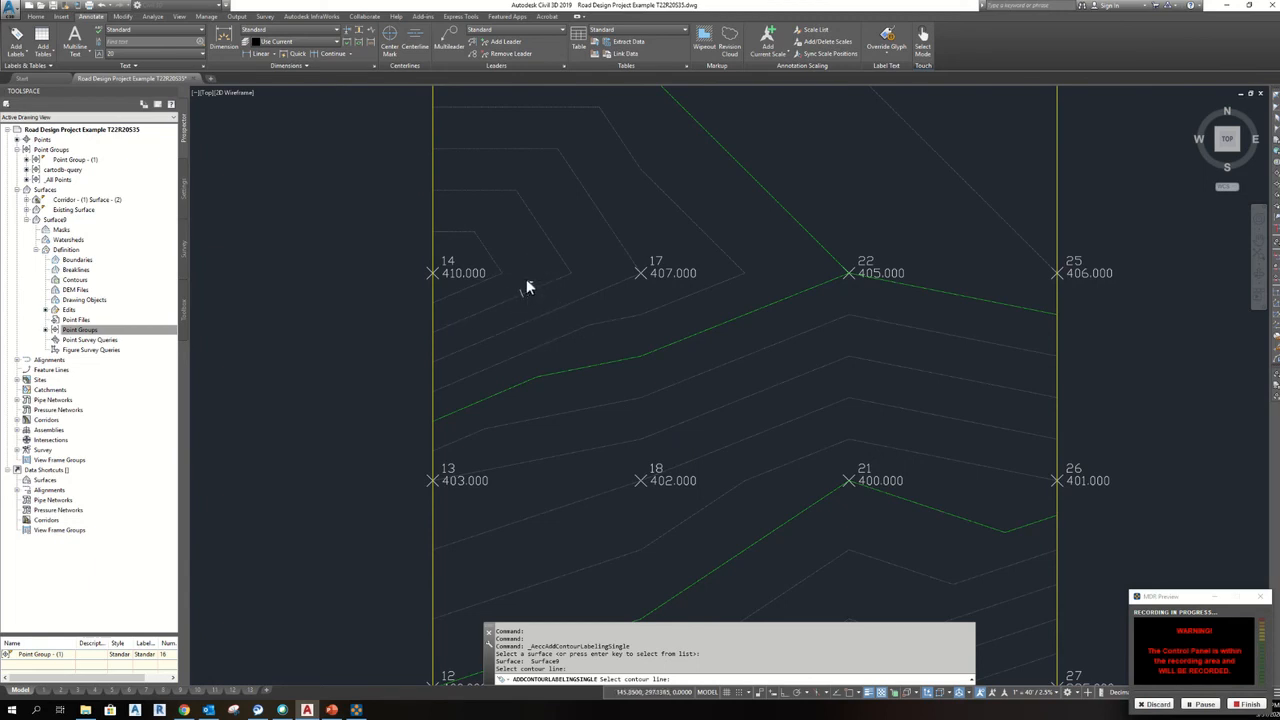
{"action": "key", "text": "Escape"}
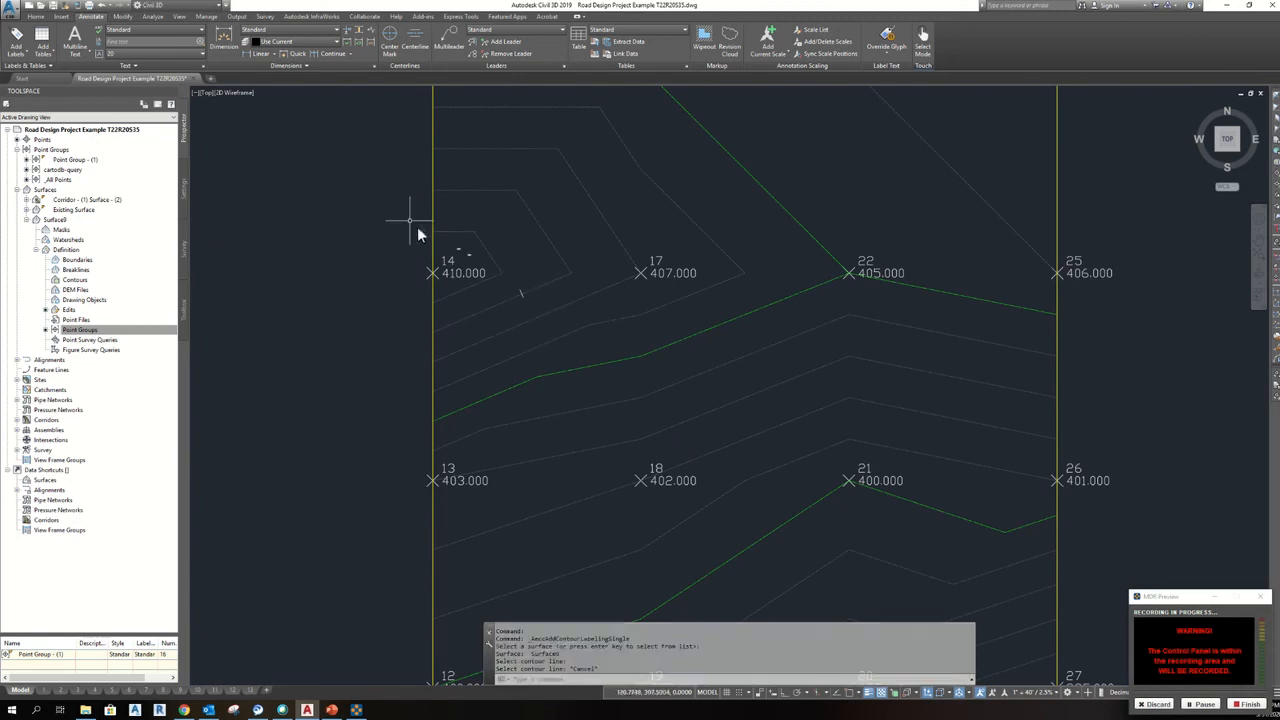
Step: Label multiple contours of Surface9 along a diagonal line from beside point 14 to near point 27
{"action": "left_click", "coordinate": [16, 50]}
{"action": "mouse_move", "coordinate": [73, 68]}
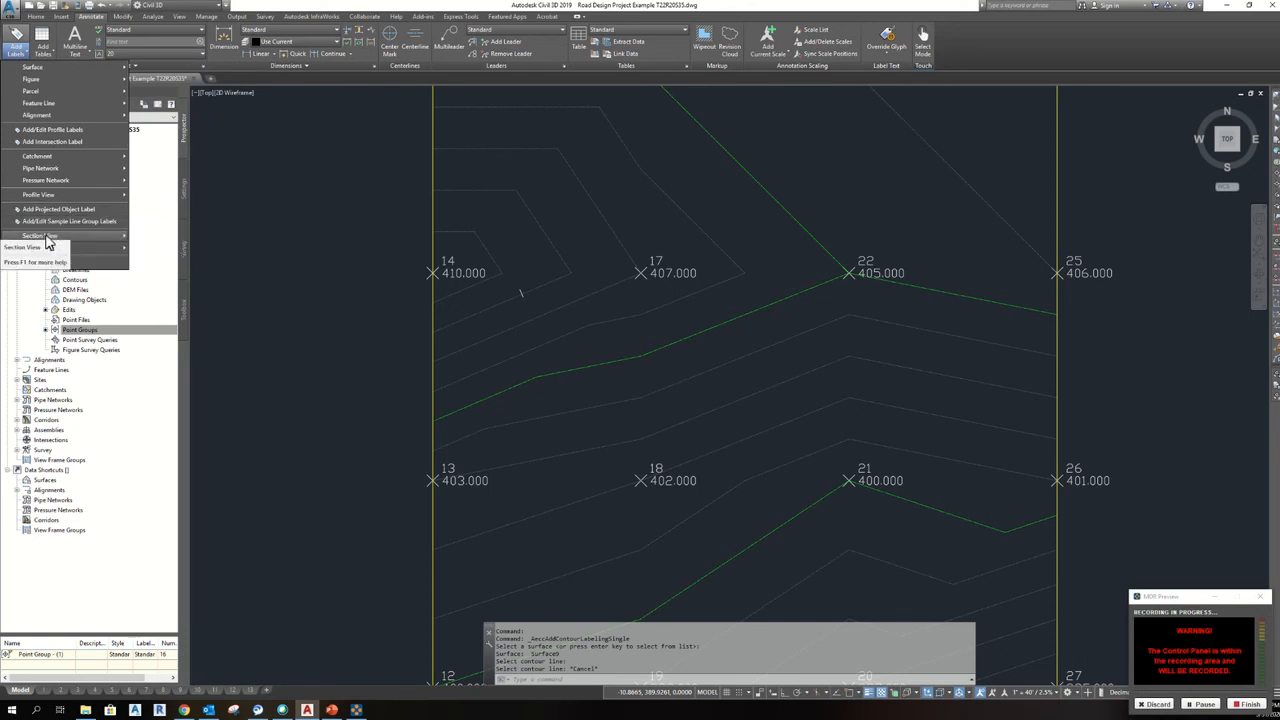
{"action": "mouse_move", "coordinate": [46, 250]}
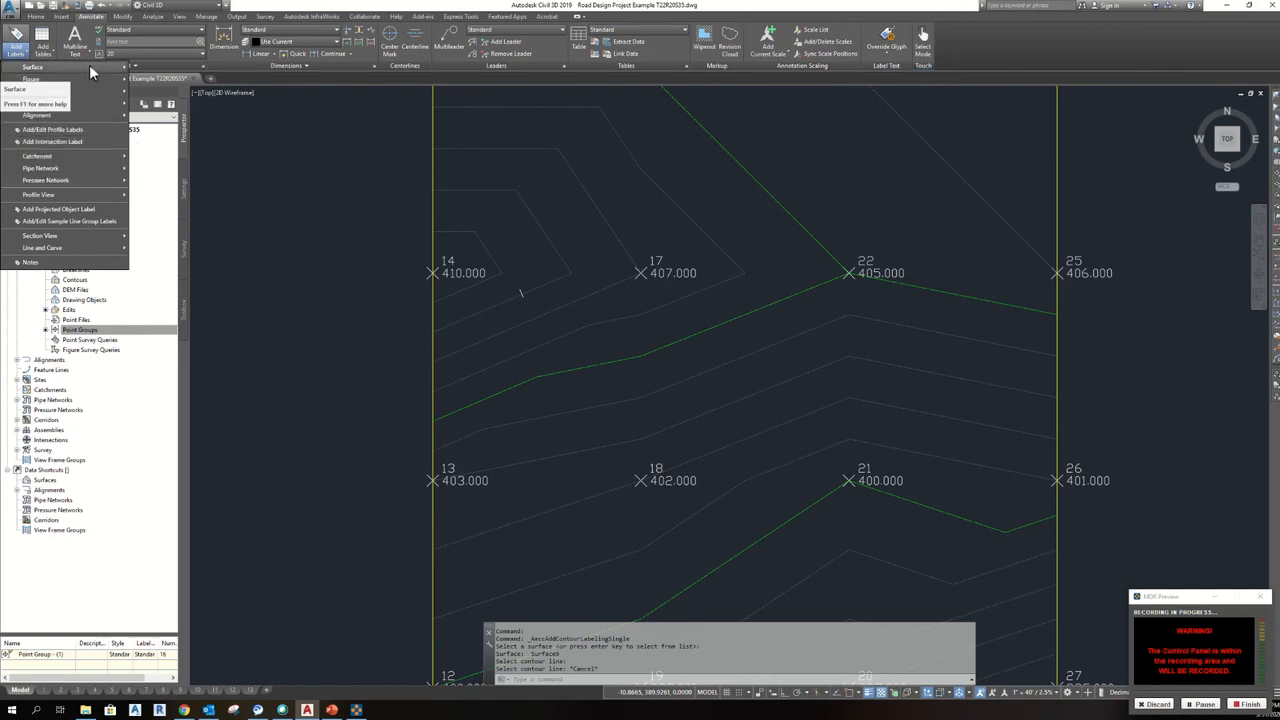
{"action": "mouse_move", "coordinate": [122, 67]}
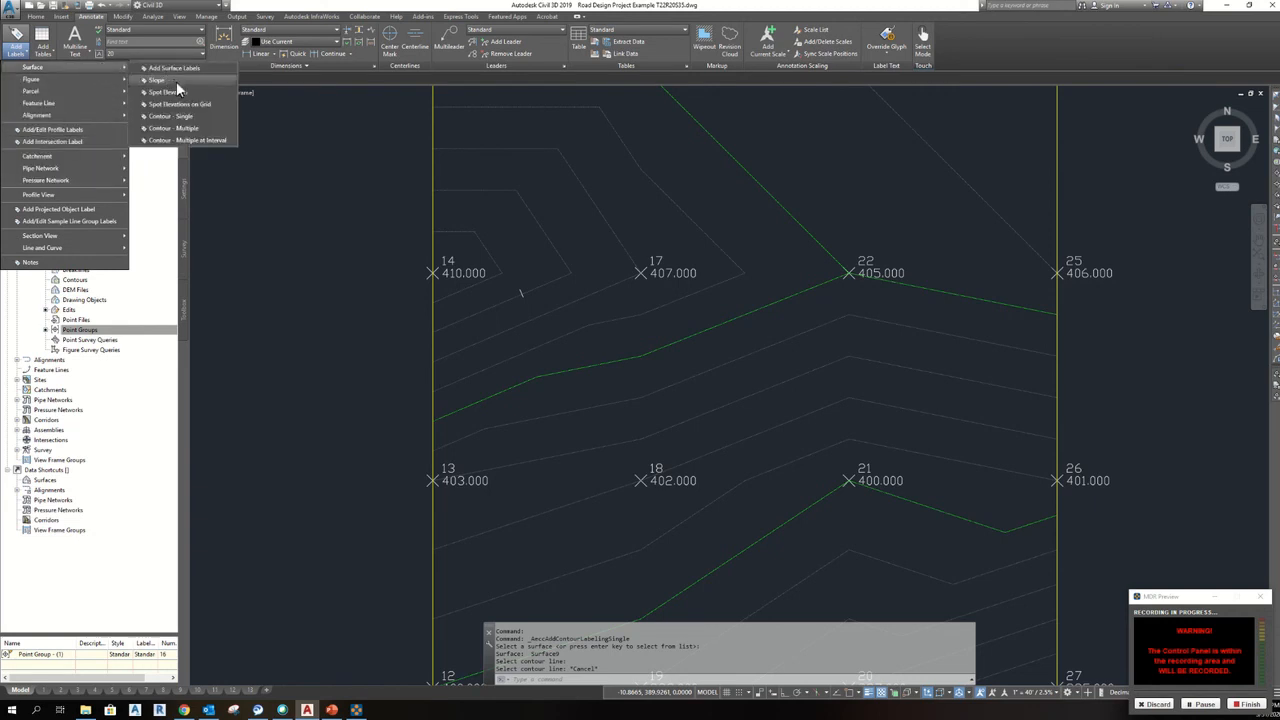
{"action": "left_click", "coordinate": [185, 130]}
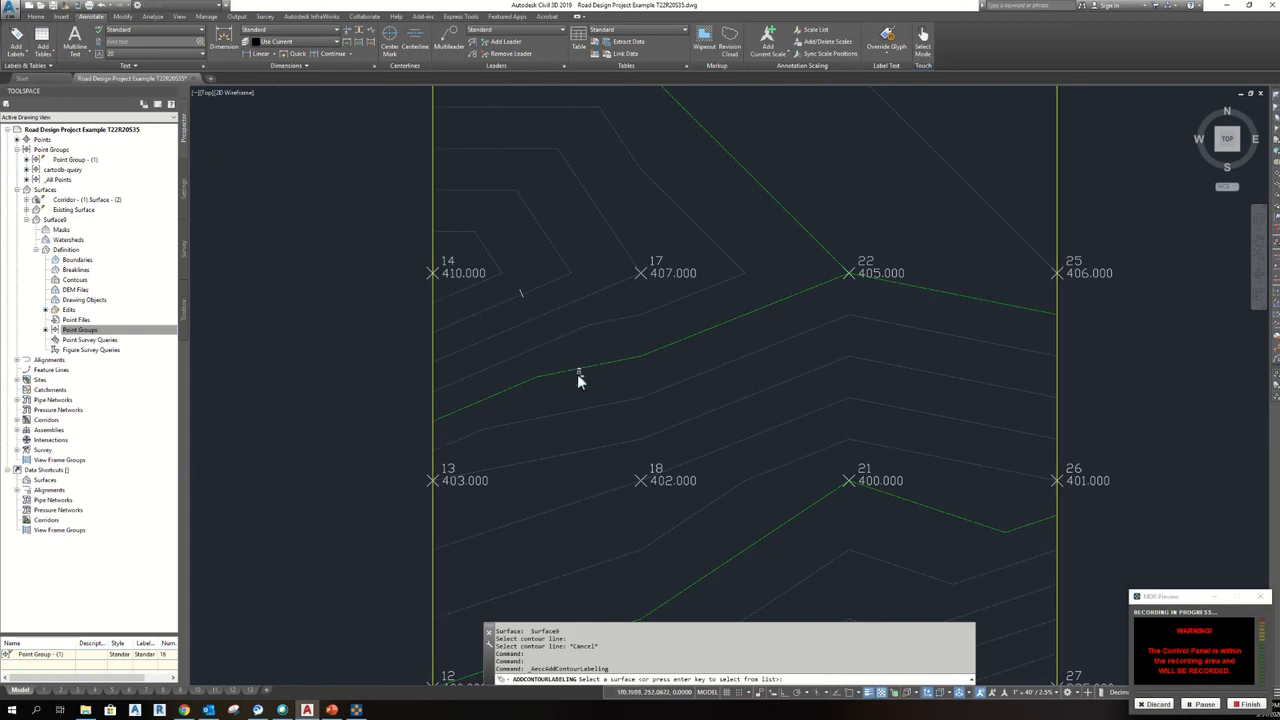
{"action": "left_click", "coordinate": [454, 352]}
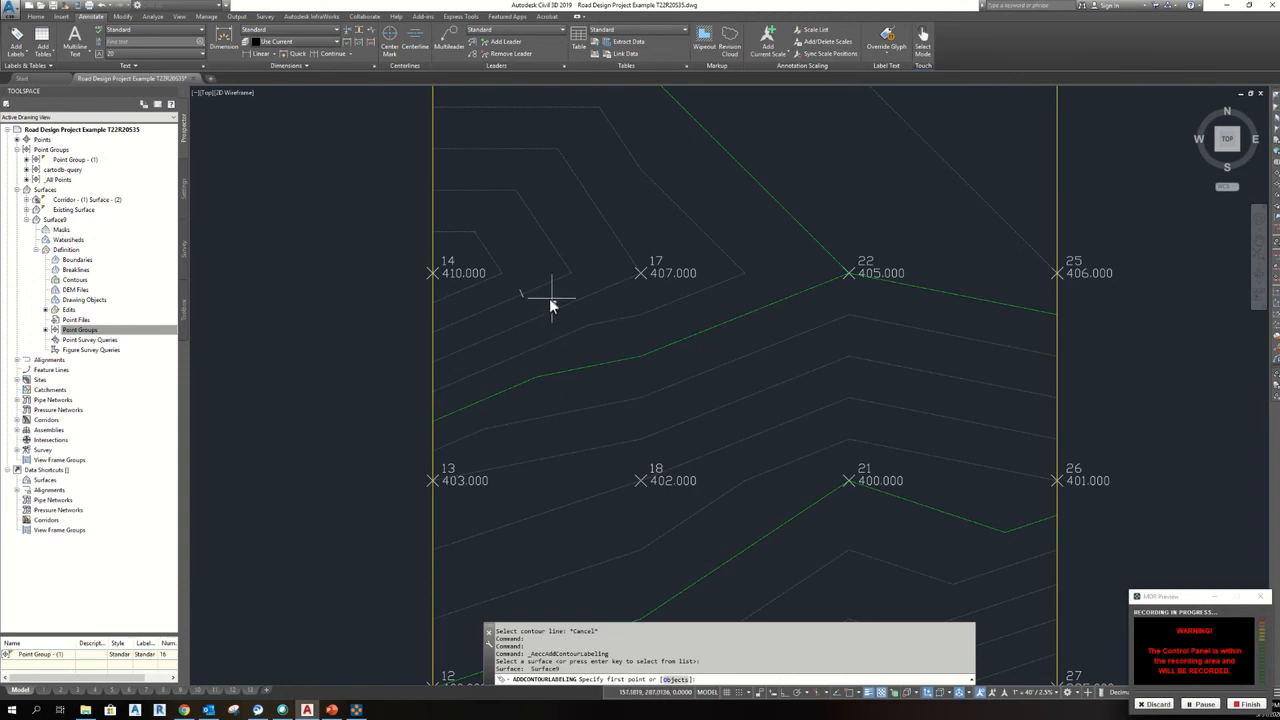
{"action": "left_click", "coordinate": [478, 262]}
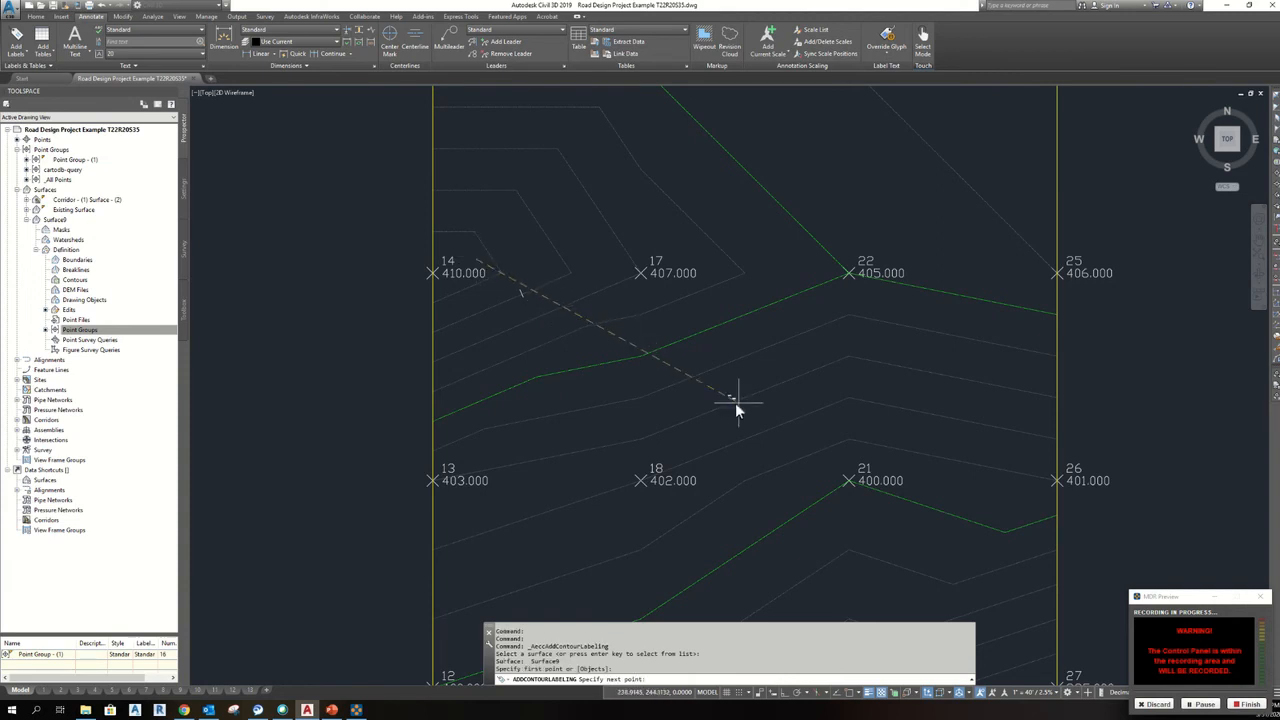
{"action": "left_click", "coordinate": [1029, 637]}
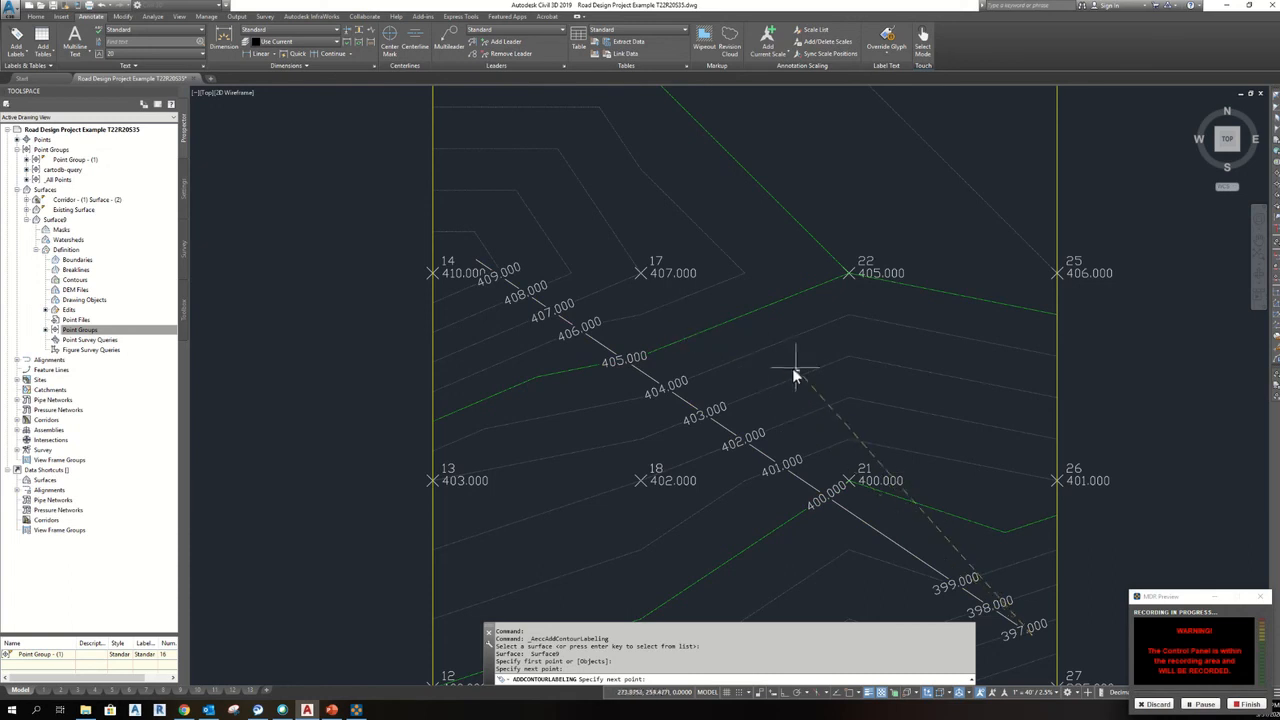
{"action": "key", "text": "Escape"}
{"action": "scroll", "coordinate": [662, 318], "scroll_direction": "down", "scroll_amount": 2}
{"action": "scroll", "coordinate": [847, 489], "scroll_direction": "up", "scroll_amount": 2}
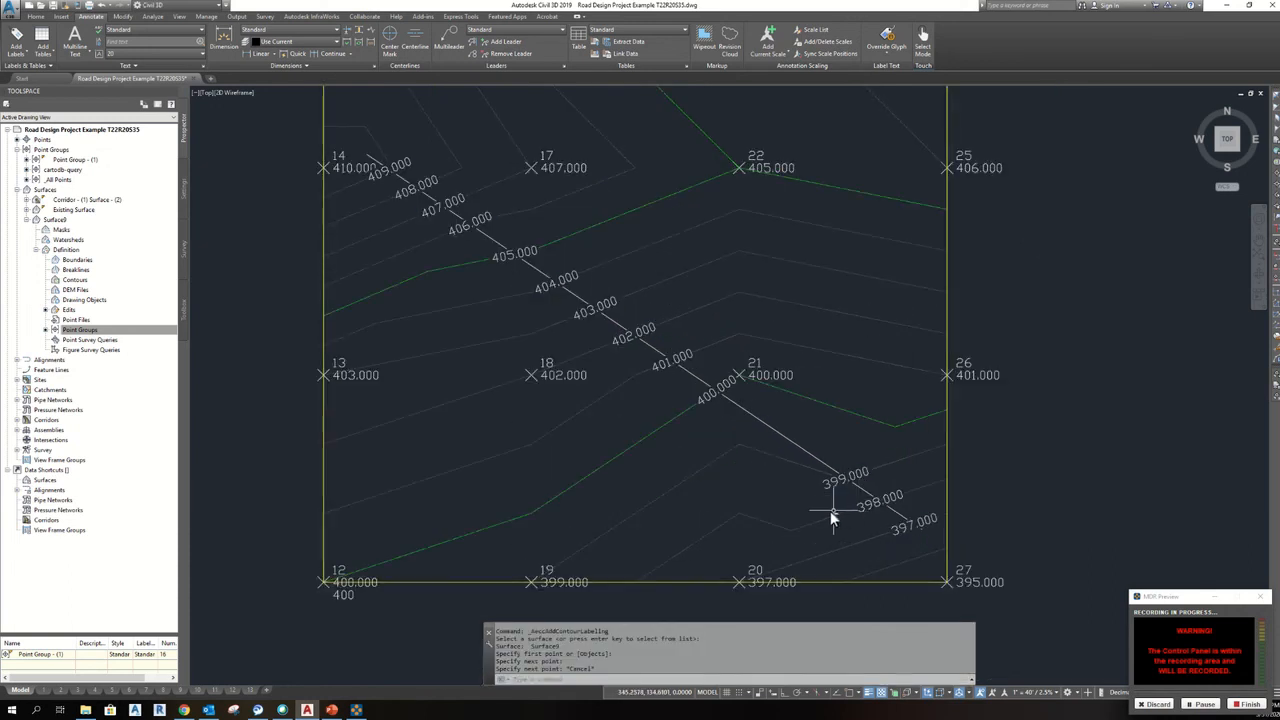
{"action": "mouse_move", "coordinate": [830, 511]}
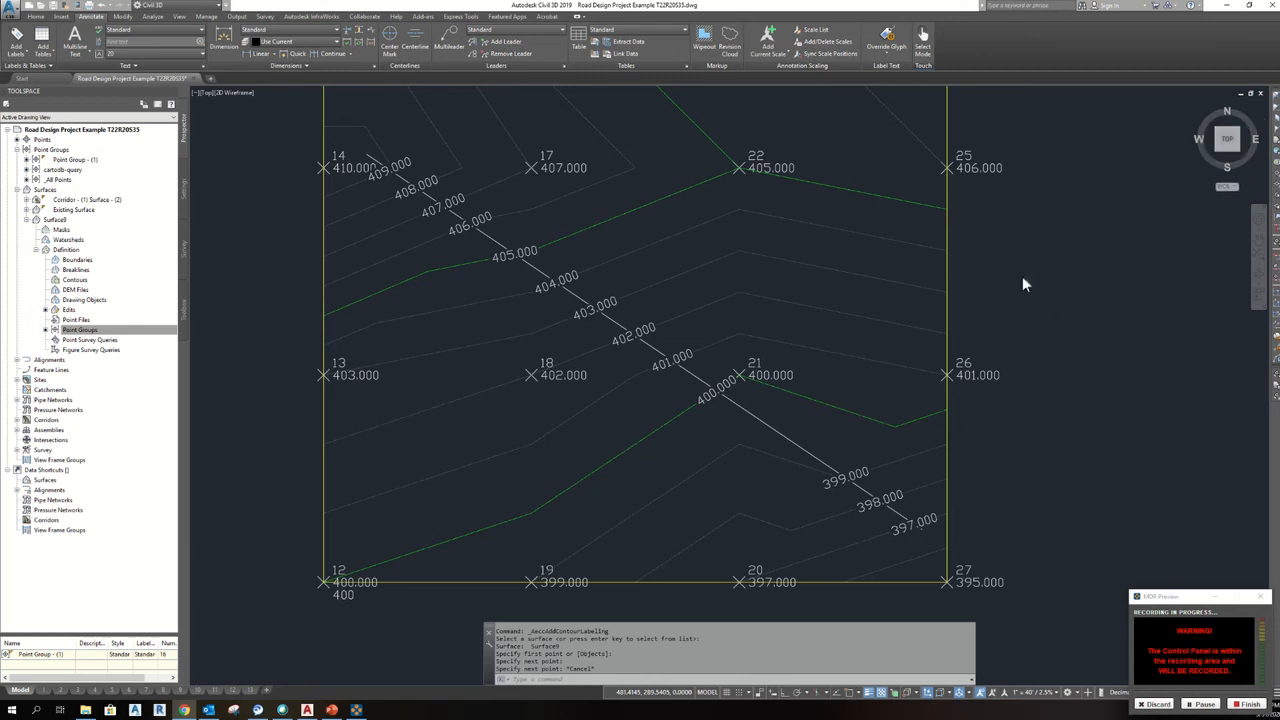
Step: Set the point label style of Point Group - (1) to Elevation Only and accept the change
{"action": "scroll", "coordinate": [780, 410], "scroll_direction": "down", "scroll_amount": 3}
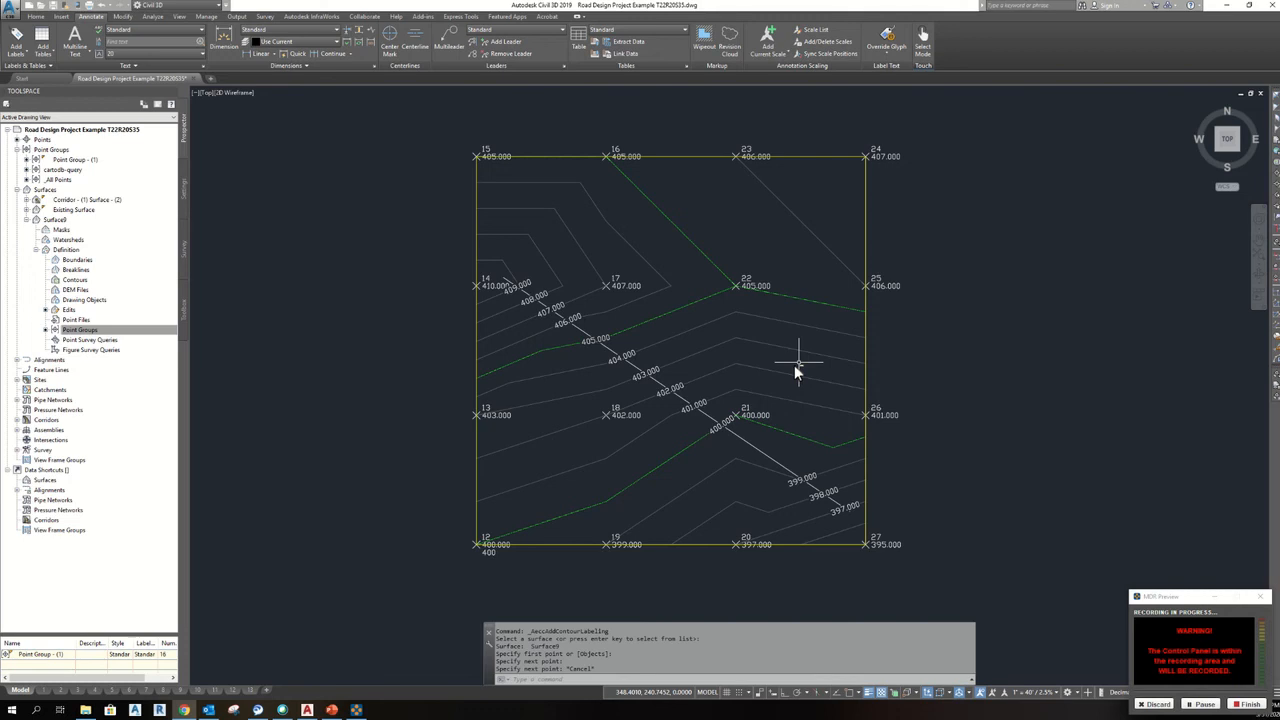
{"action": "left_click", "coordinate": [616, 286]}
{"action": "left_click", "coordinate": [614, 284]}
{"action": "right_click", "coordinate": [615, 284]}
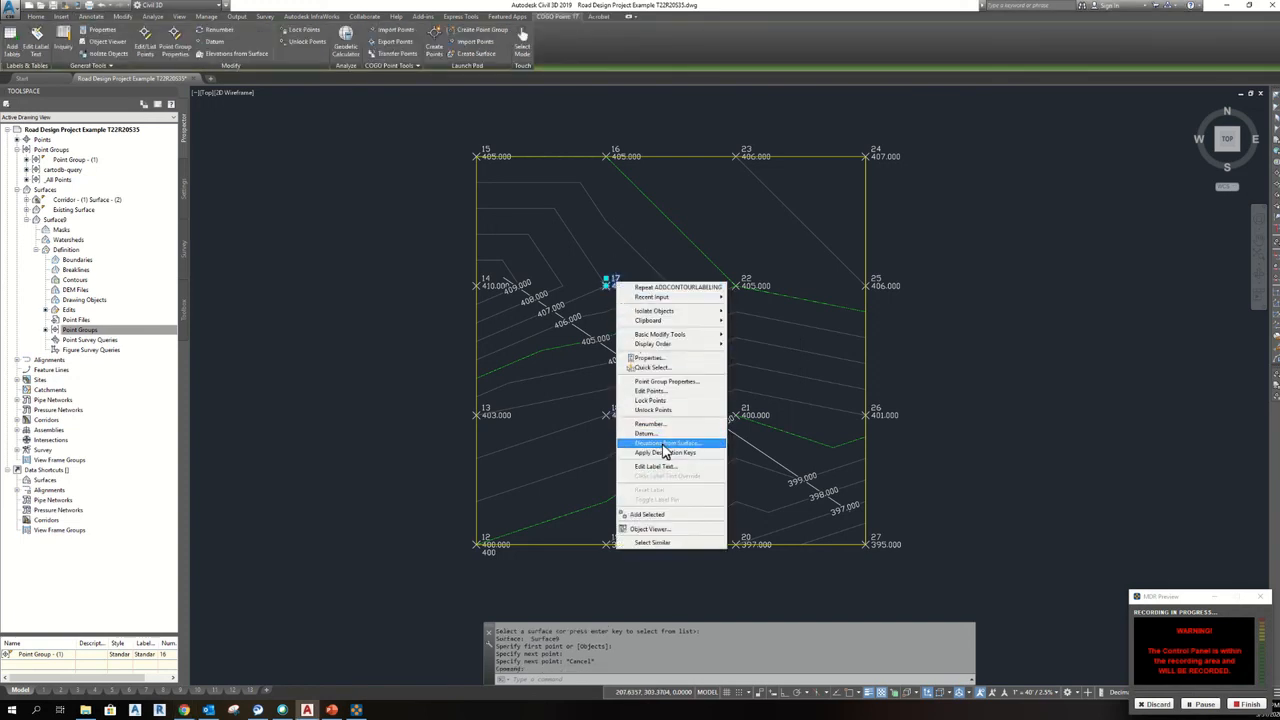
{"action": "left_click", "coordinate": [668, 381]}
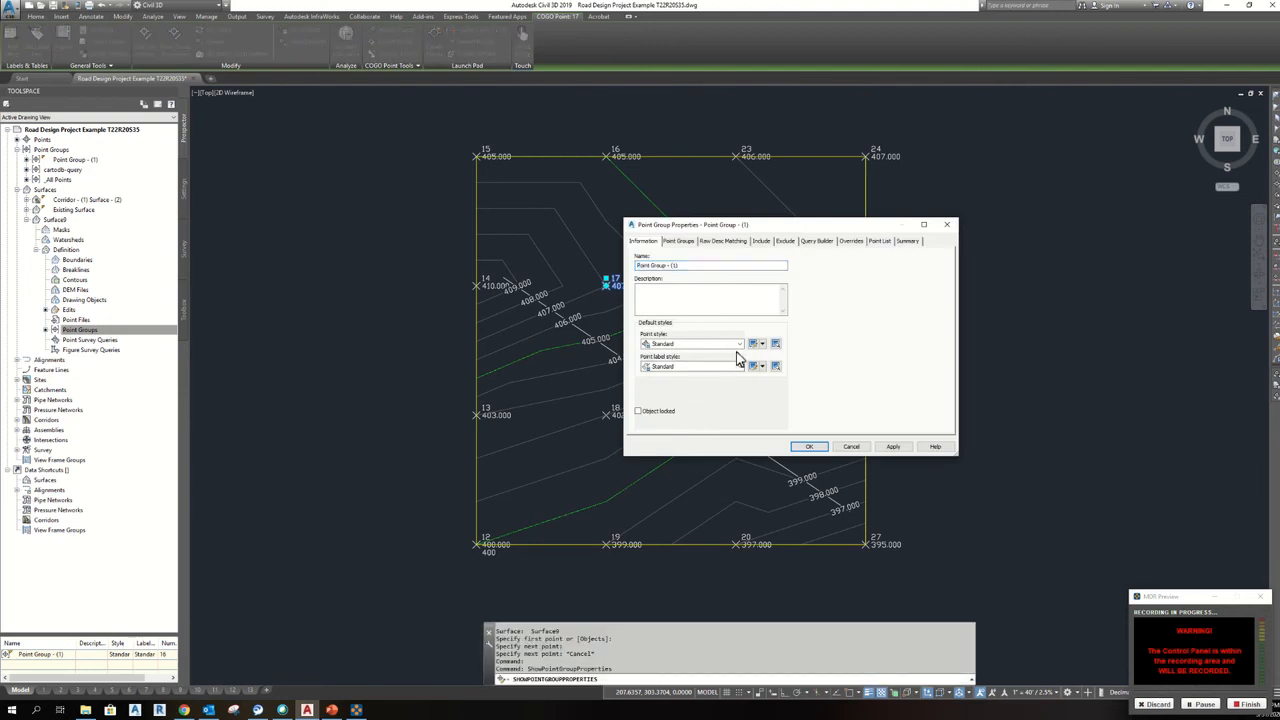
{"action": "left_click", "coordinate": [739, 367]}
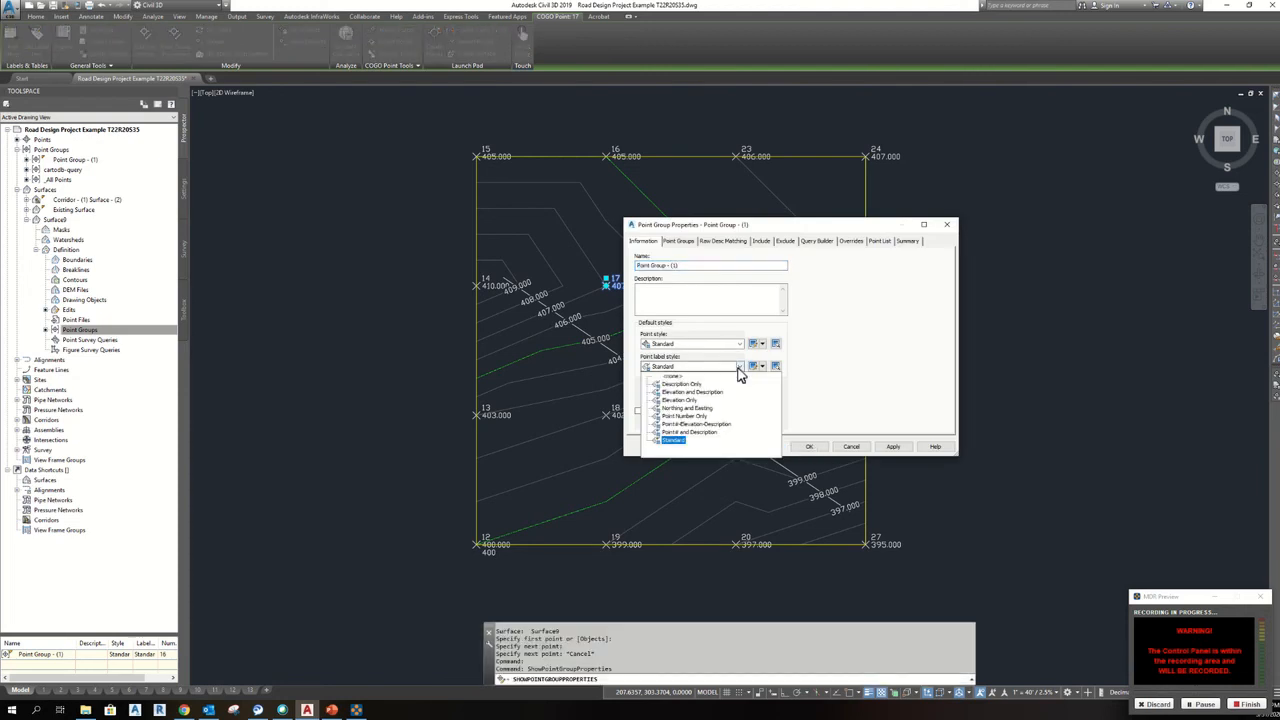
{"action": "left_click", "coordinate": [688, 400]}
{"action": "left_click", "coordinate": [893, 446]}
{"action": "left_click", "coordinate": [809, 446]}
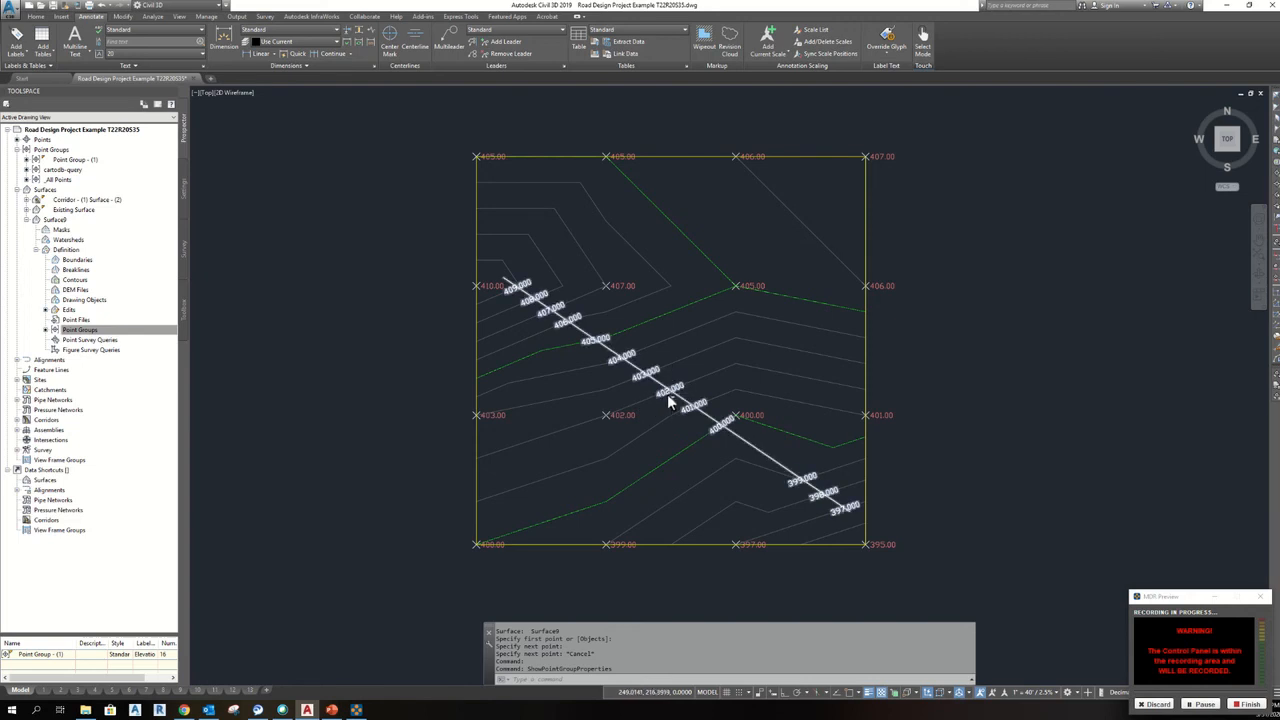
Step: Open the properties of the diagonal contour label line and widen the palette until the full property names are readable
{"action": "scroll", "coordinate": [662, 397], "scroll_direction": "up", "scroll_amount": 4}
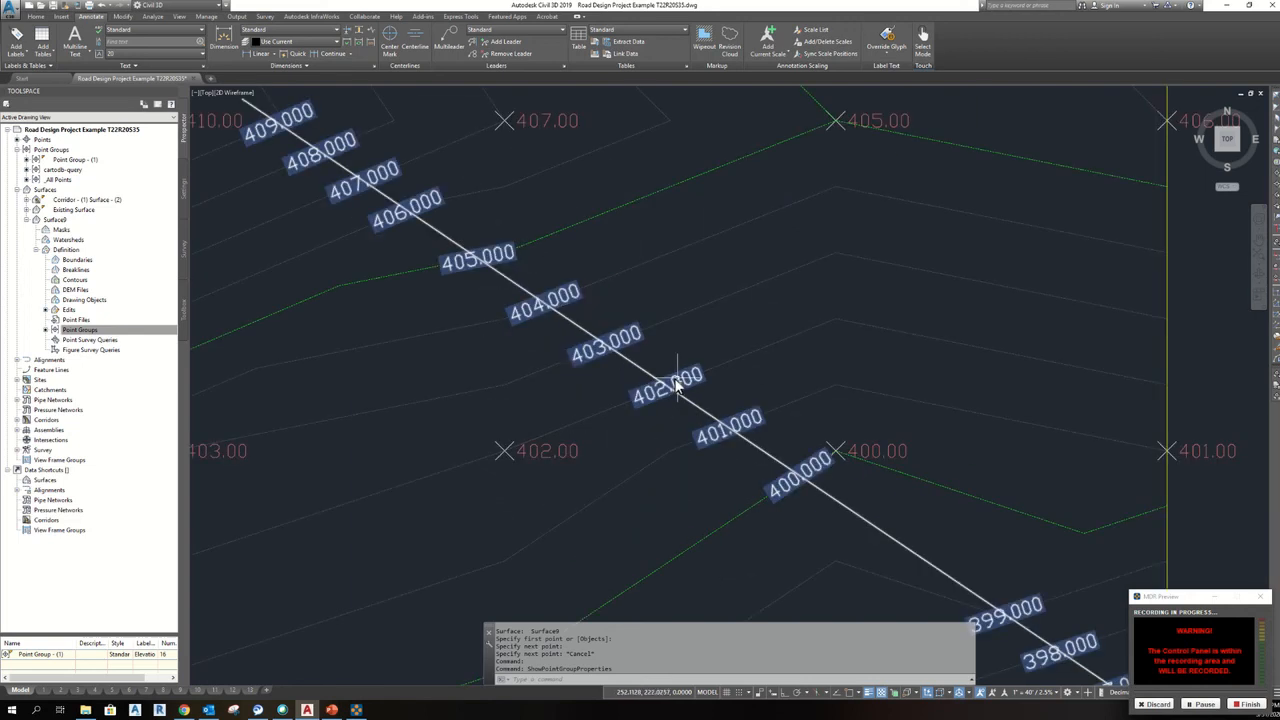
{"action": "left_click", "coordinate": [675, 381]}
{"action": "right_click", "coordinate": [676, 382]}
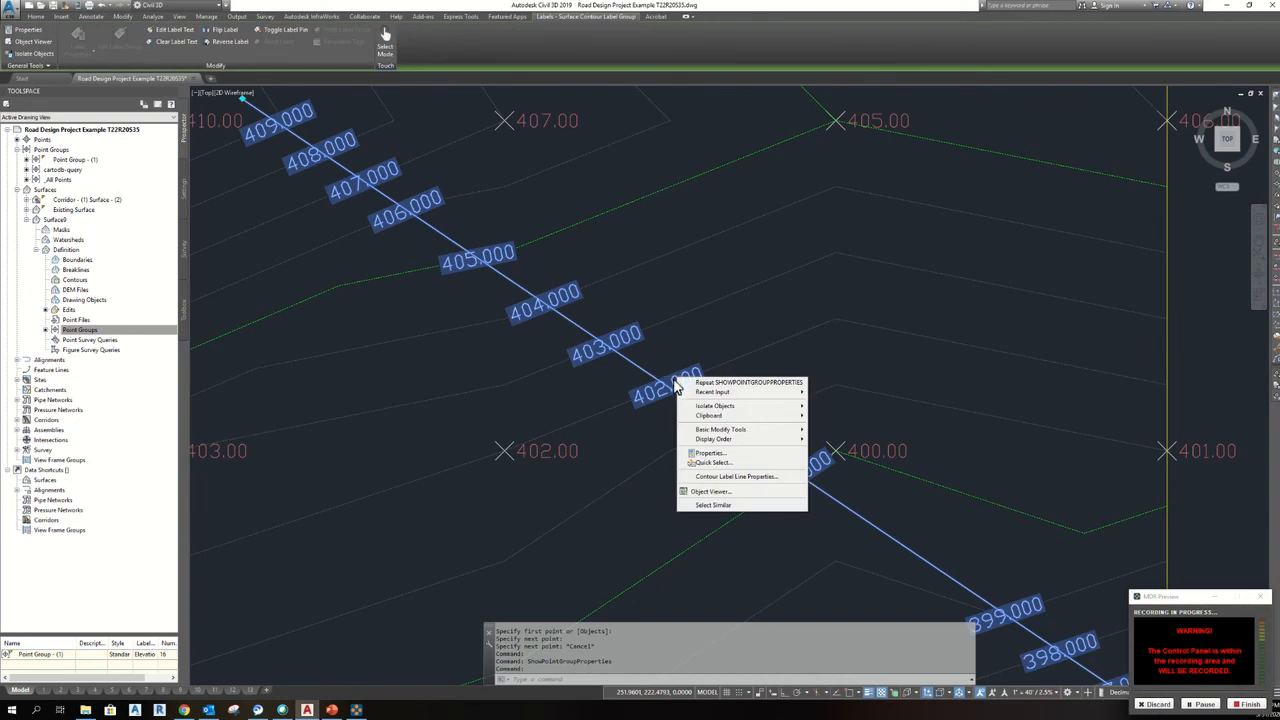
{"action": "left_click", "coordinate": [716, 480]}
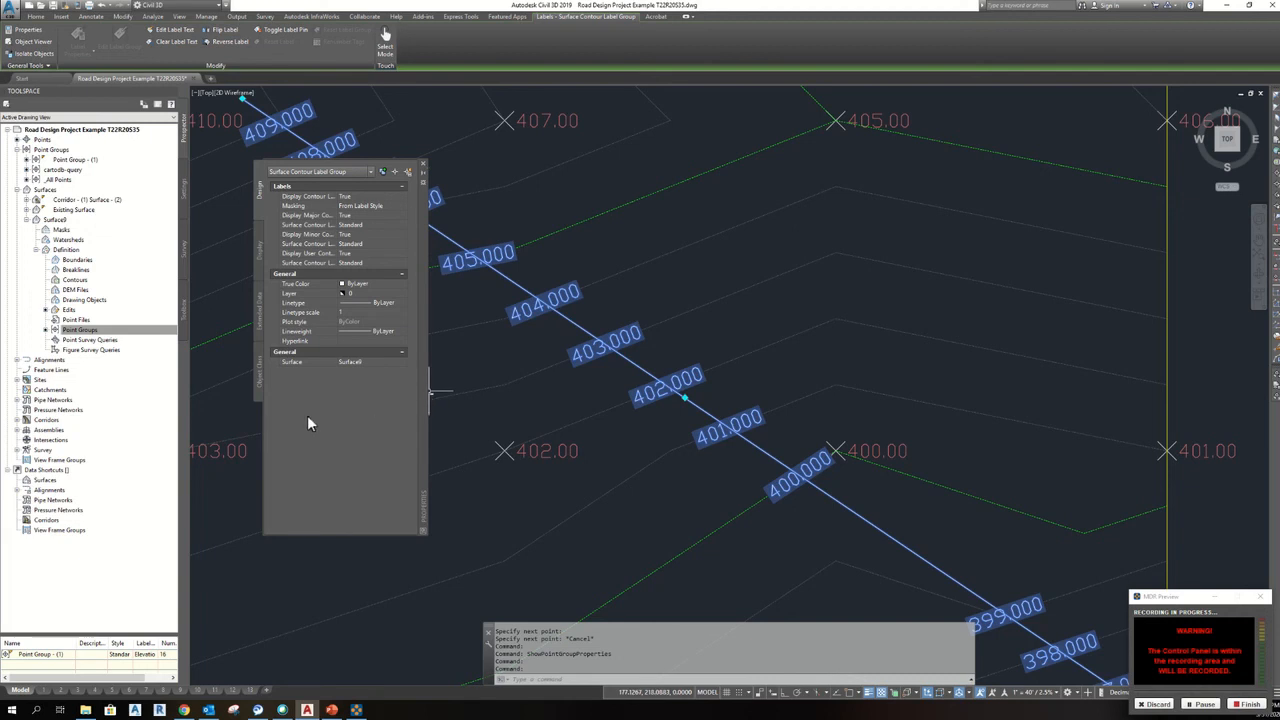
{"action": "left_click_drag", "start_coordinate": [260, 430], "coordinate": [211, 416]}
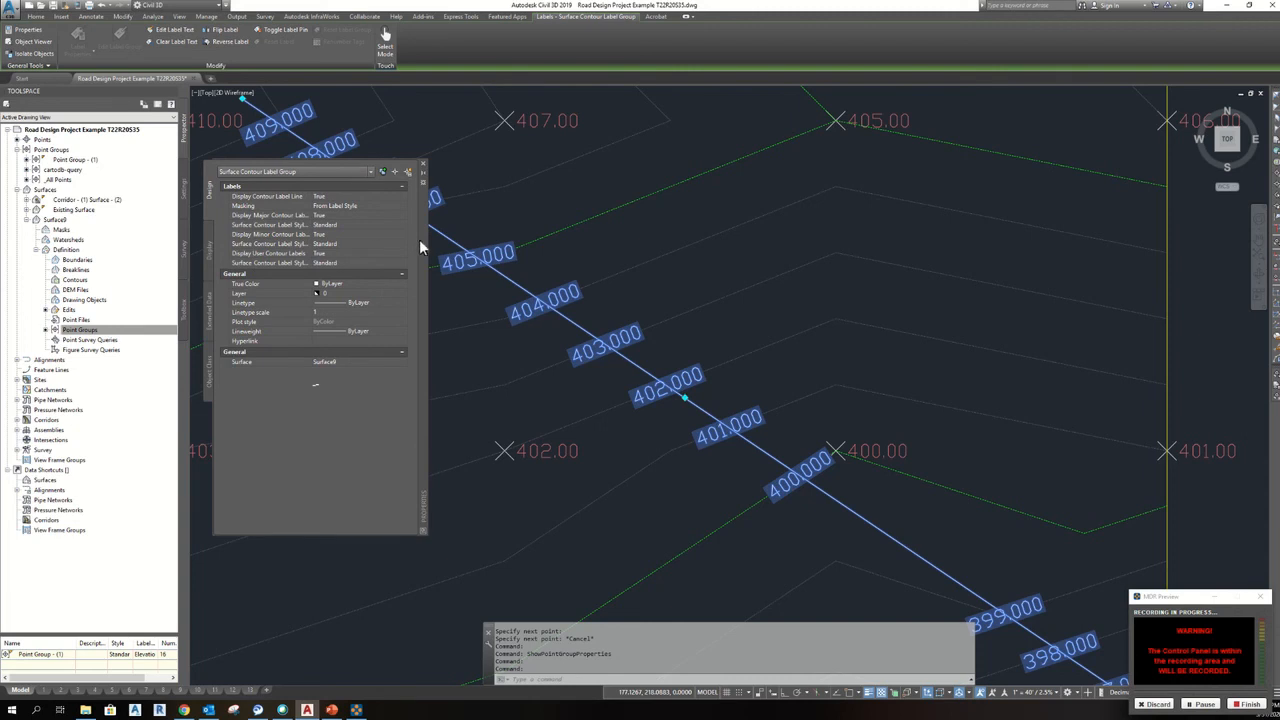
{"action": "left_click_drag", "start_coordinate": [419, 239], "coordinate": [547, 232]}
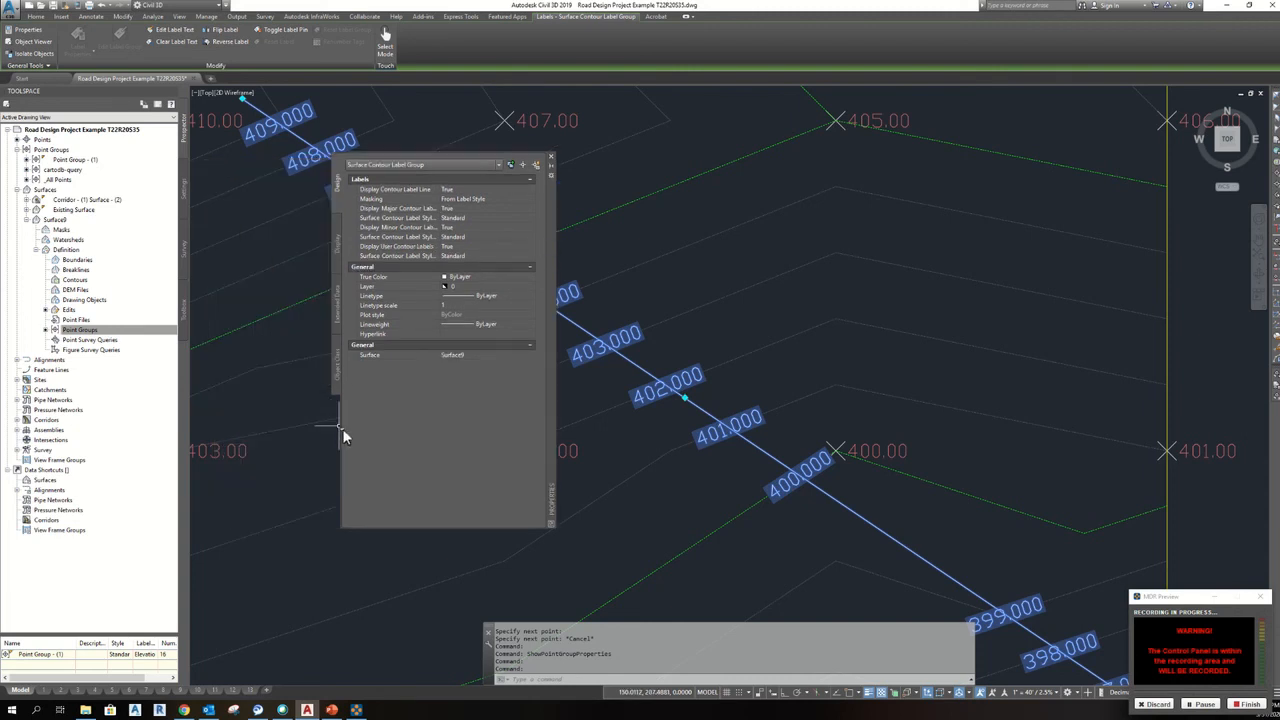
{"action": "left_click_drag", "start_coordinate": [337, 428], "coordinate": [253, 436]}
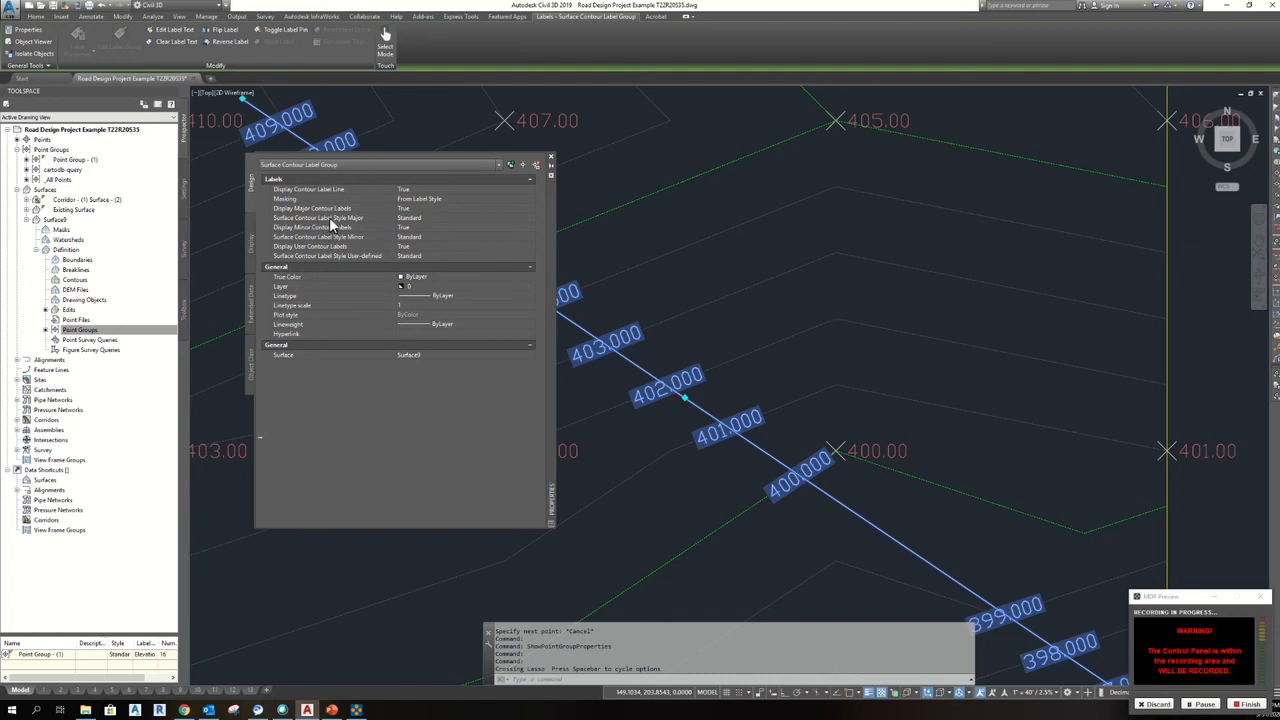
Step: Open the Standard label style used for the label group's major contours in the Label Style Composer
{"action": "left_click", "coordinate": [419, 219]}
{"action": "left_click", "coordinate": [528, 219]}
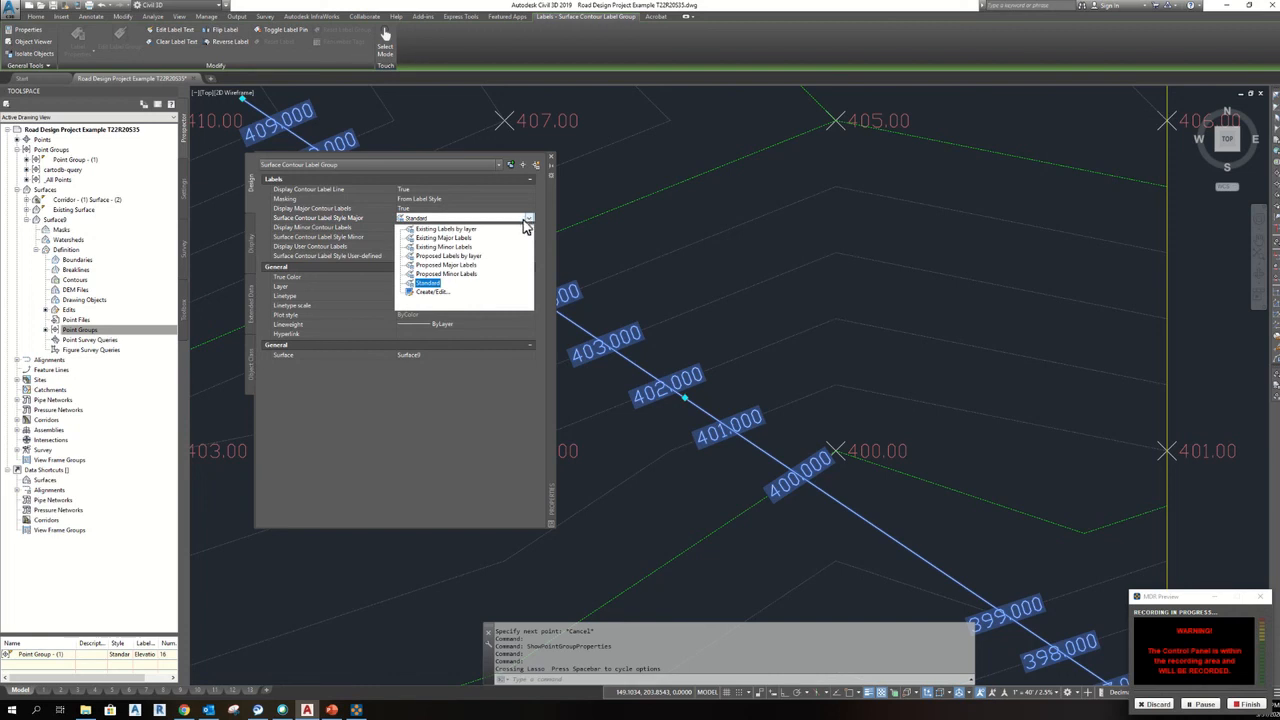
{"action": "left_click", "coordinate": [428, 285]}
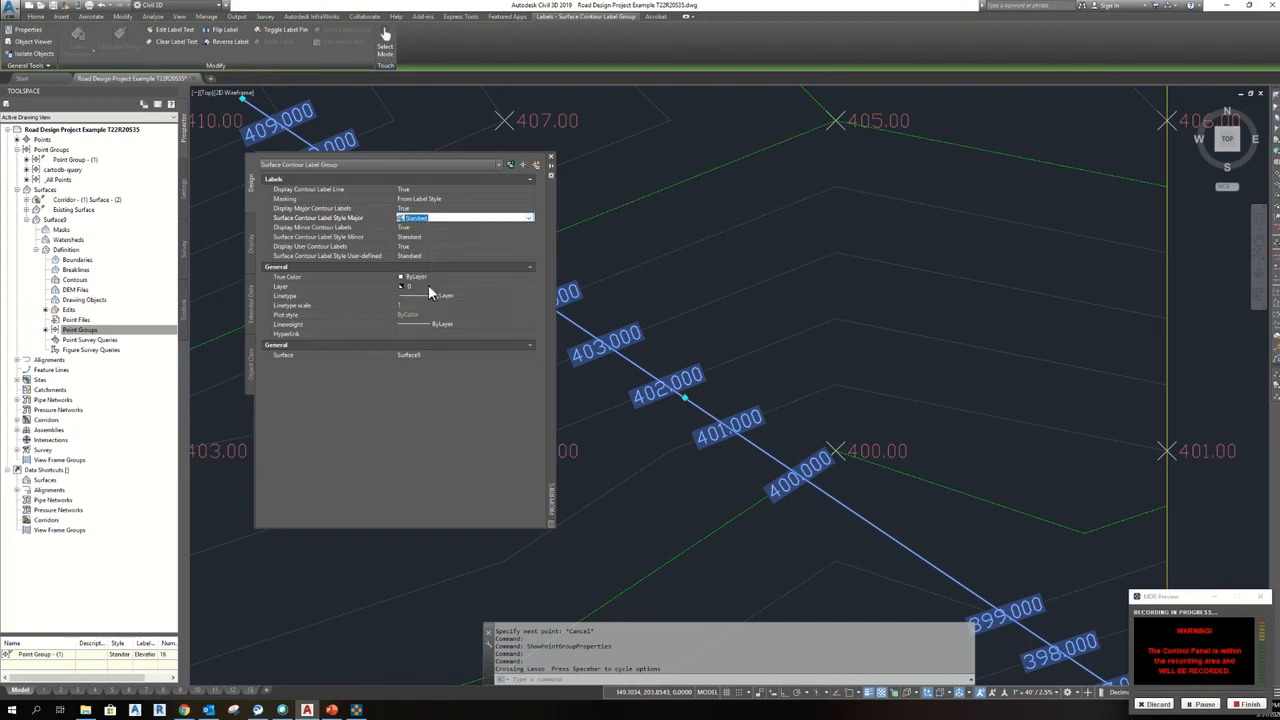
{"action": "left_click", "coordinate": [431, 218]}
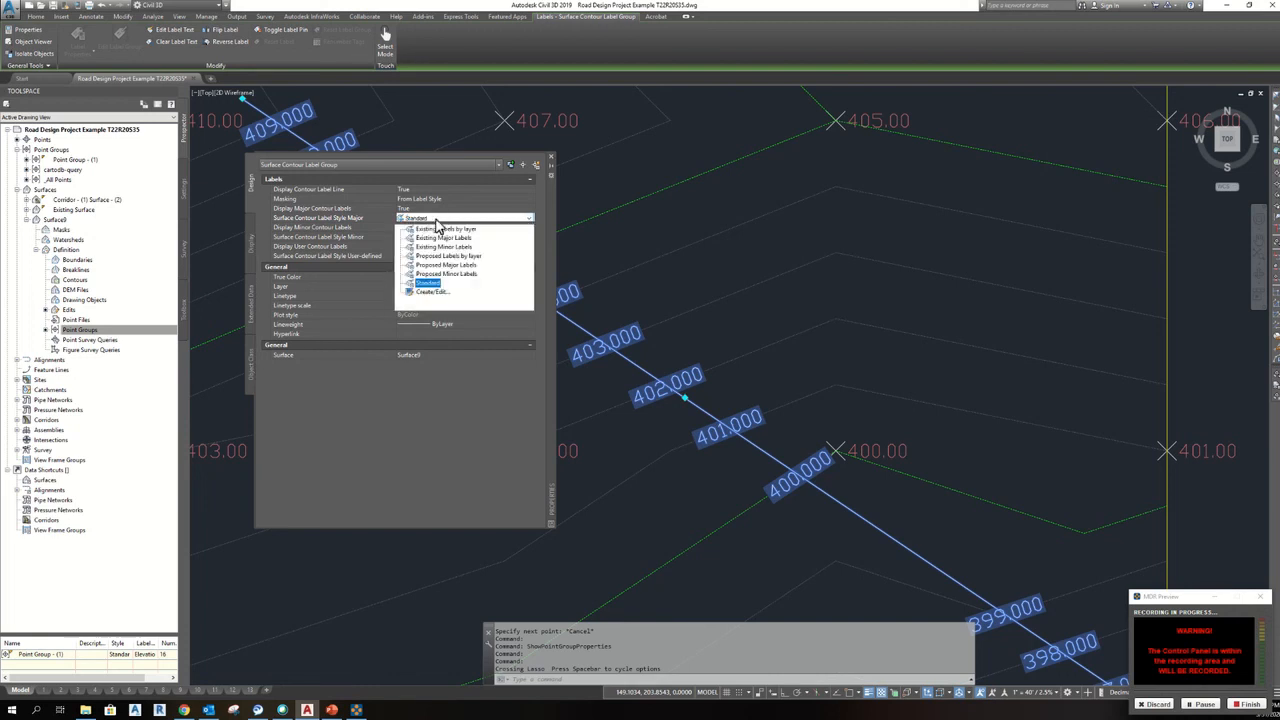
{"action": "left_click", "coordinate": [430, 291]}
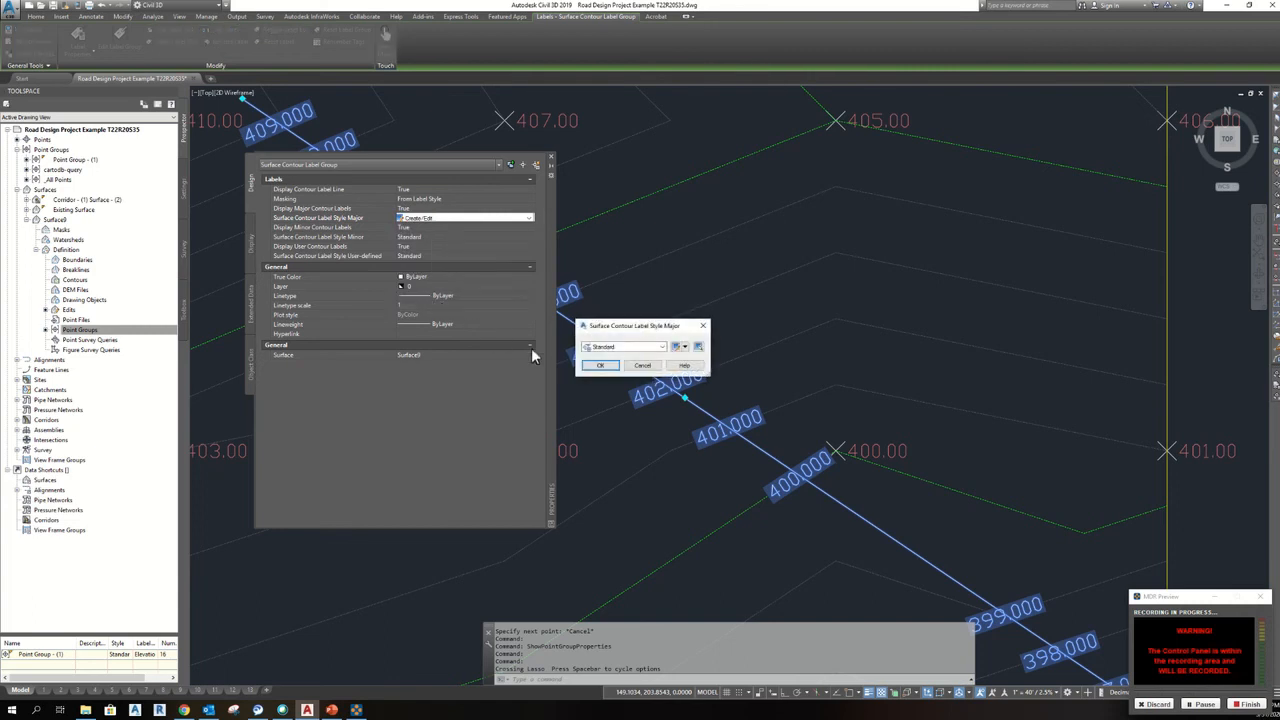
{"action": "left_click", "coordinate": [676, 348]}
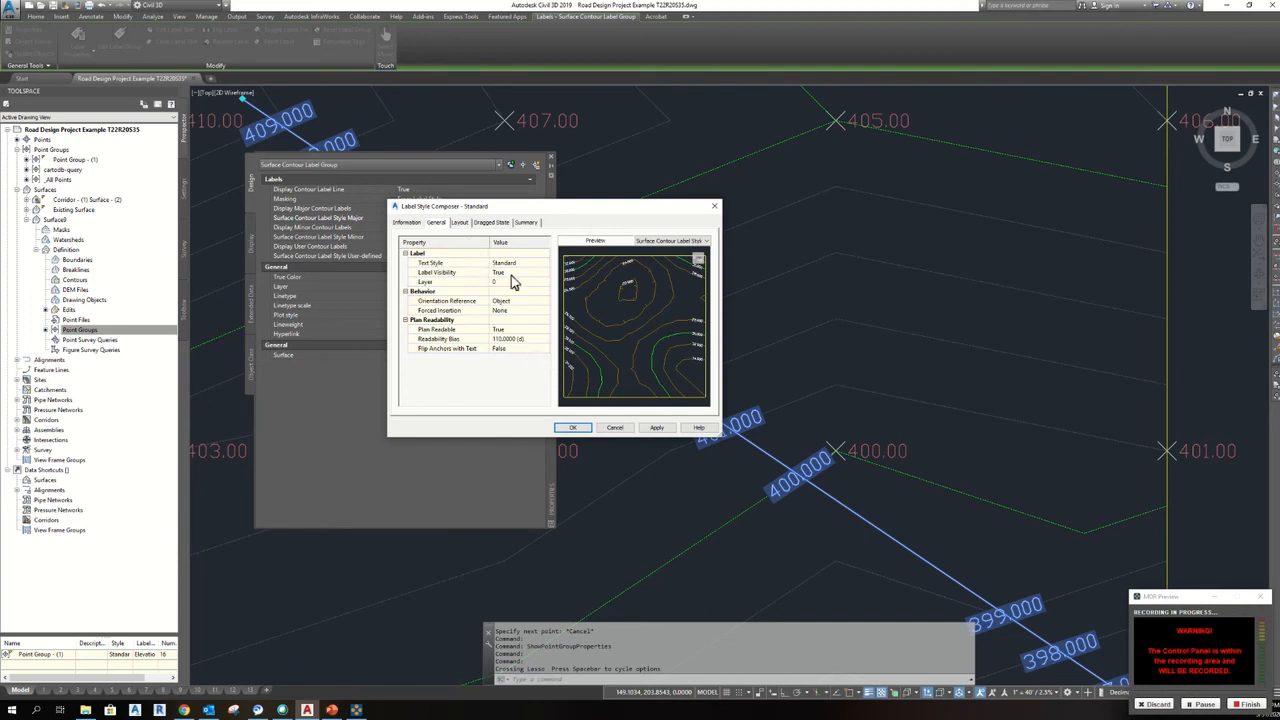
Step: Set the precision of the Surface Elevation text component to 1 in the Standard label style's layout and update its contents
{"action": "left_click", "coordinate": [461, 223]}
{"action": "left_click", "coordinate": [524, 333]}
{"action": "left_click", "coordinate": [537, 334]}
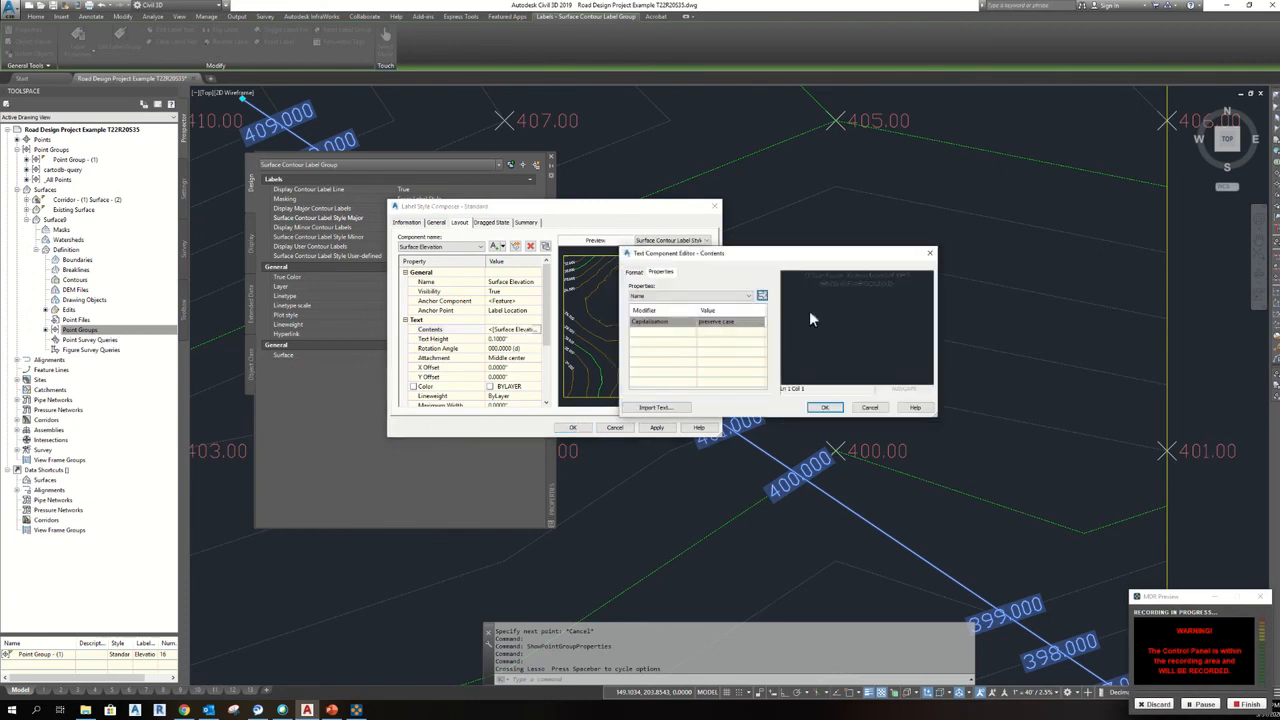
{"action": "left_click_drag", "start_coordinate": [894, 285], "coordinate": [784, 283]}
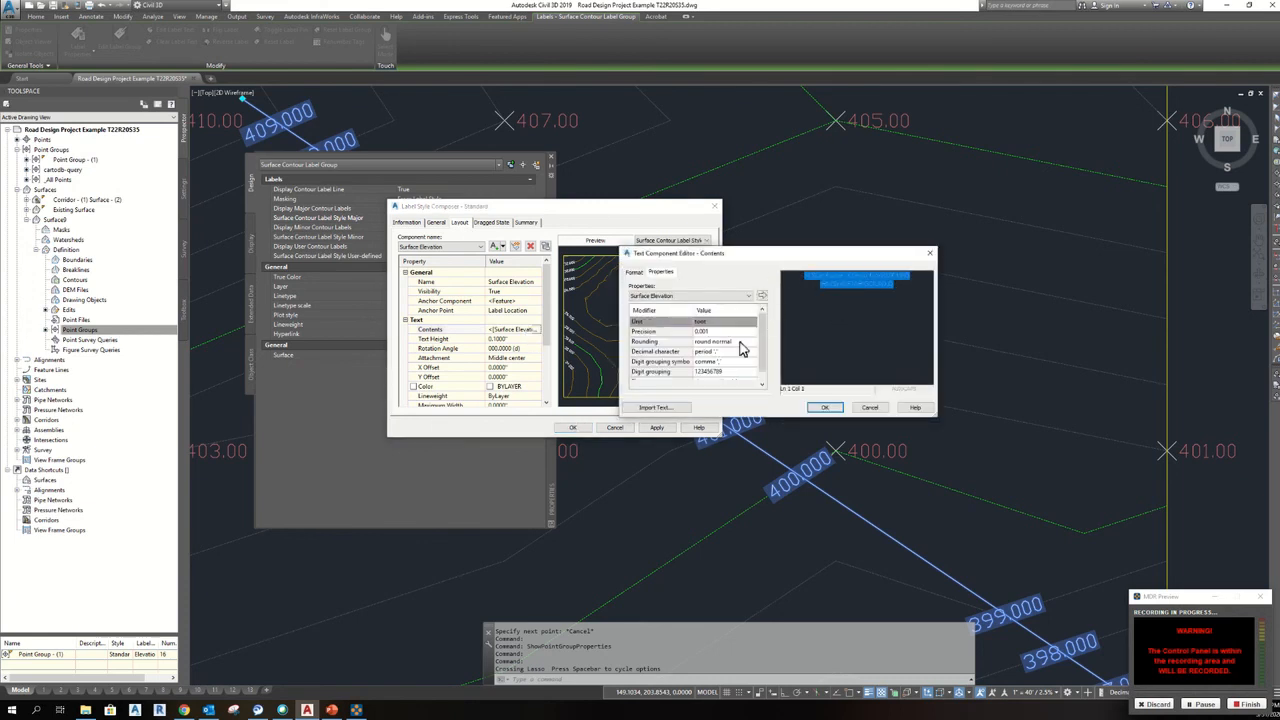
{"action": "left_click", "coordinate": [713, 331]}
{"action": "left_click", "coordinate": [713, 331]}
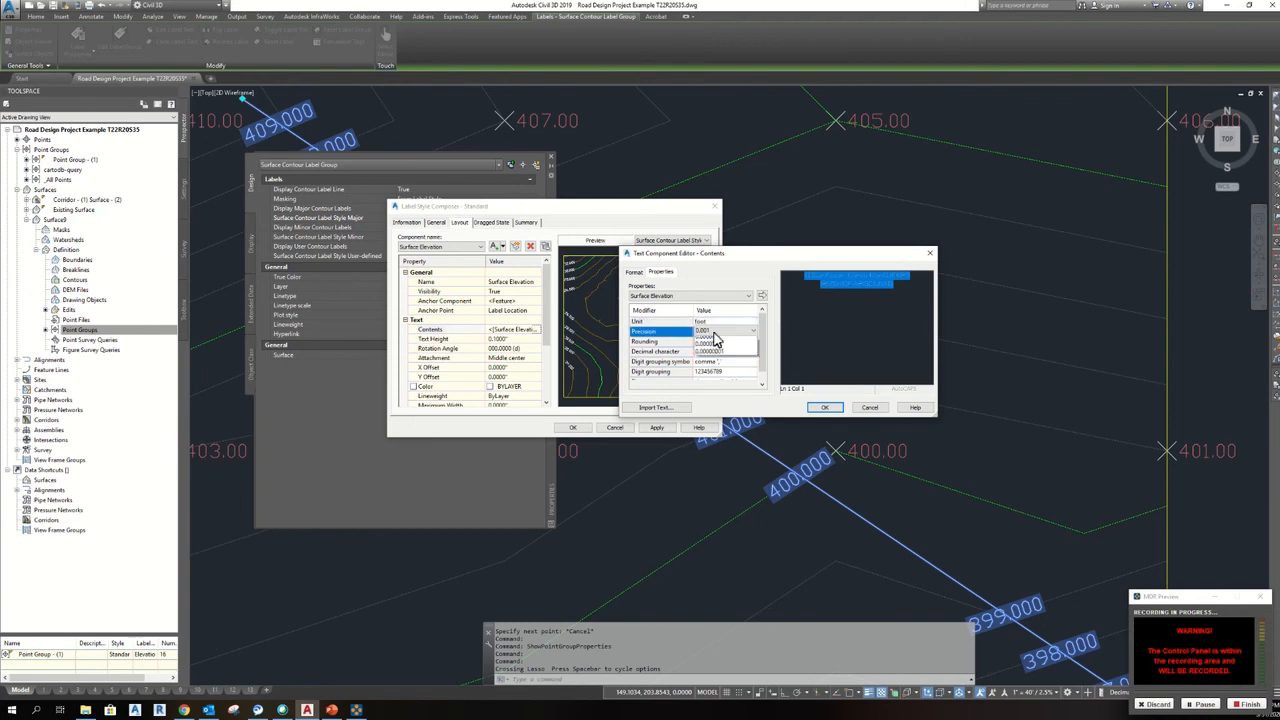
{"action": "left_click", "coordinate": [713, 331]}
{"action": "left_click", "coordinate": [702, 342]}
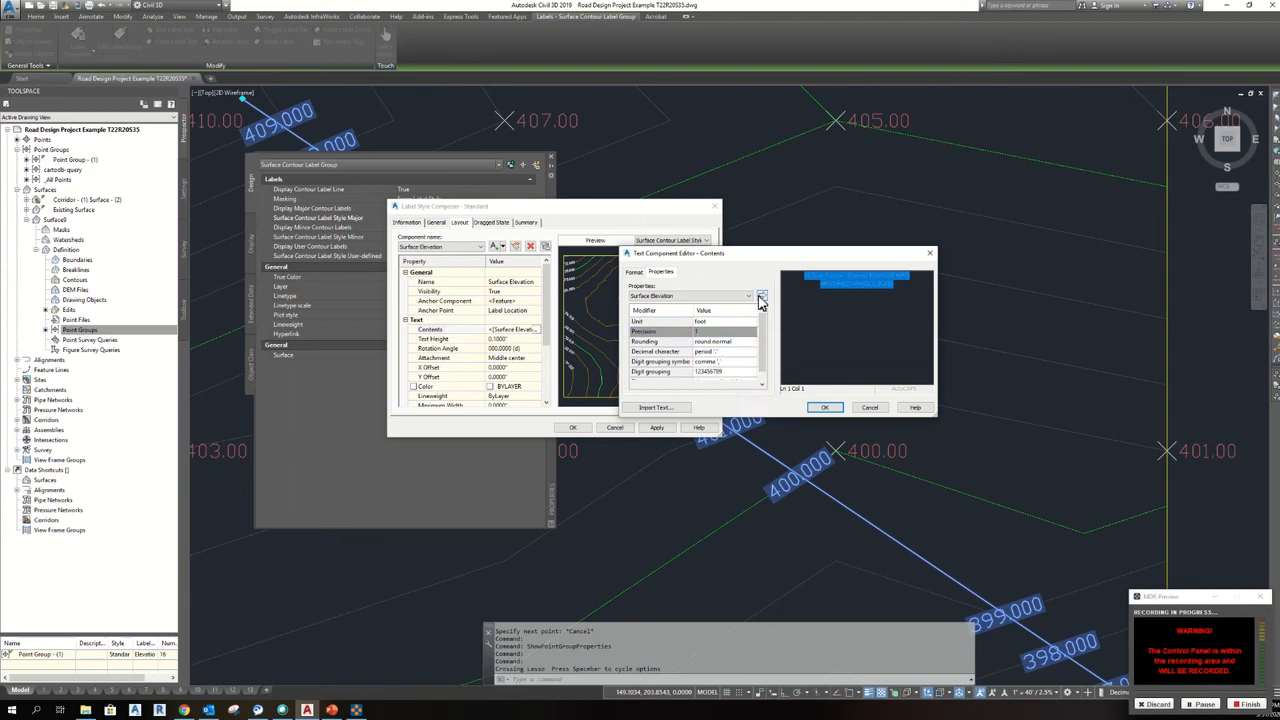
{"action": "left_click", "coordinate": [825, 407]}
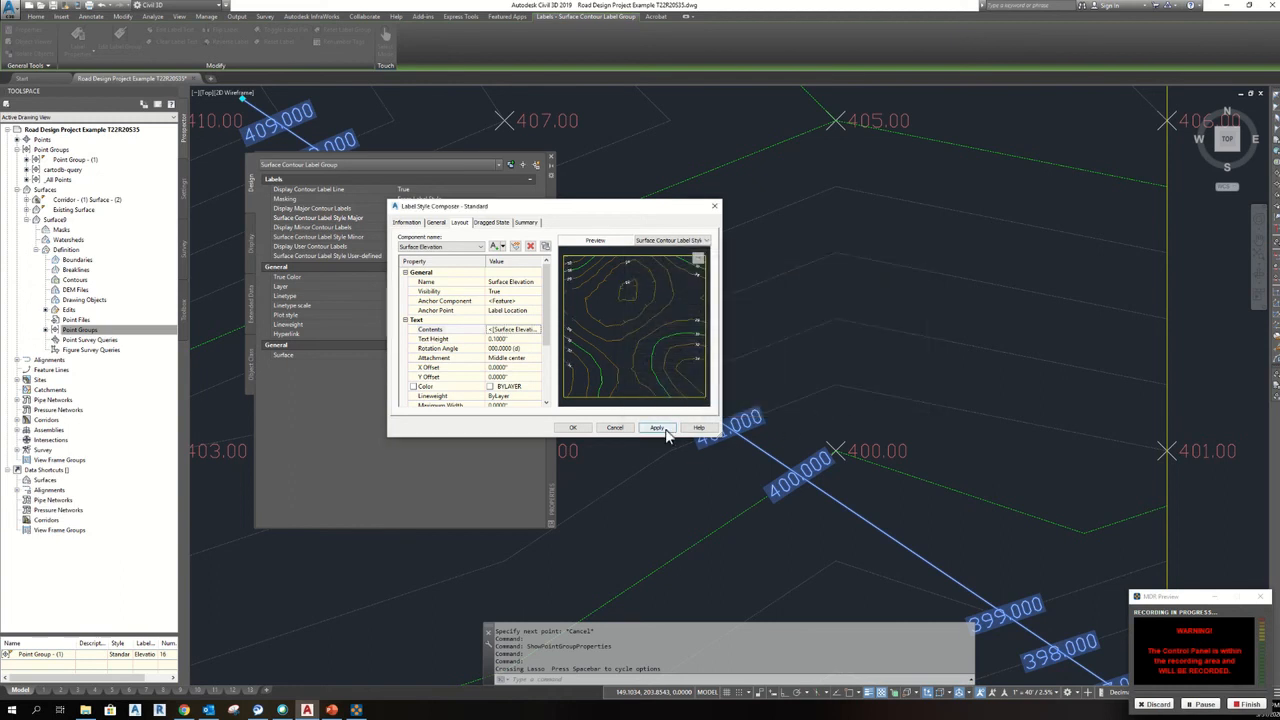
Step: Accept the edited Standard style for the major contour labels and close the label group's properties
{"action": "left_click", "coordinate": [575, 430]}
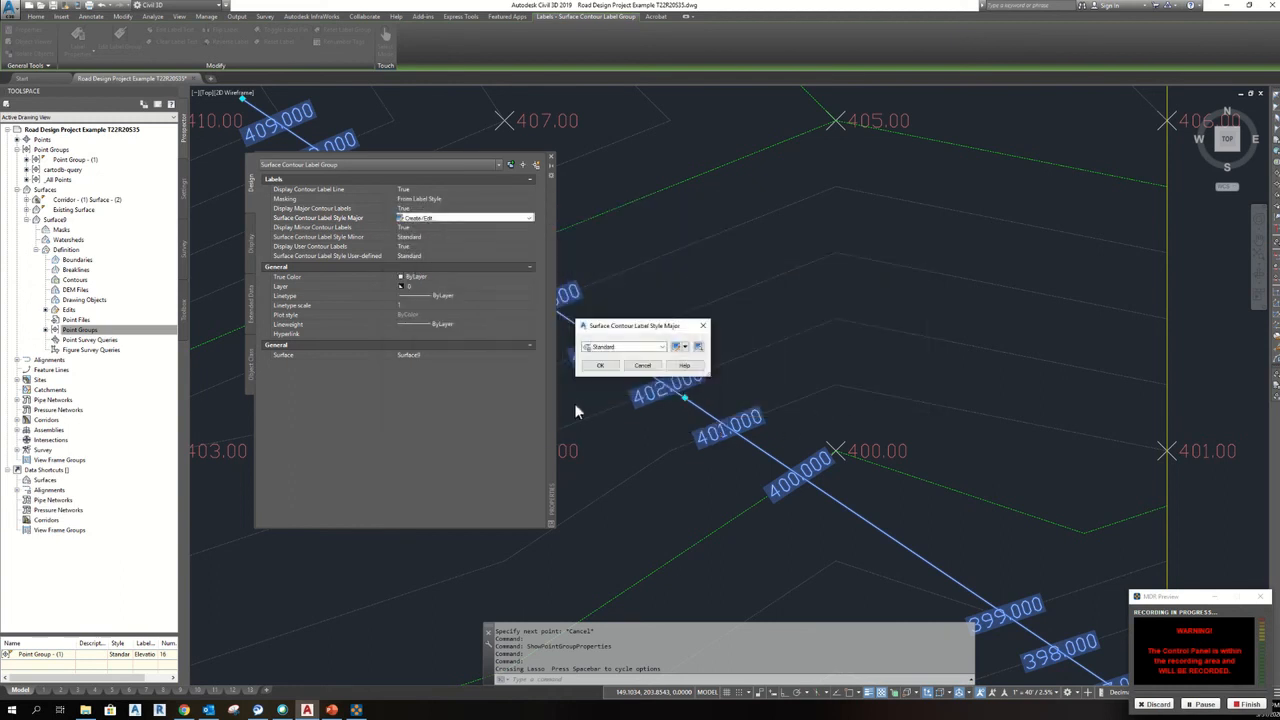
{"action": "left_click", "coordinate": [607, 374]}
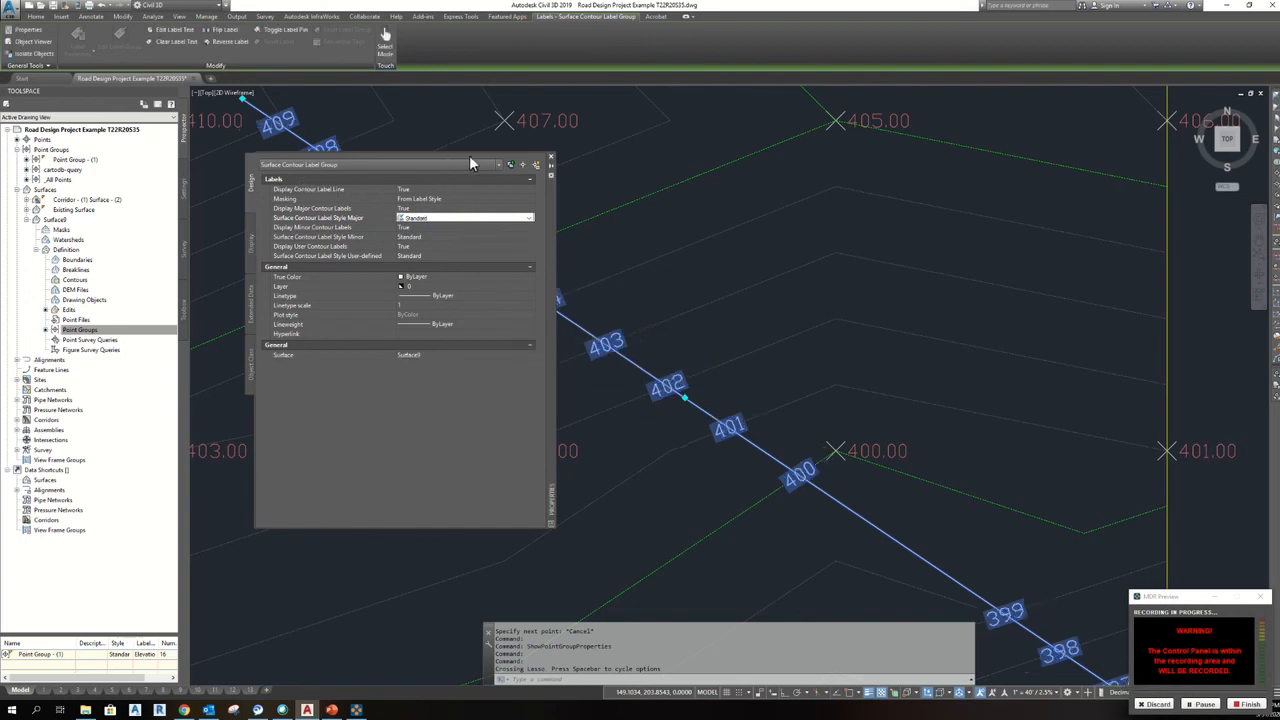
{"action": "left_click", "coordinate": [551, 163]}
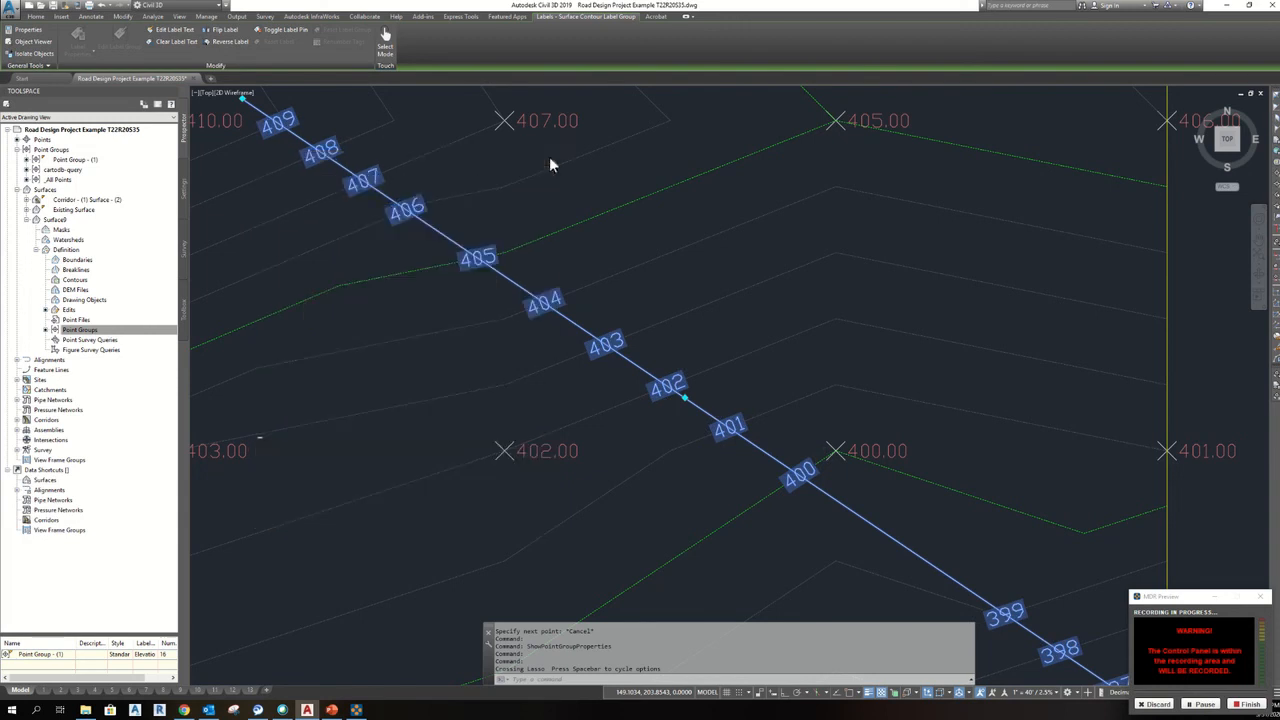
{"action": "scroll", "coordinate": [908, 414], "scroll_direction": "down", "scroll_amount": 2}
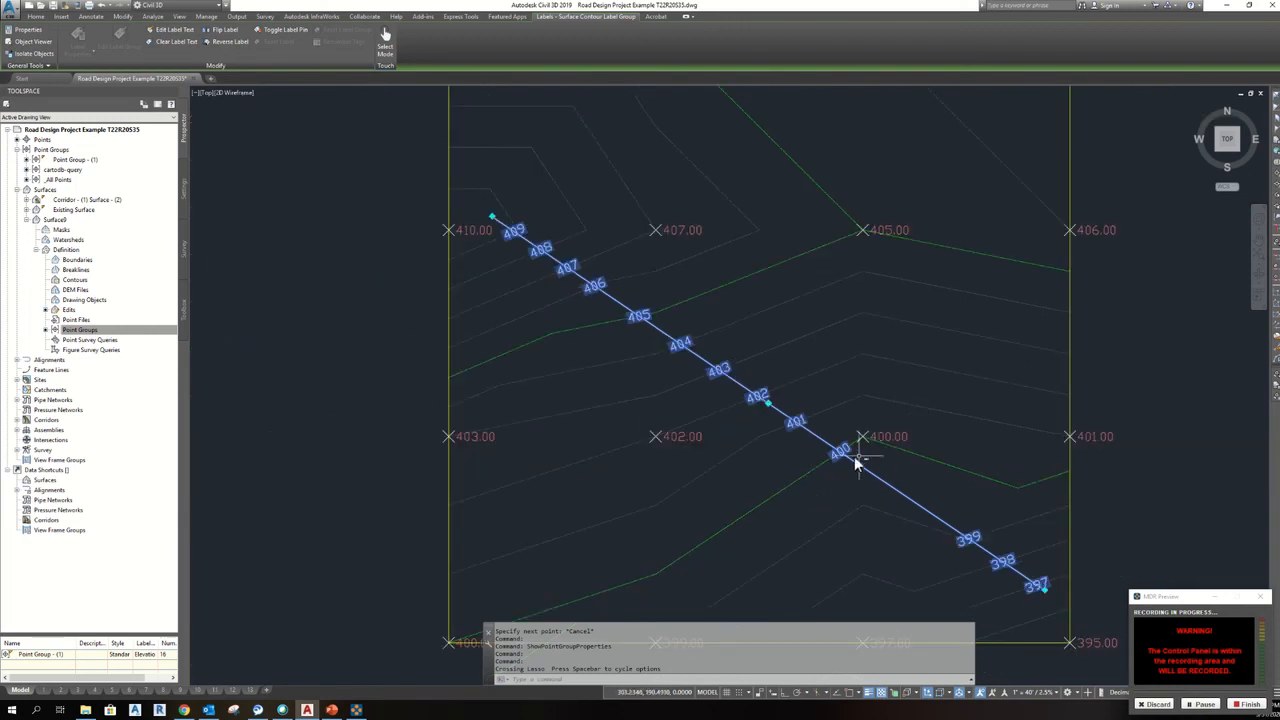
{"action": "scroll", "coordinate": [779, 432], "scroll_direction": "down", "scroll_amount": 2}
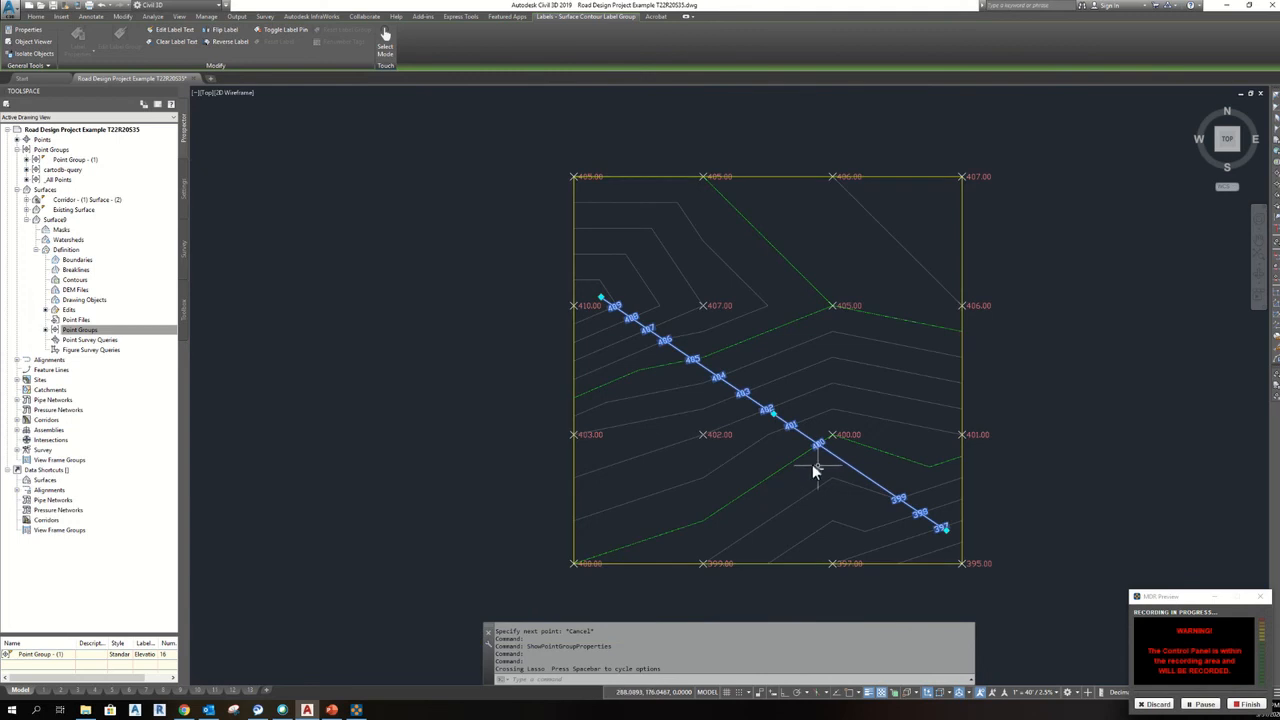
{"action": "key", "text": "Escape"}
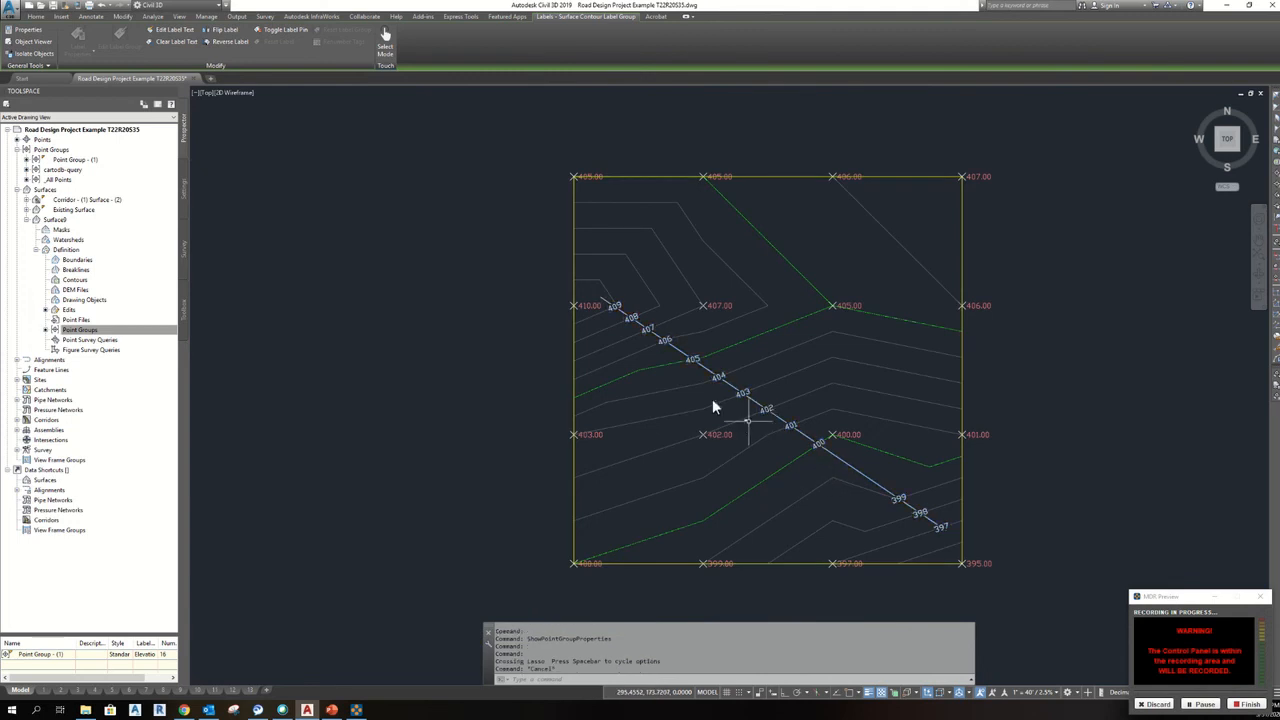
Step: Hide the diagonal contour label line by setting Display Contour Label Line to False in its properties, and deselect it
{"action": "scroll", "coordinate": [829, 457], "scroll_direction": "up", "scroll_amount": 2}
{"action": "left_click", "coordinate": [835, 462]}
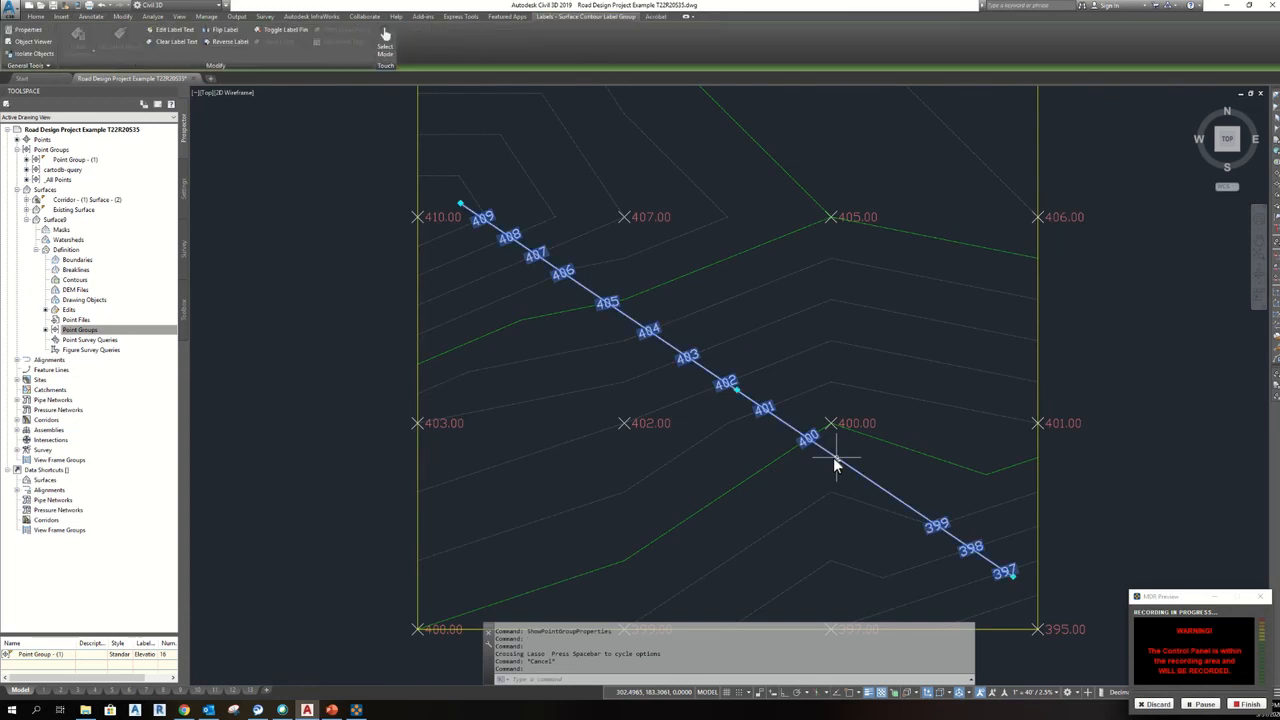
{"action": "right_click", "coordinate": [832, 457]}
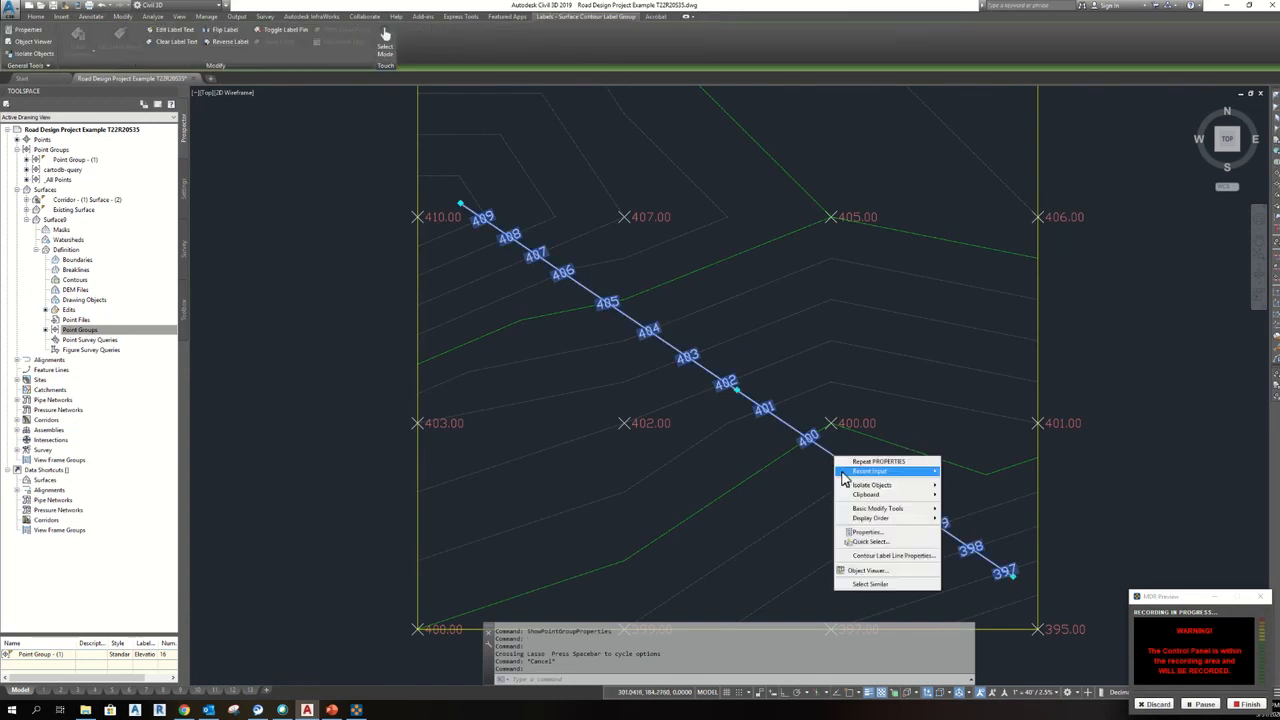
{"action": "left_click", "coordinate": [873, 557]}
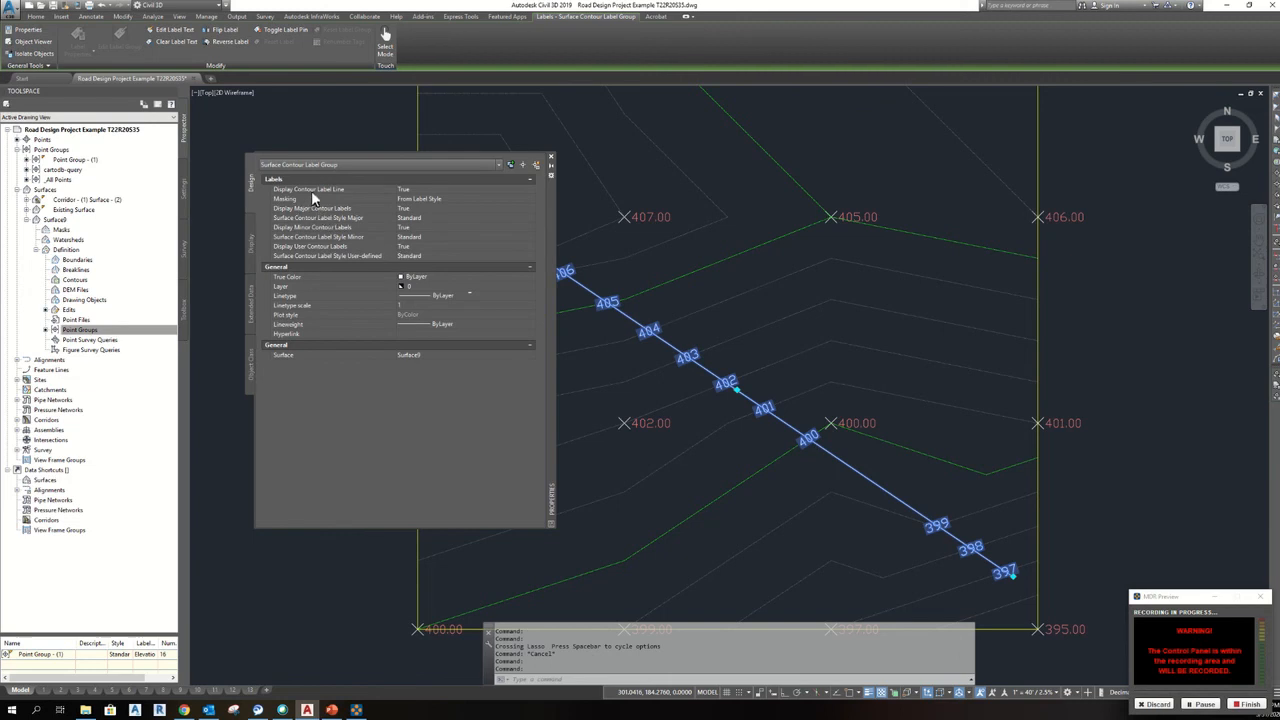
{"action": "left_click", "coordinate": [417, 189]}
{"action": "left_click", "coordinate": [417, 189]}
{"action": "left_click", "coordinate": [420, 208]}
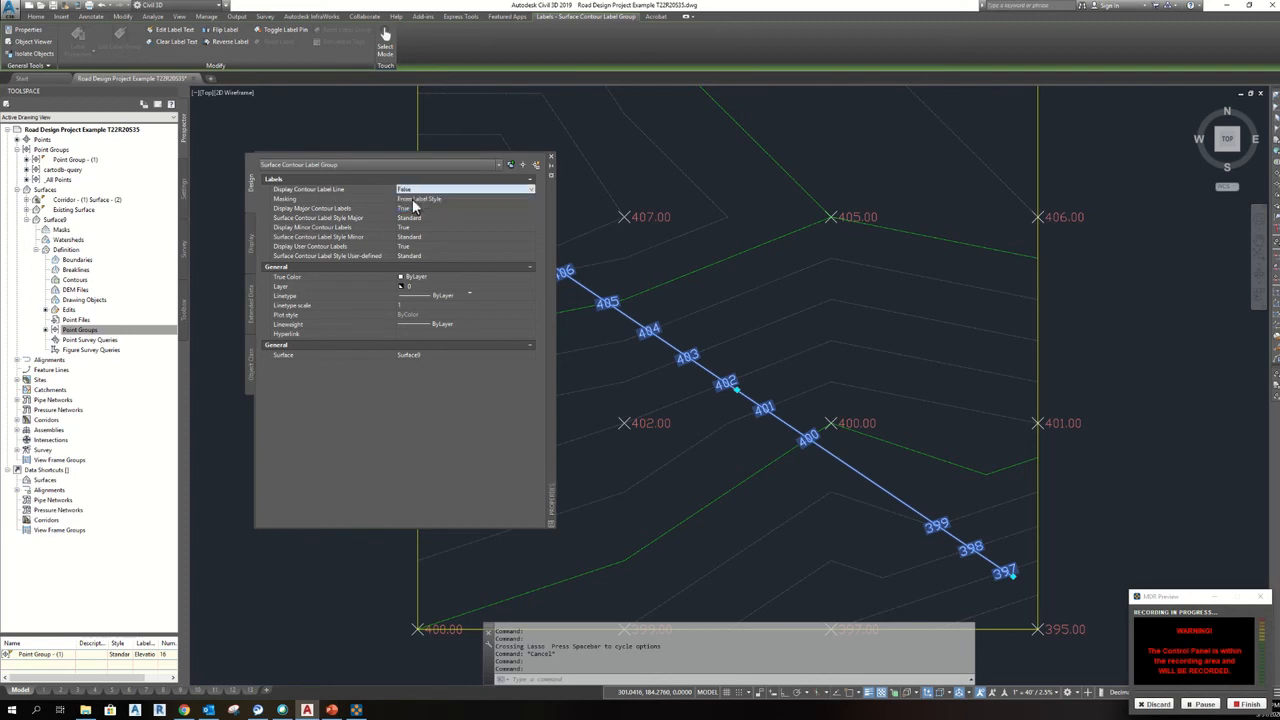
{"action": "left_click", "coordinate": [550, 158]}
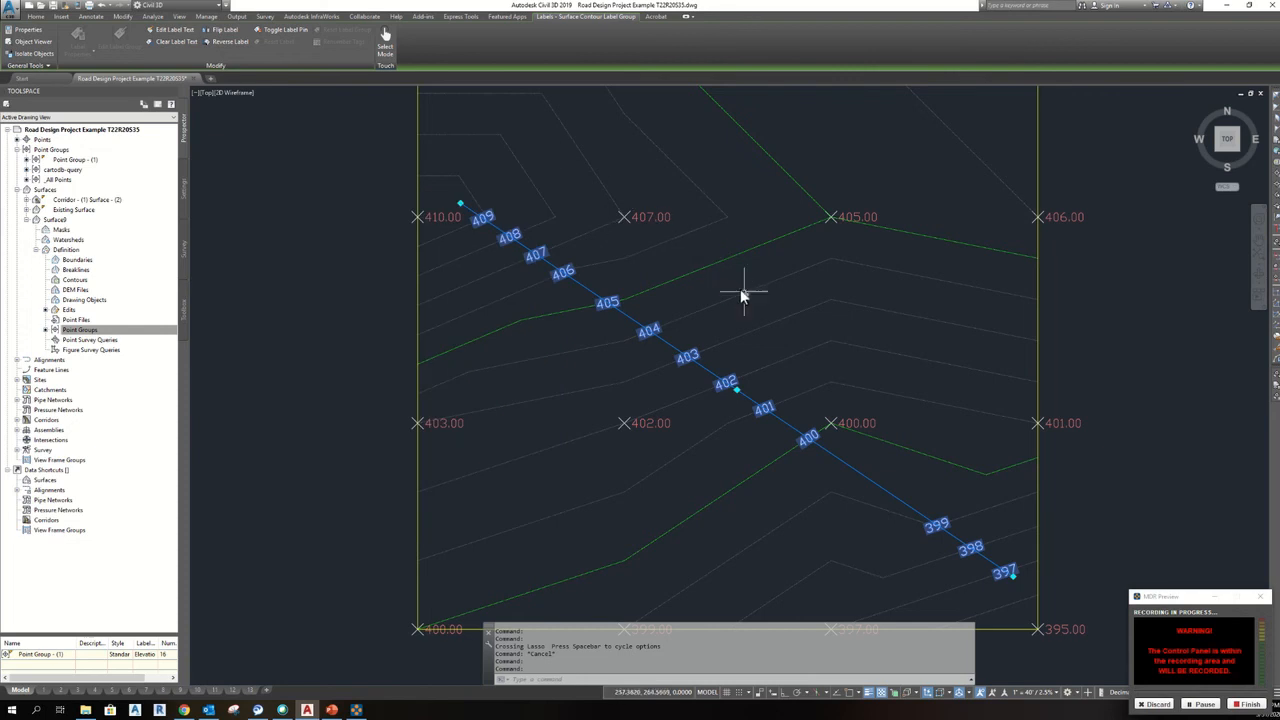
{"action": "key", "text": "Escape"}
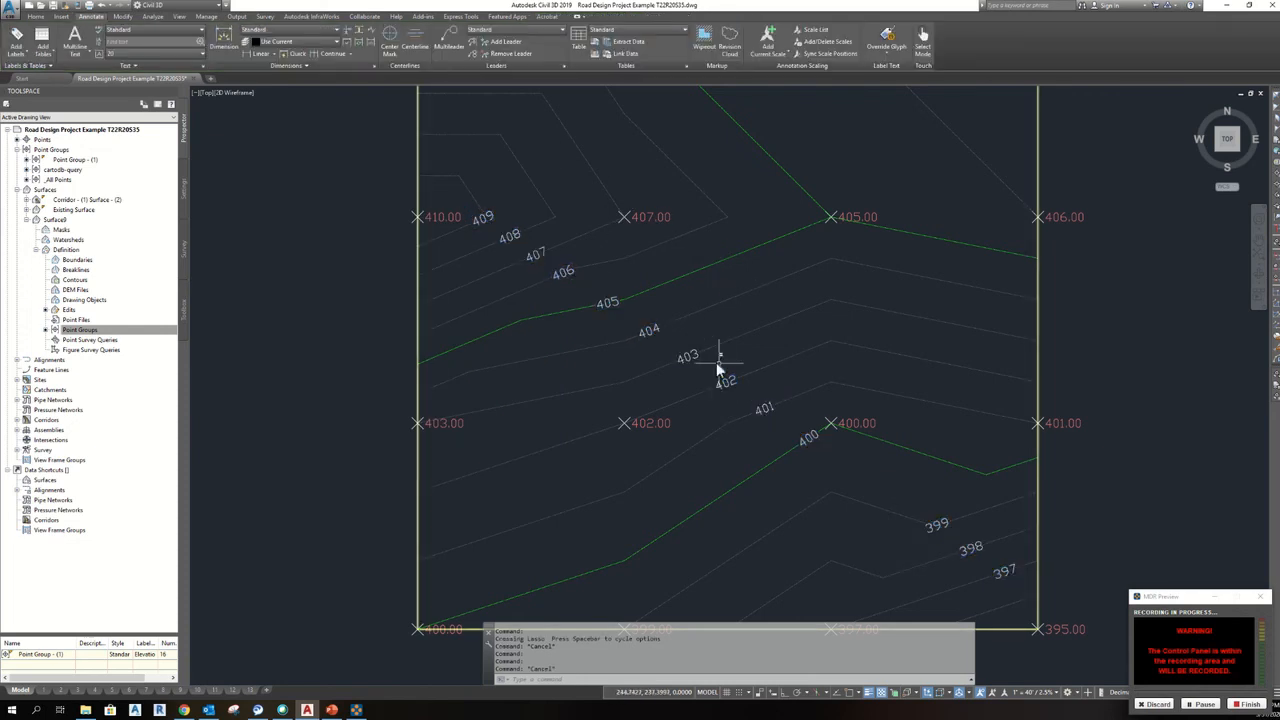
{"action": "scroll", "coordinate": [677, 366], "scroll_direction": "down", "scroll_amount": 4}
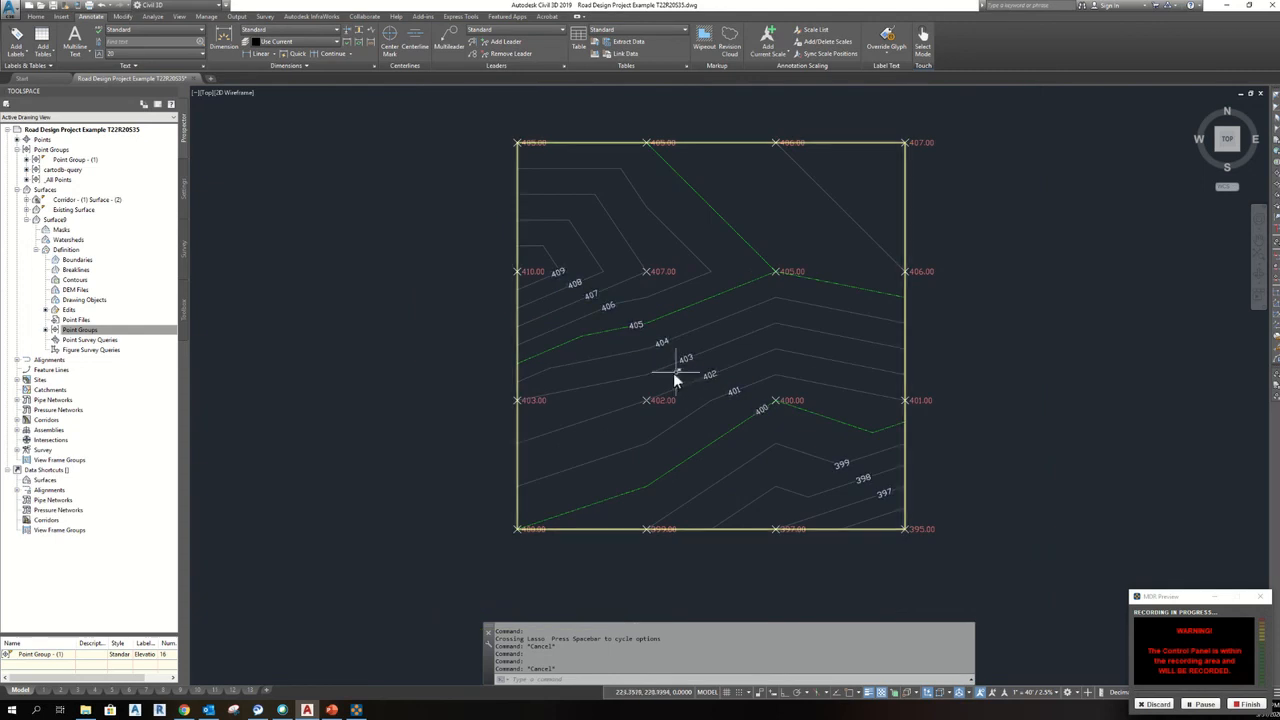